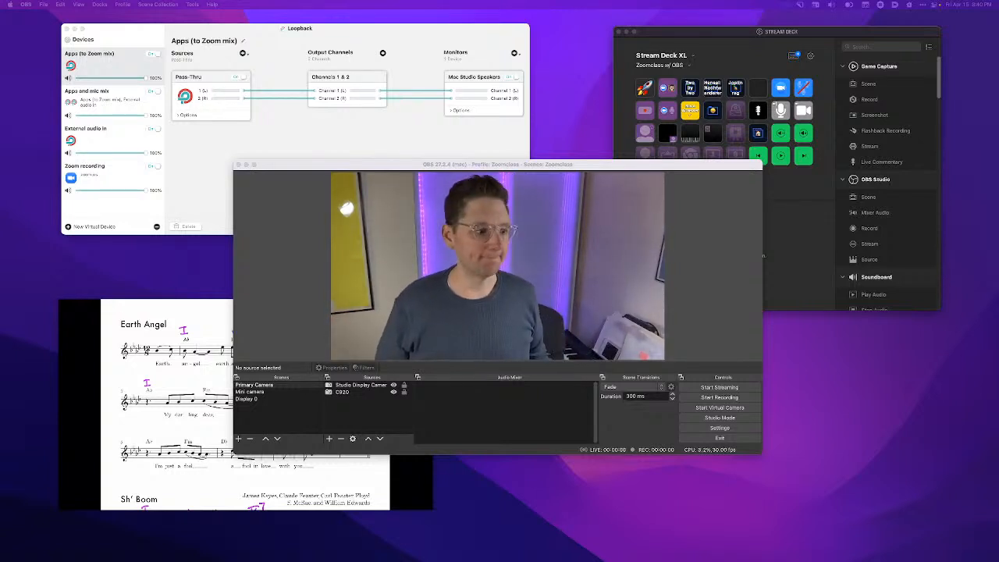
- Reposition the Stream Deck and OBS windows so that the OBS window no longer covers the Stream Deck key grid
left_click(860, 36)
left_click_drag(860, 36, 873, 29)
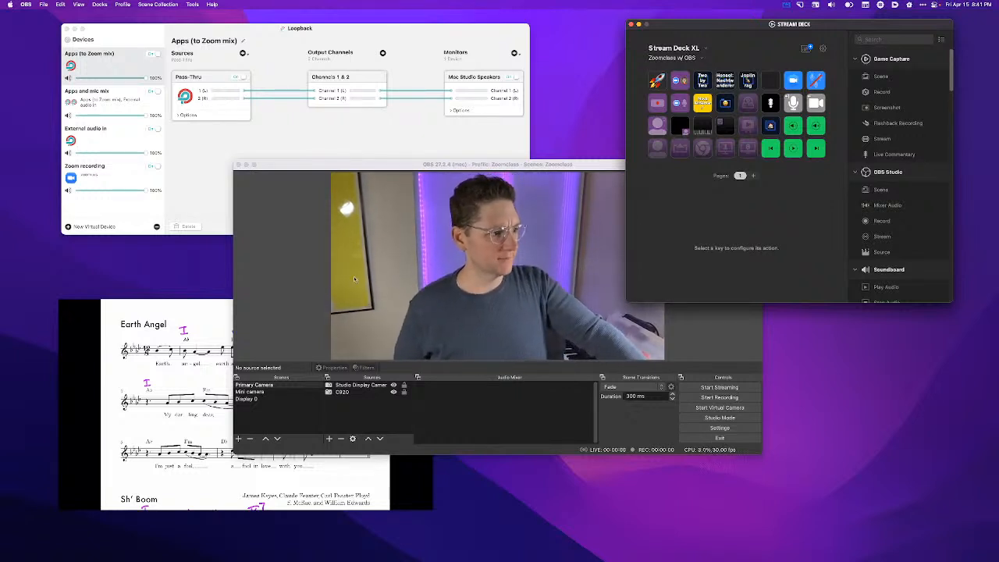
left_click(513, 166)
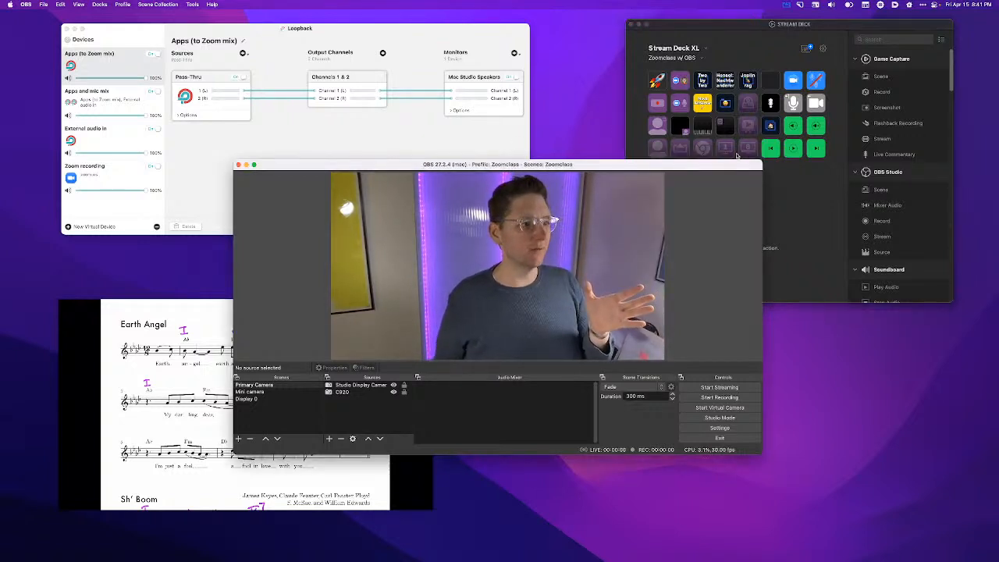
left_click(819, 248)
left_click_drag(521, 166, 514, 201)
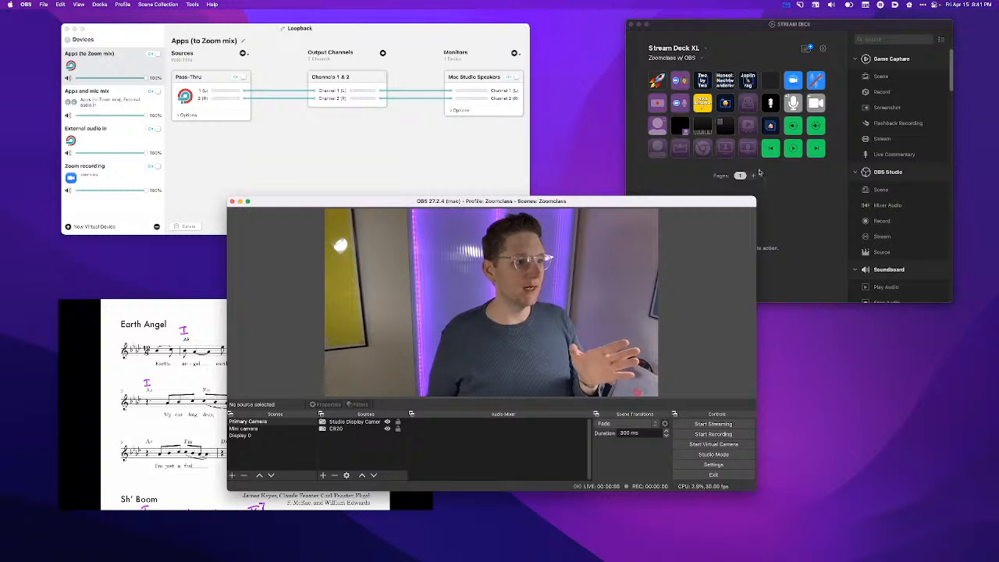
- Review the Stream Deck settings of the OBS Record key, the KM Link keys and the camera Source key against the OBS scene list
left_click(658, 104)
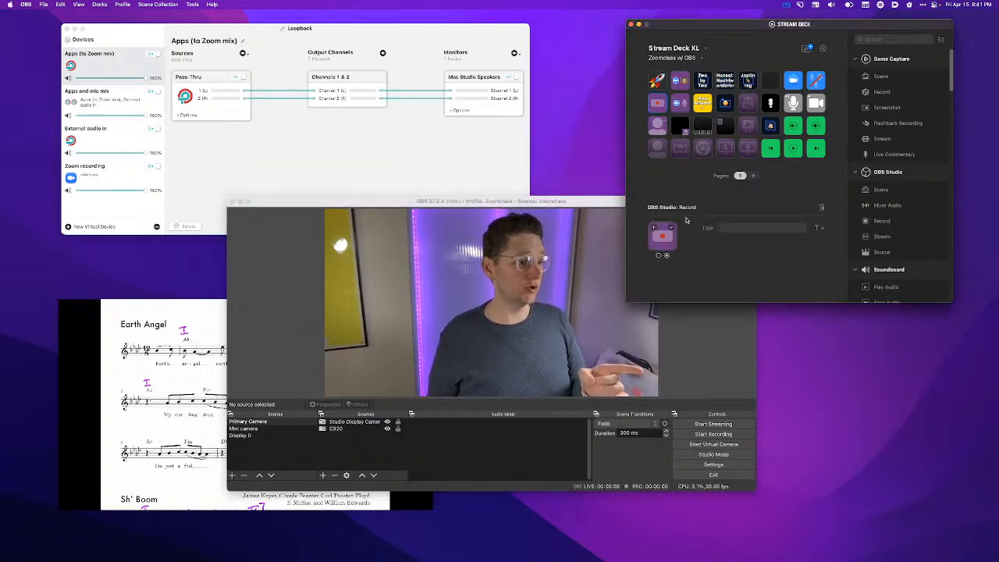
left_click(678, 108)
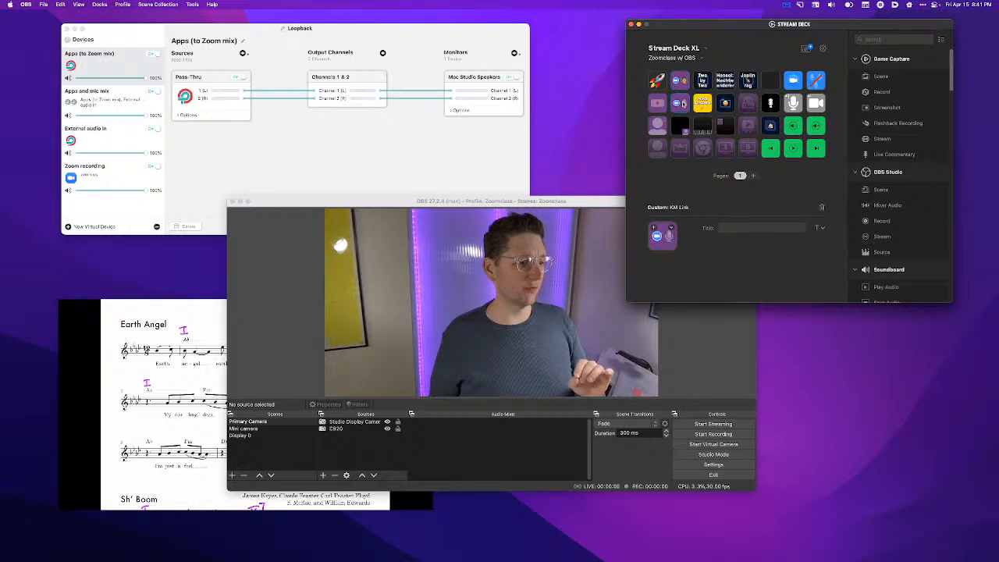
left_click(681, 81)
left_click(682, 103)
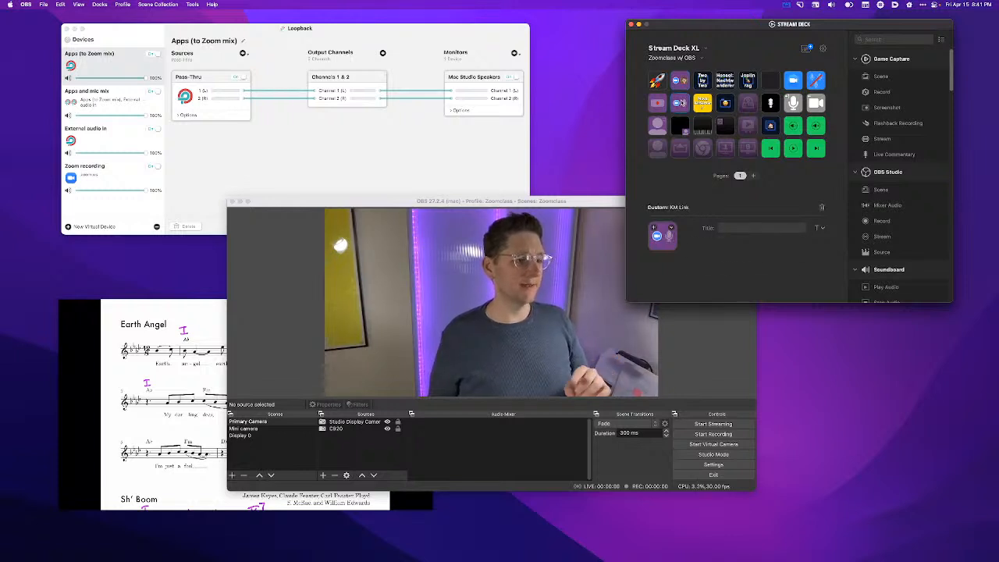
left_click(659, 125)
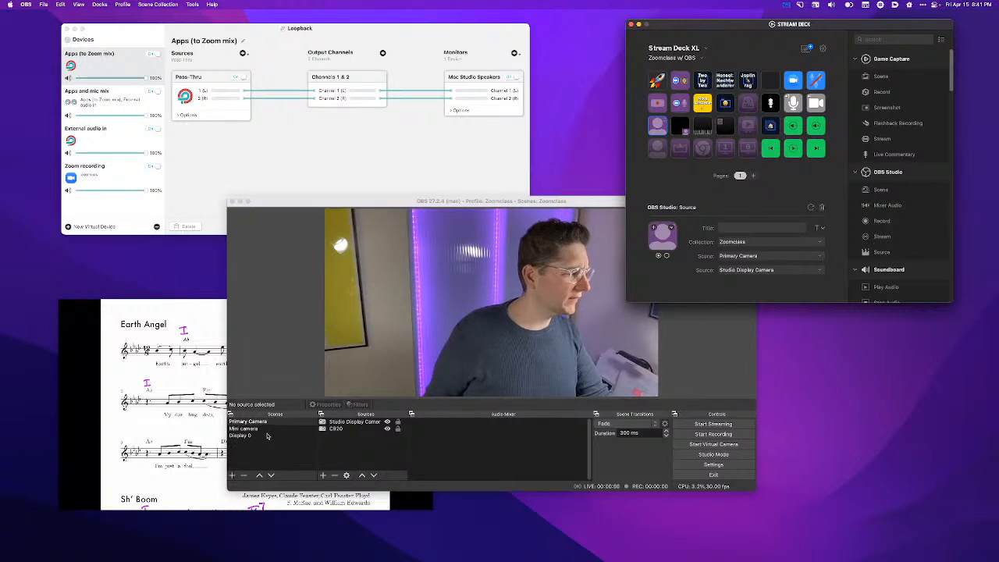
left_click(271, 460)
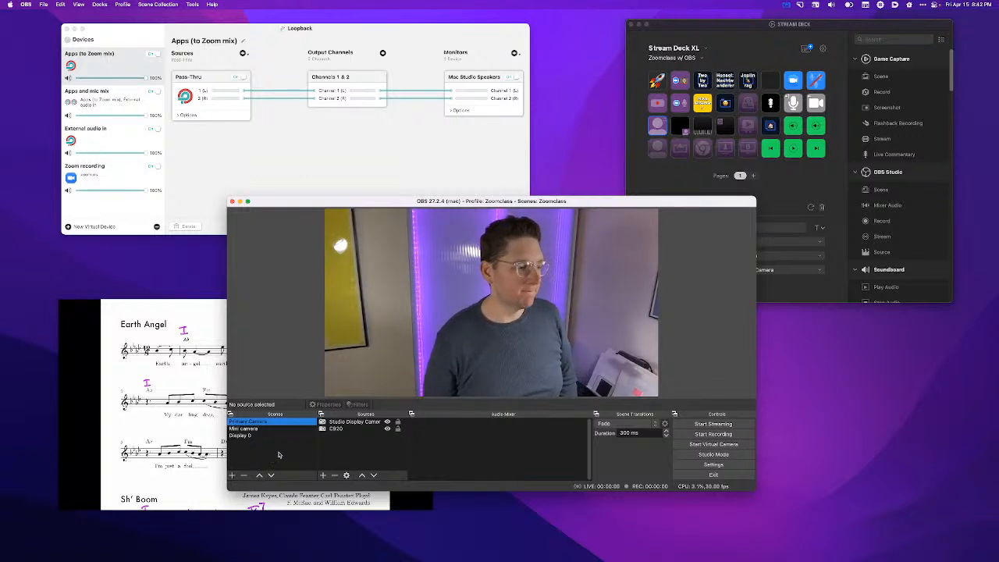
- Assign the person-icon Scene key in the last Stream Deck row to the Primary Camera scene of the Zoomclass collection
left_click(658, 148)
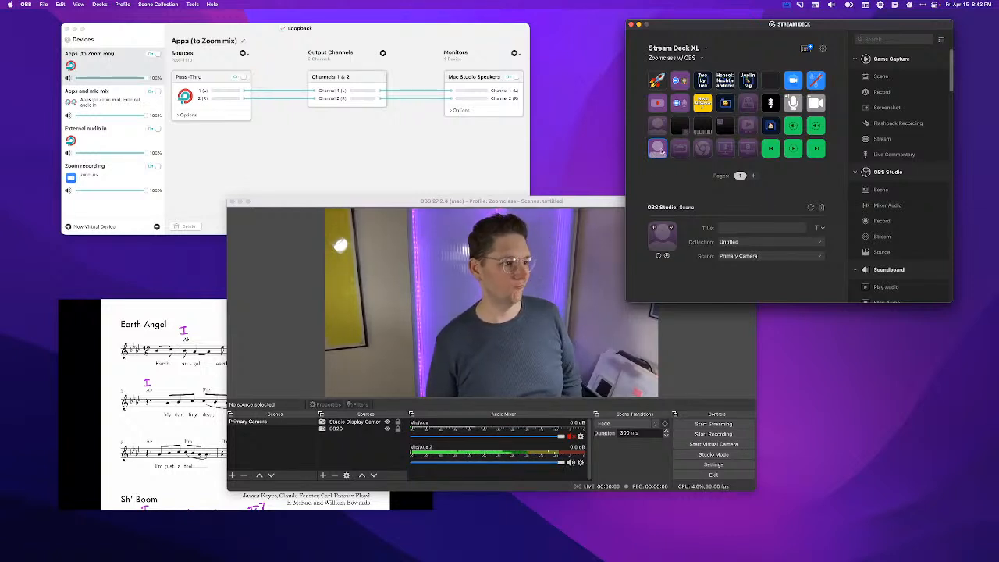
left_click(738, 242)
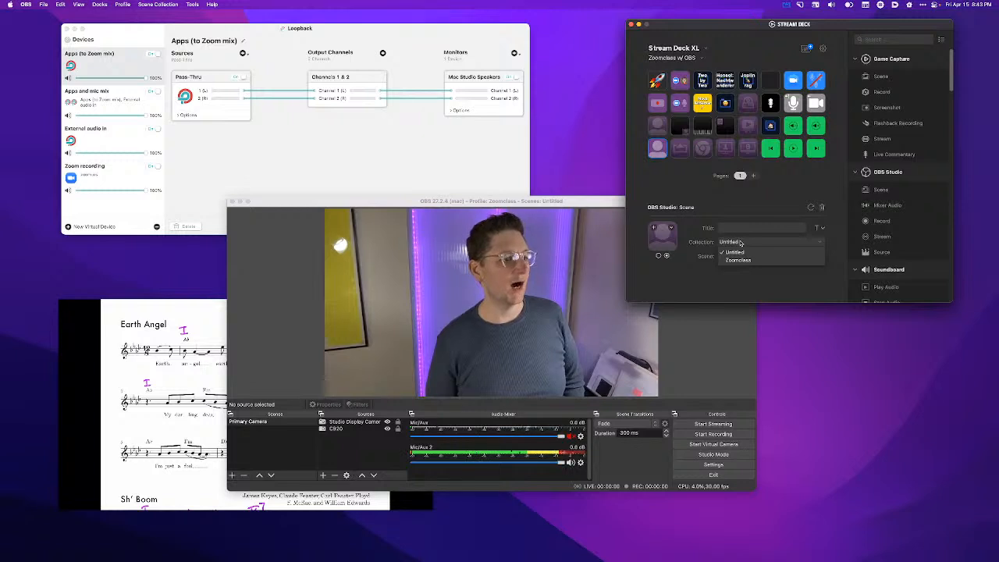
left_click(741, 259)
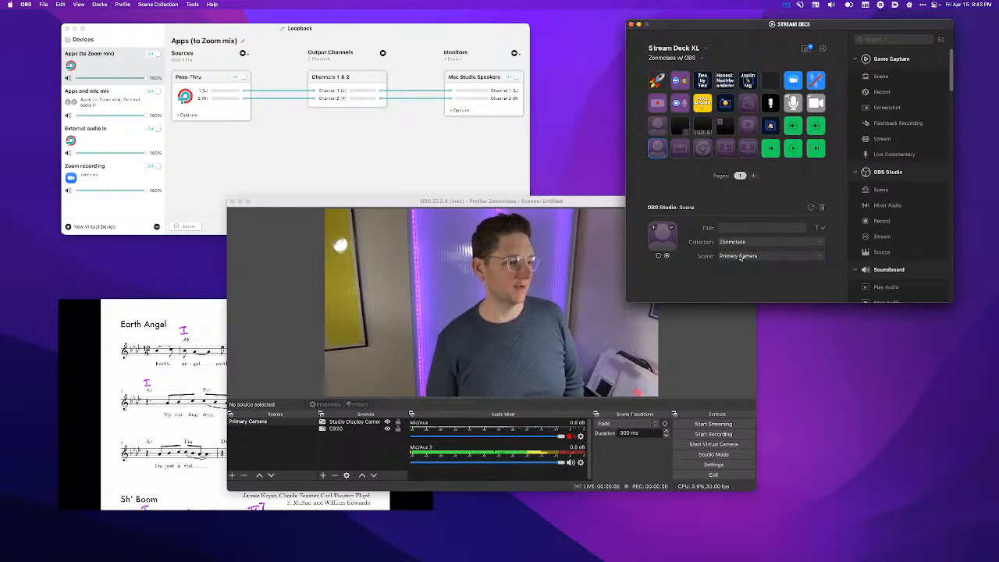
left_click(741, 257)
left_click(641, 303)
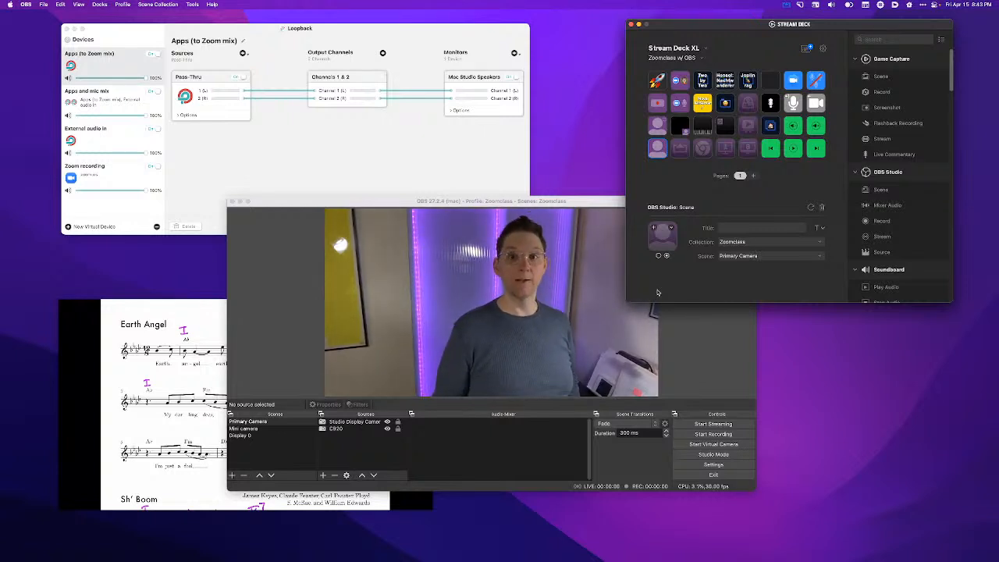
- Inspect the settings of the neighbouring AirPlay-icon Scene key and view the AirServer sheet music window before returning to OBS
left_click(683, 148)
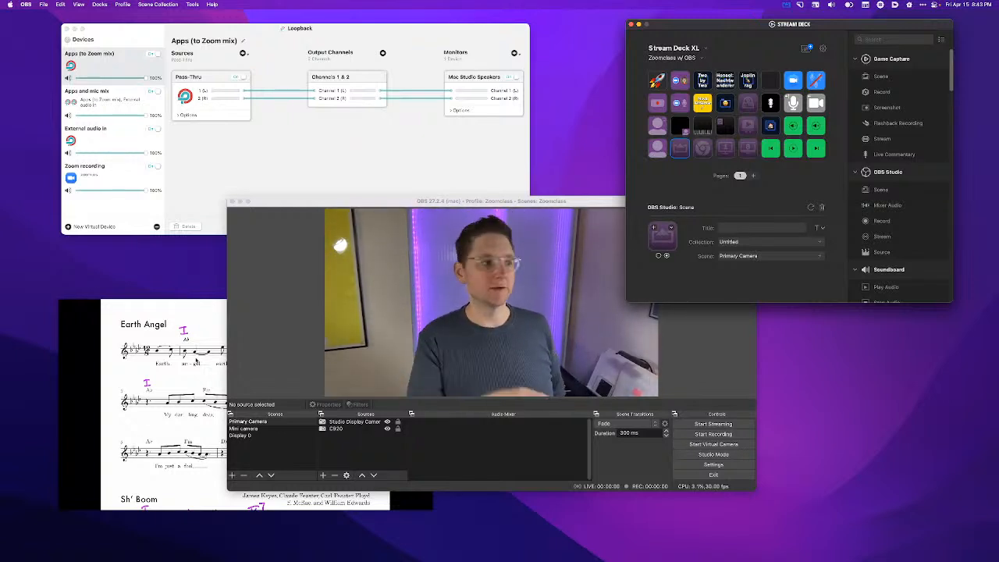
left_click(85, 351)
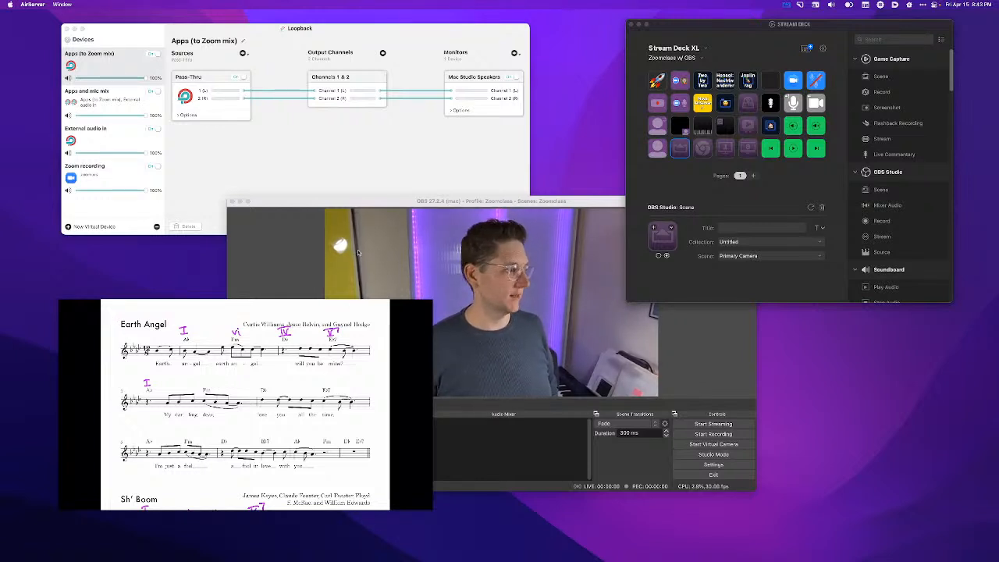
left_click(279, 264)
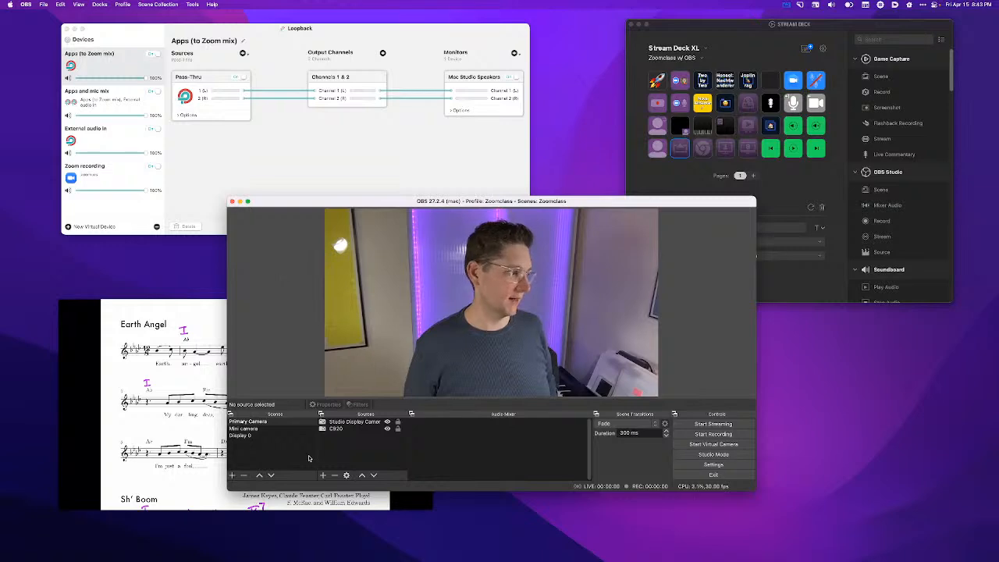
- Add a new OBS scene named AirServer to the Zoomclass collection
left_click(231, 475)
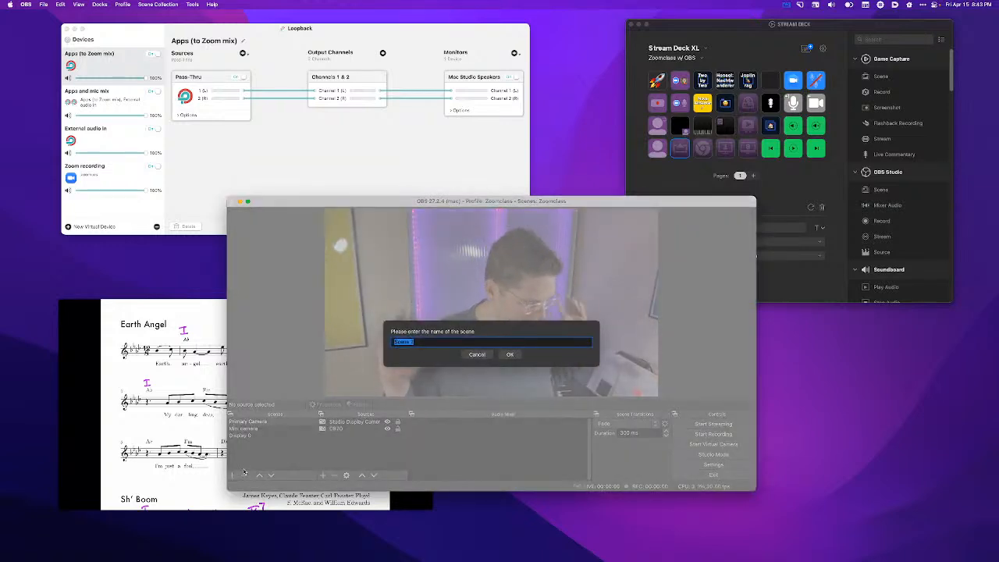
type("AirSer")
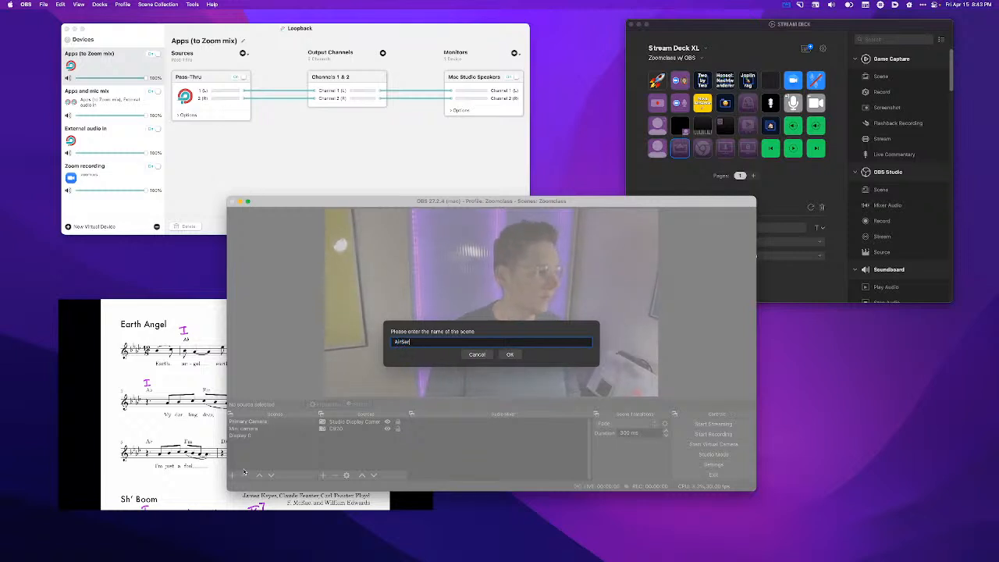
type("ver displa")
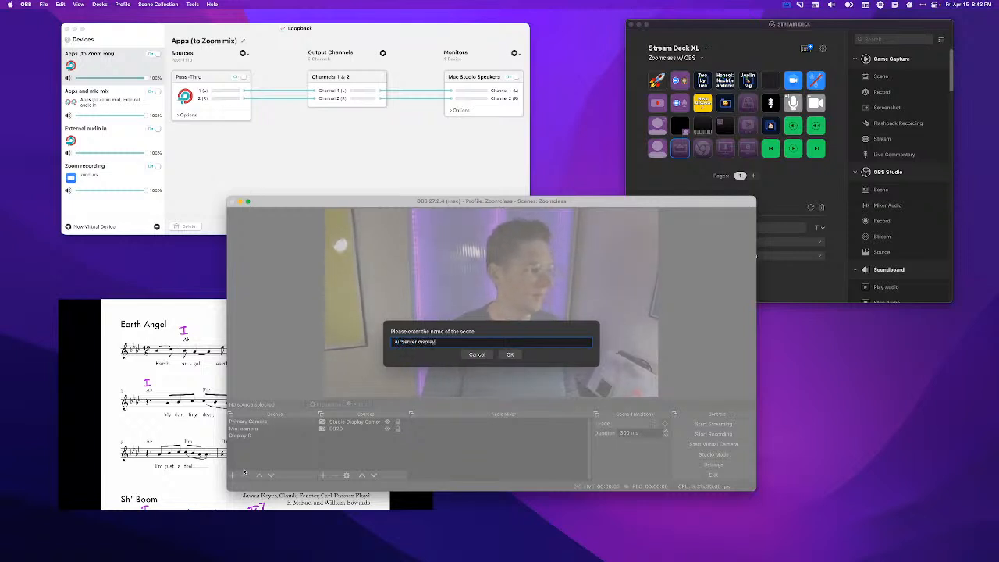
type("y")
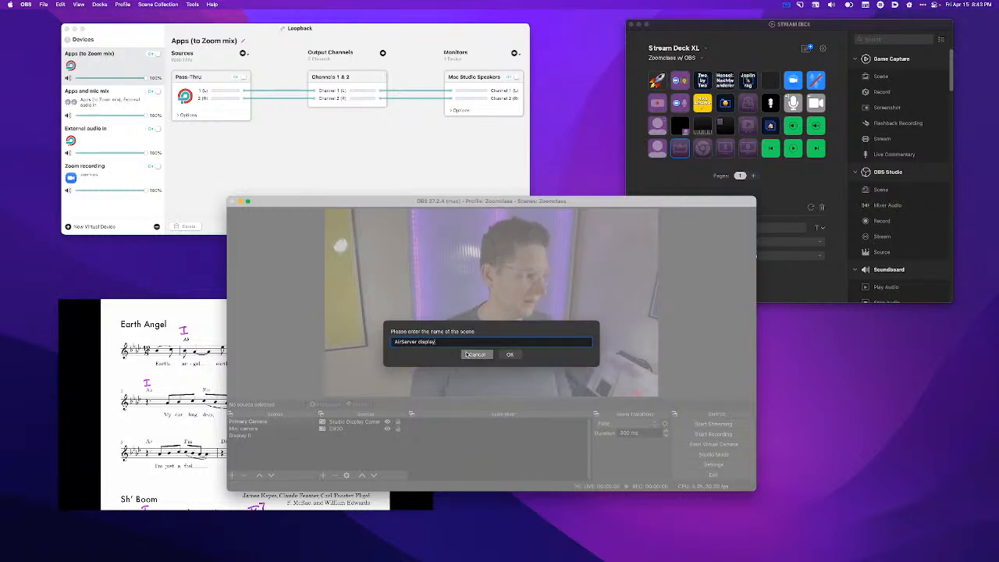
key("BackSpace")
key("BackSpace")
key("BackSpace")
key("BackSpace")
key("BackSpace")
key("BackSpace")
key("BackSpace")
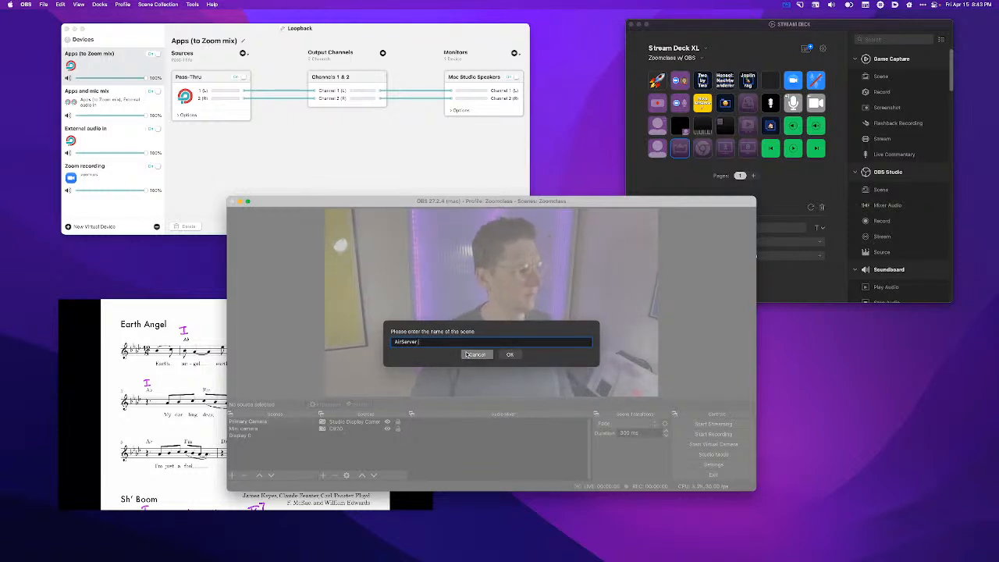
key("Return")
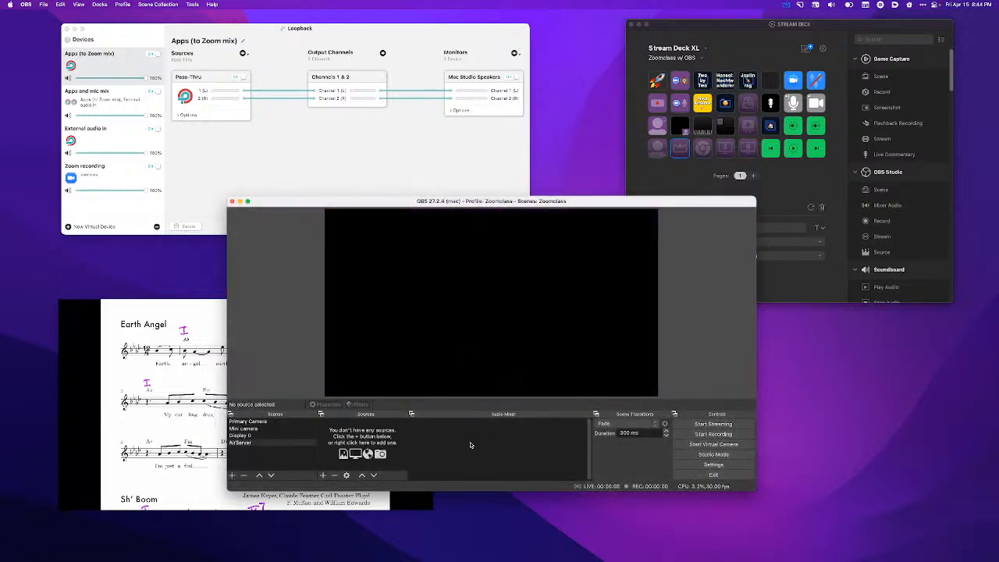
- Add a new Window Capture source named "AirServer window" to the AirServer scene
left_click(322, 475)
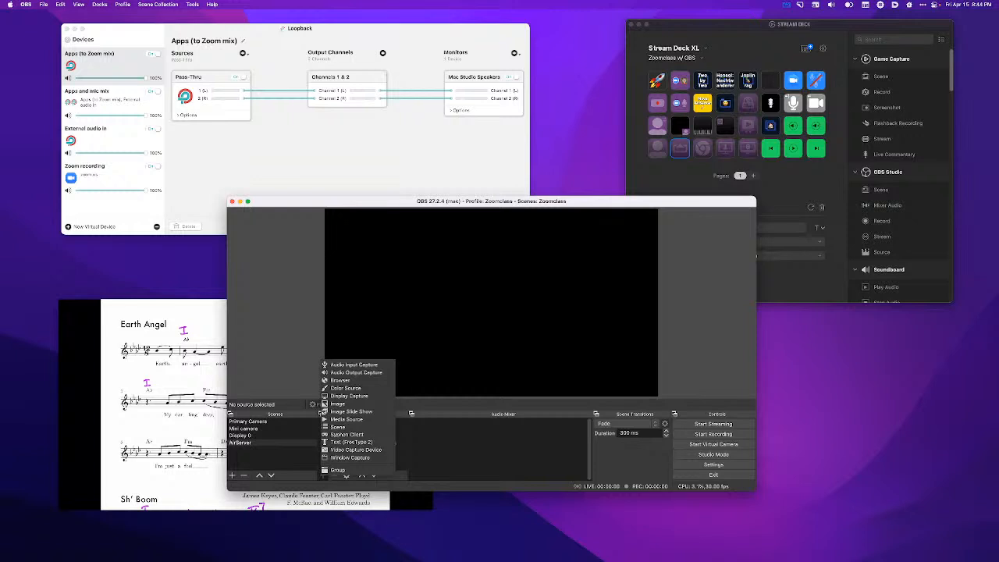
key("Escape")
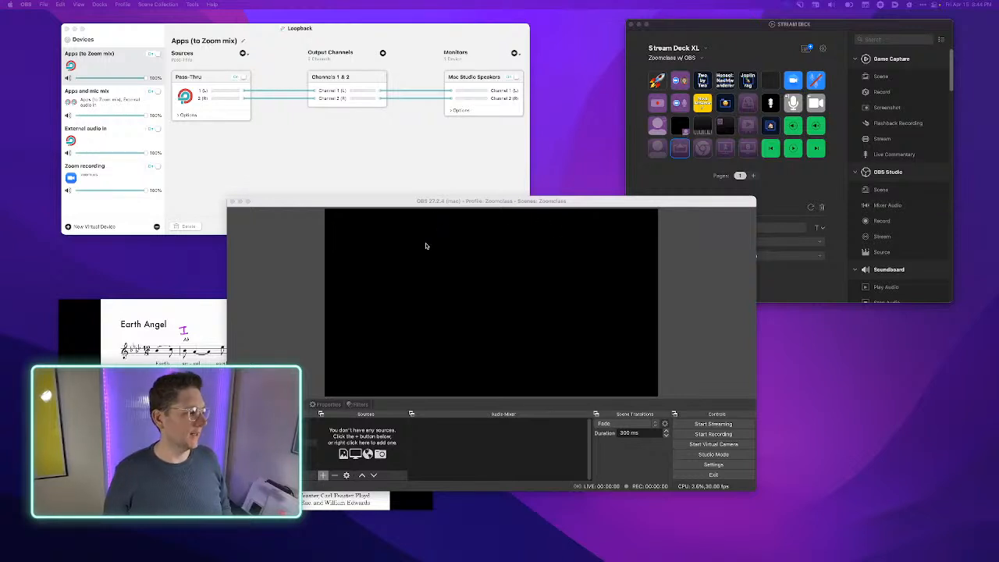
left_click(291, 314)
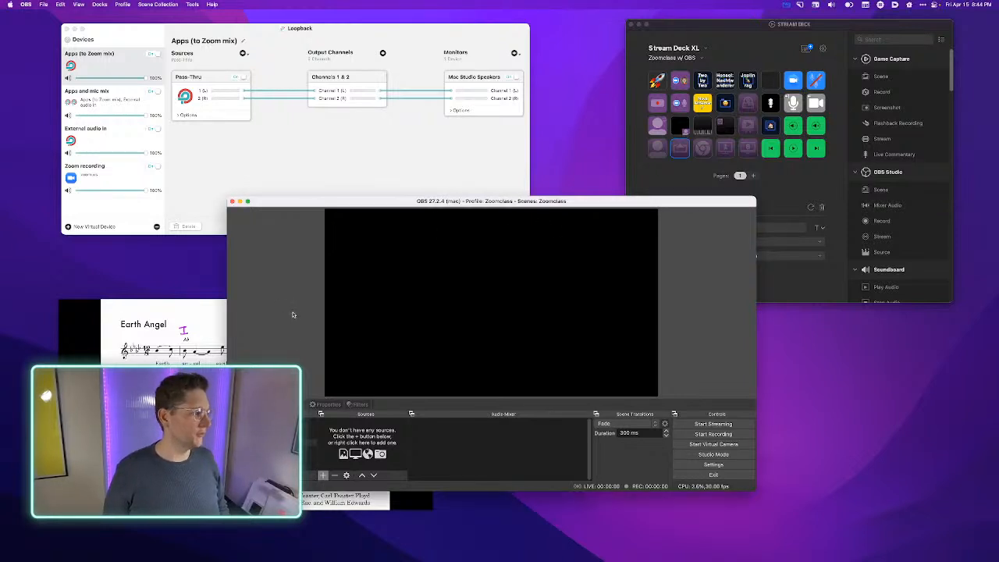
left_click(323, 476)
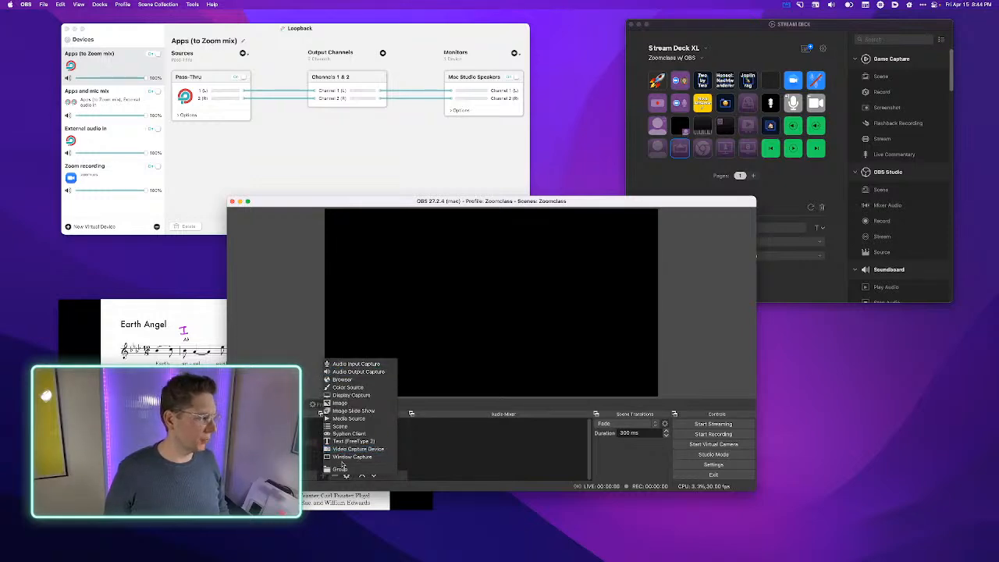
left_click(343, 456)
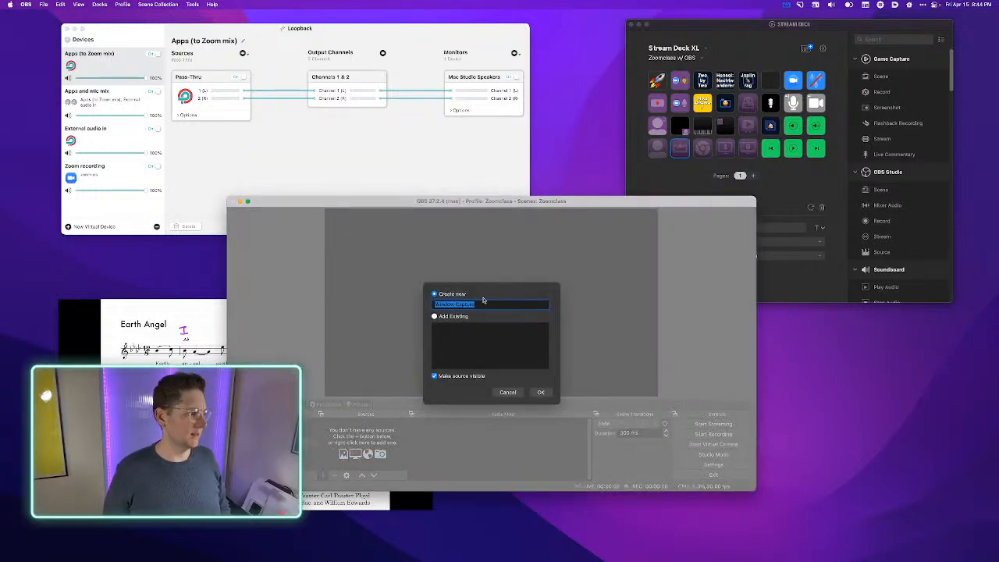
type("AirS")
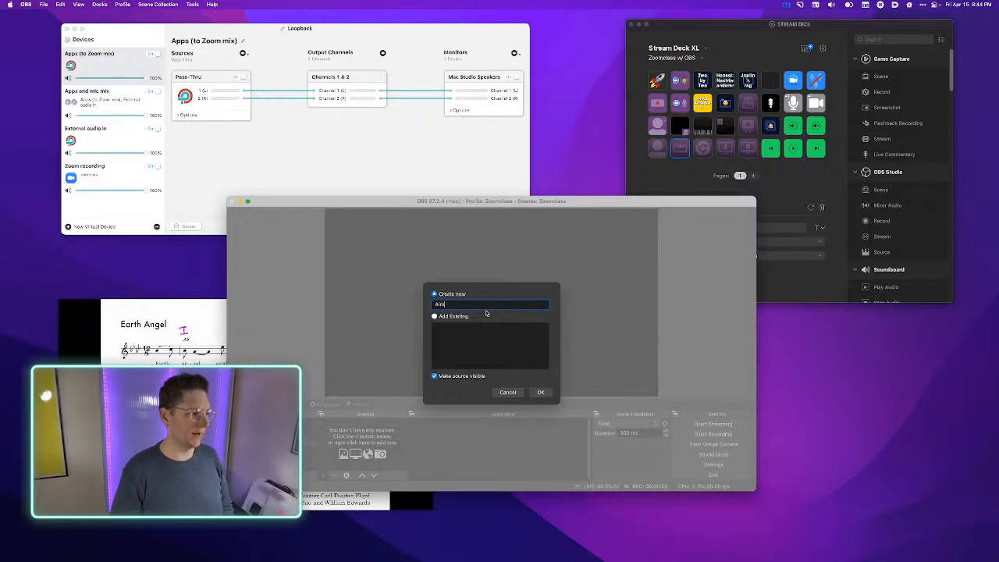
type("erver window")
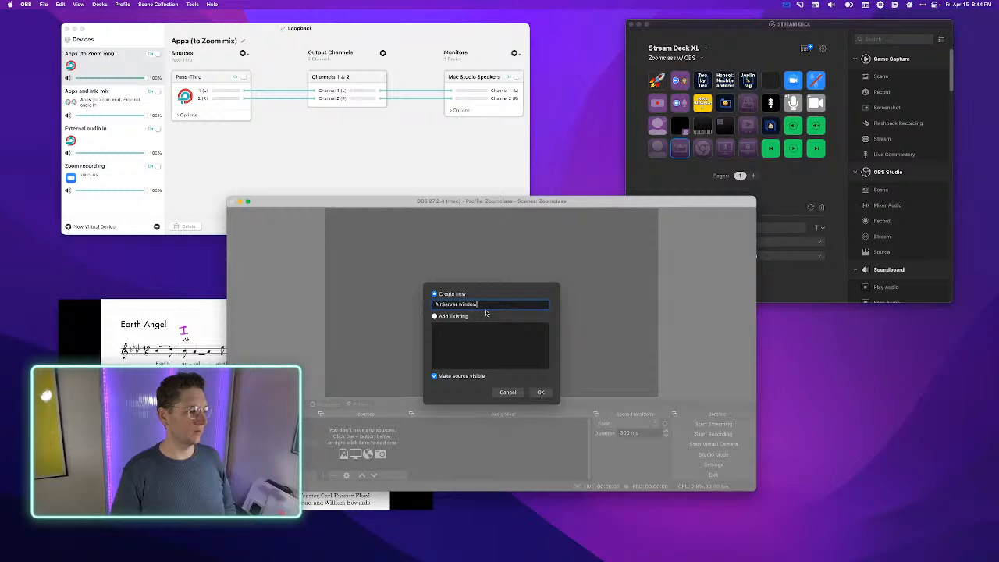
left_click(542, 394)
- Set the source to capture the window "[AirServer] Century Schoolbook - 1920x1080" and accept its properties
left_click(491, 373)
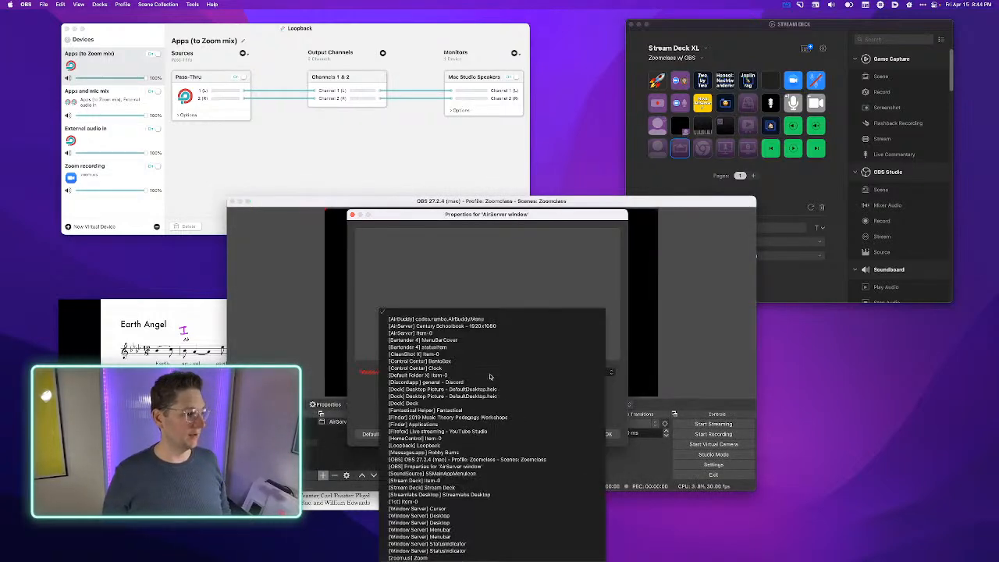
left_click(470, 333)
left_click(469, 372)
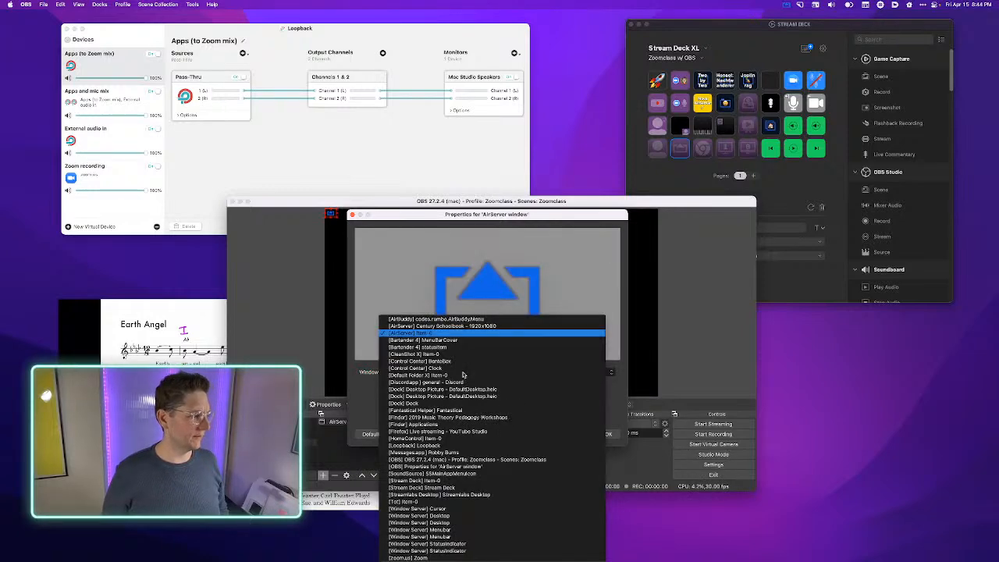
left_click(464, 327)
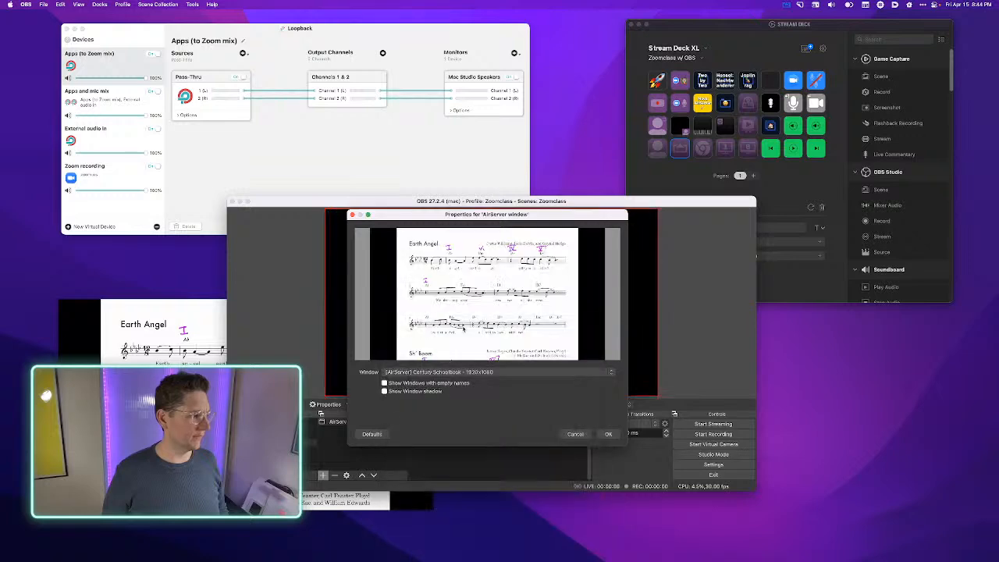
left_click(607, 434)
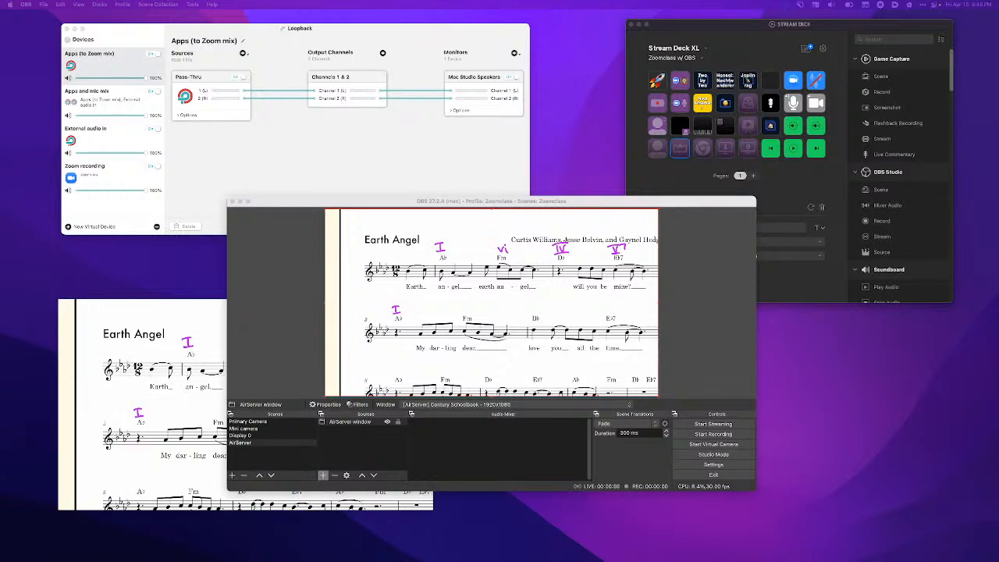
- Add a new OBS scene named "Mini cam" to the Zoomclass collection
left_click(298, 328)
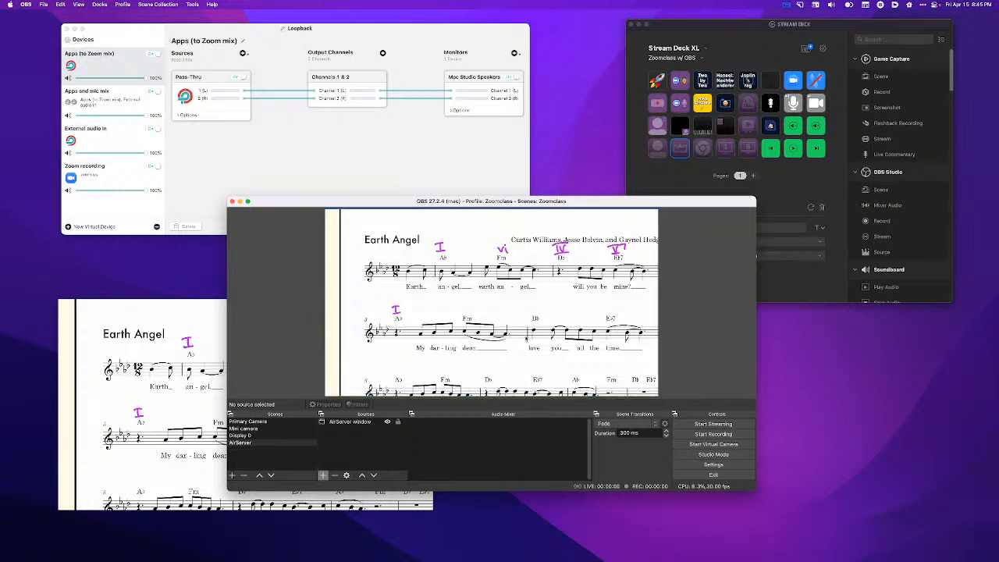
left_click(296, 462)
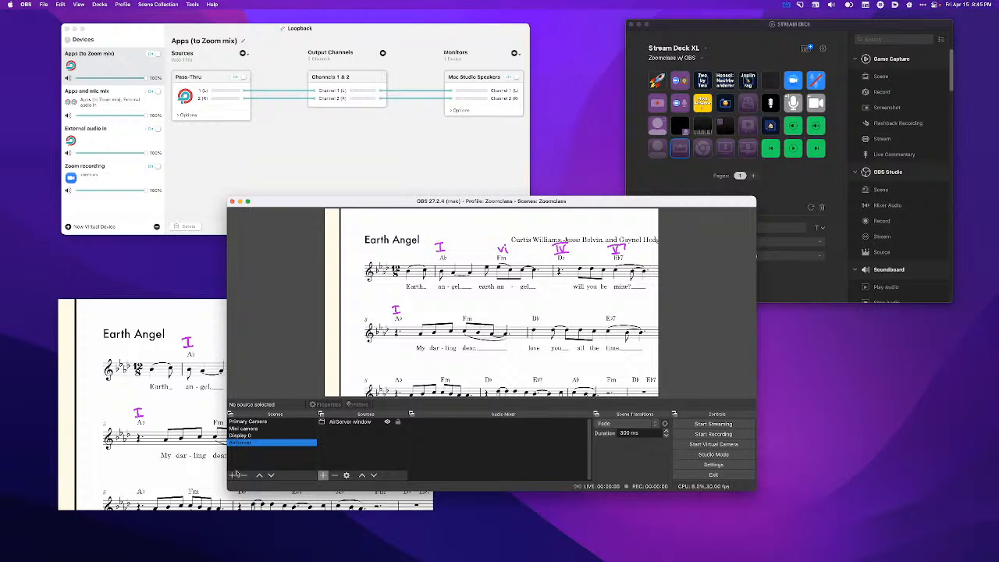
left_click(234, 475)
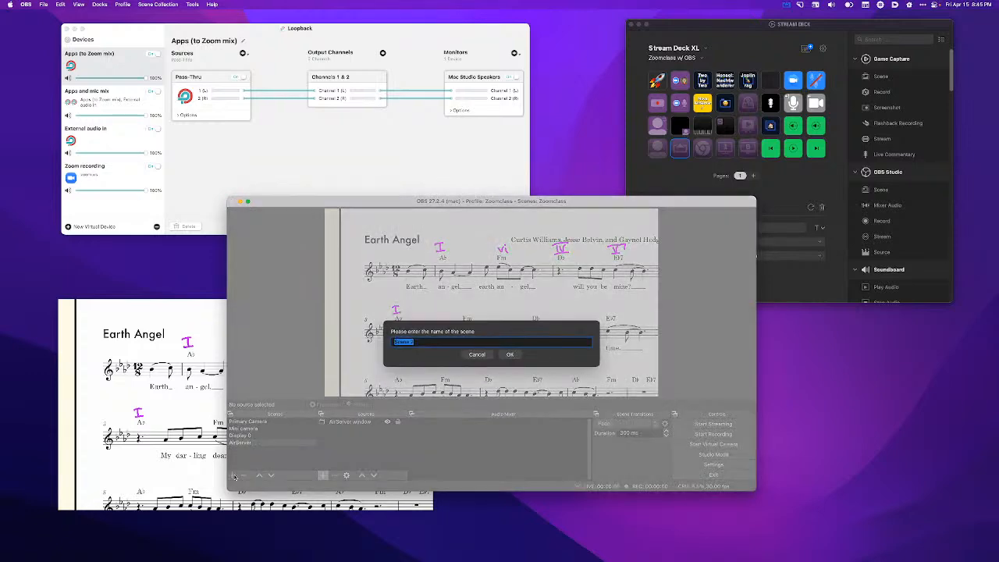
type("Mini cam")
key("Return")
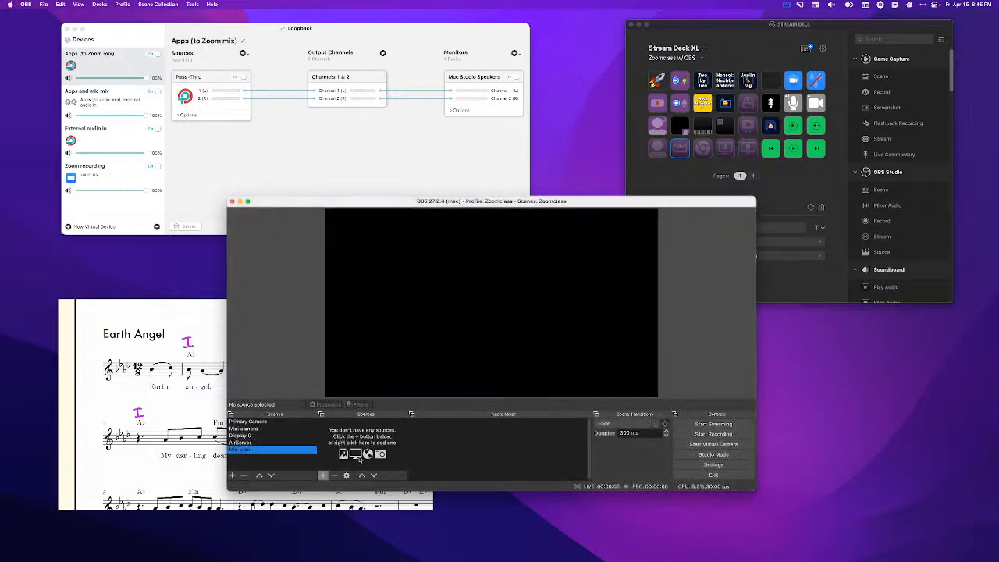
- Add the existing Primary Camera scene as a source in Mini cam and shrink it to about 30% width in the canvas's lower-right corner
left_click(322, 476)
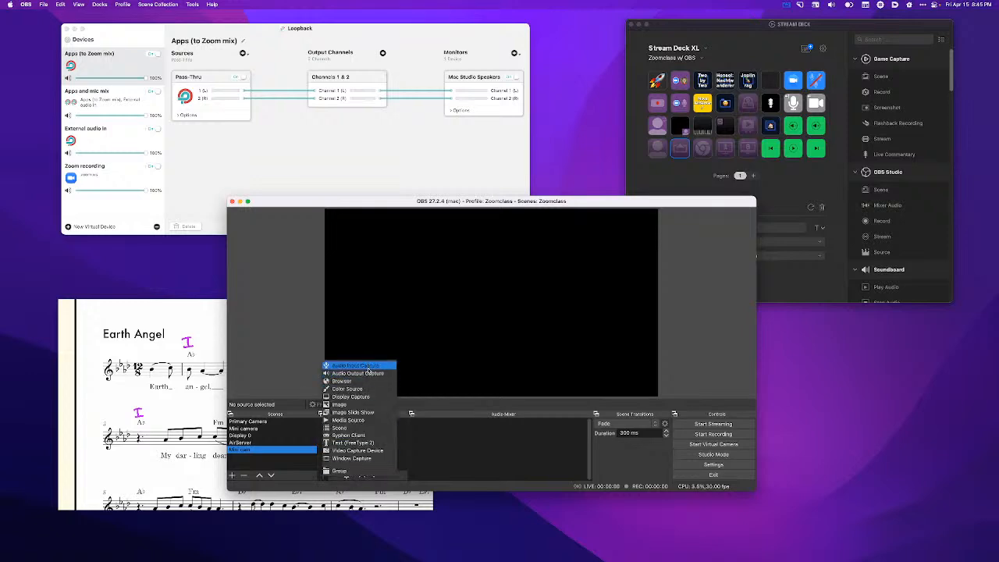
left_click(361, 428)
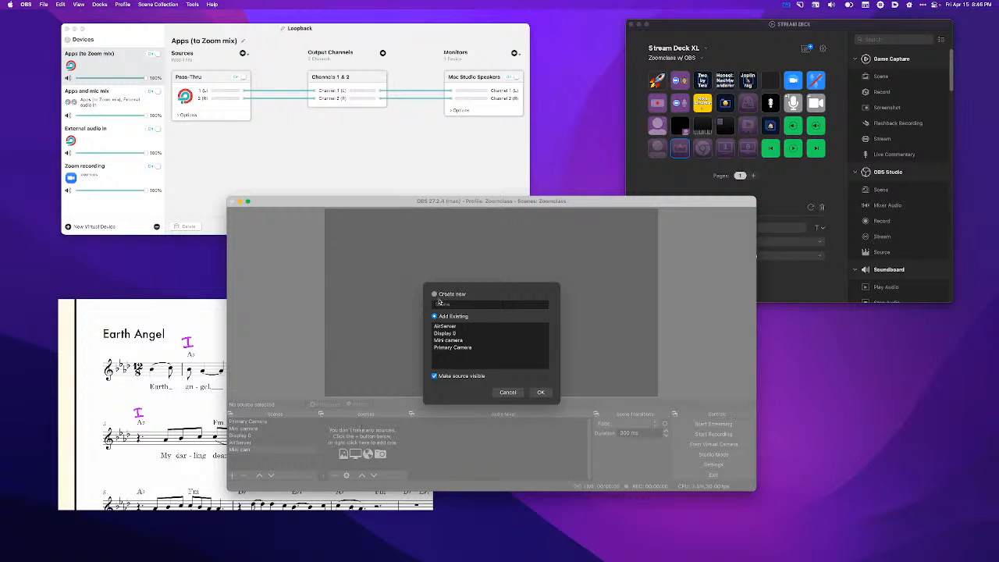
left_click(450, 342)
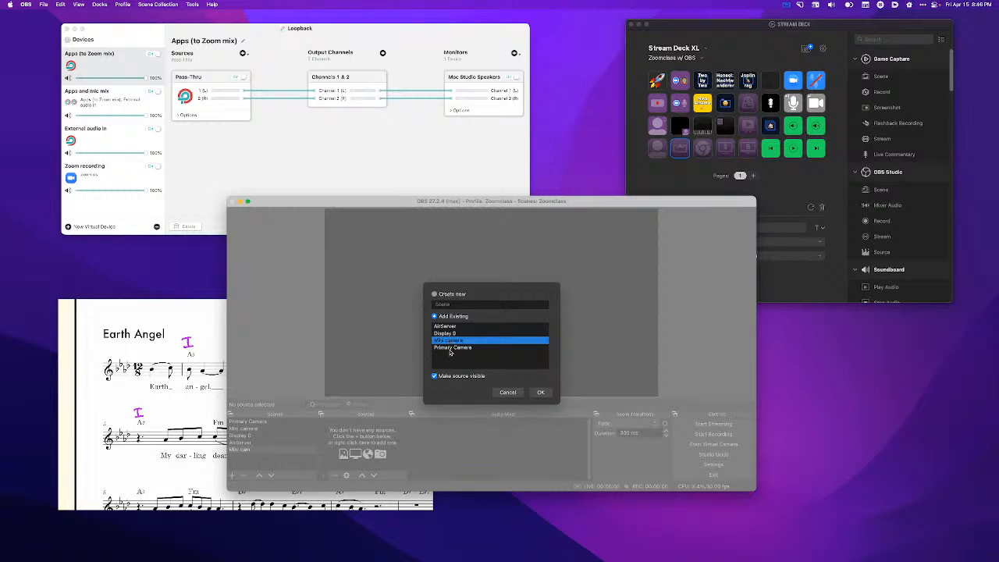
left_click(451, 349)
left_click(541, 392)
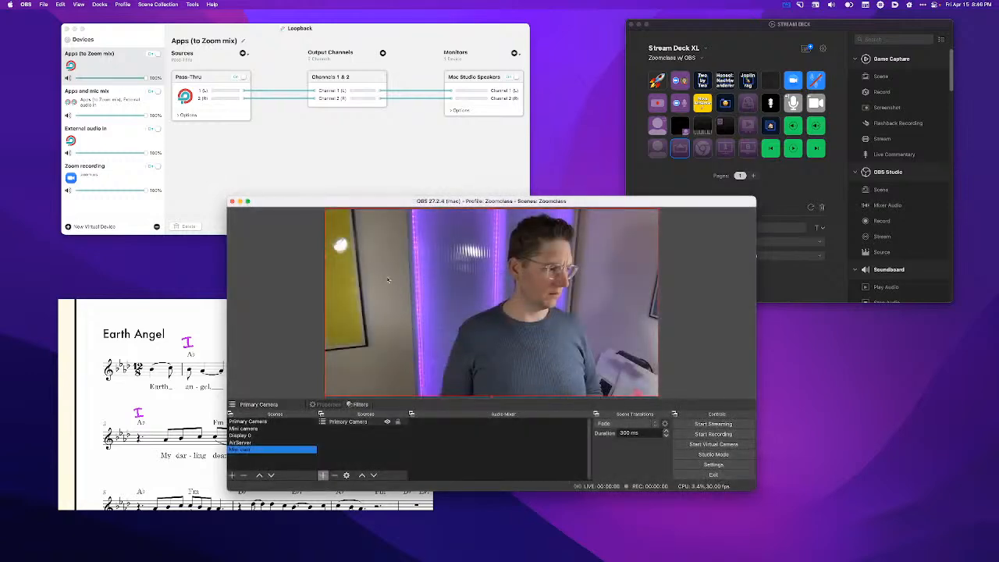
left_click_drag(324, 209, 562, 378)
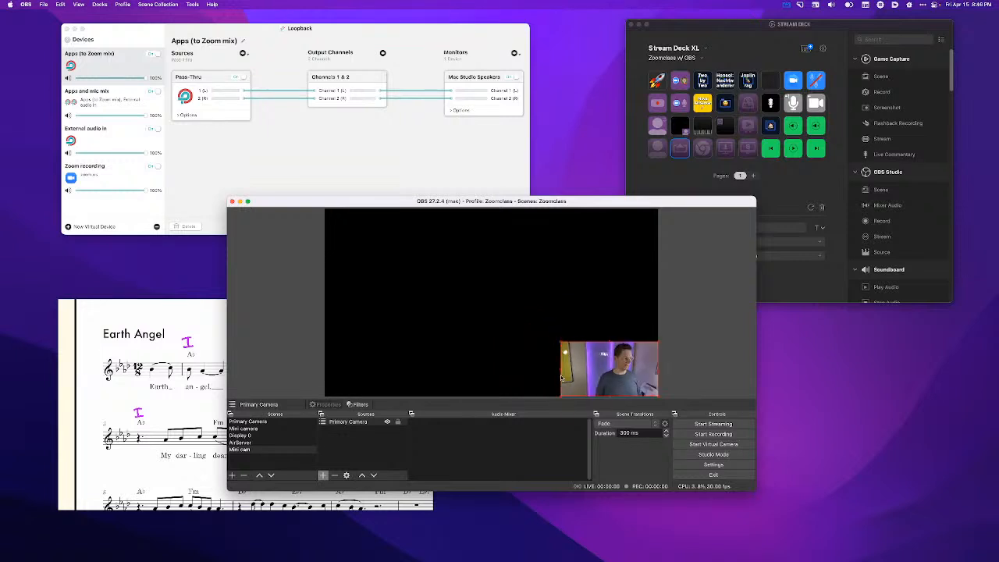
left_click(481, 331)
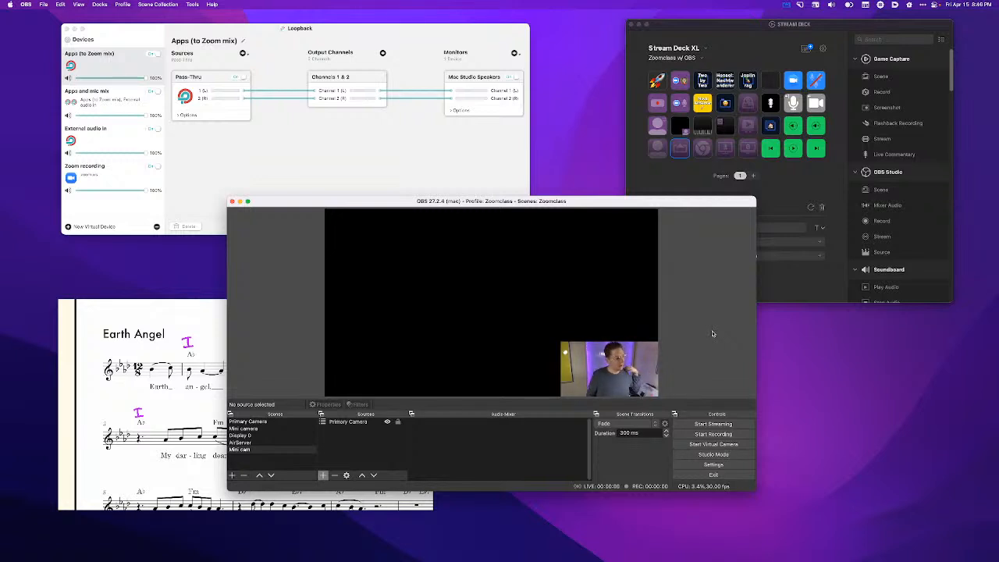
- Try to add the existing Mini cam scene as a source in the AirServer scene
left_click(261, 442)
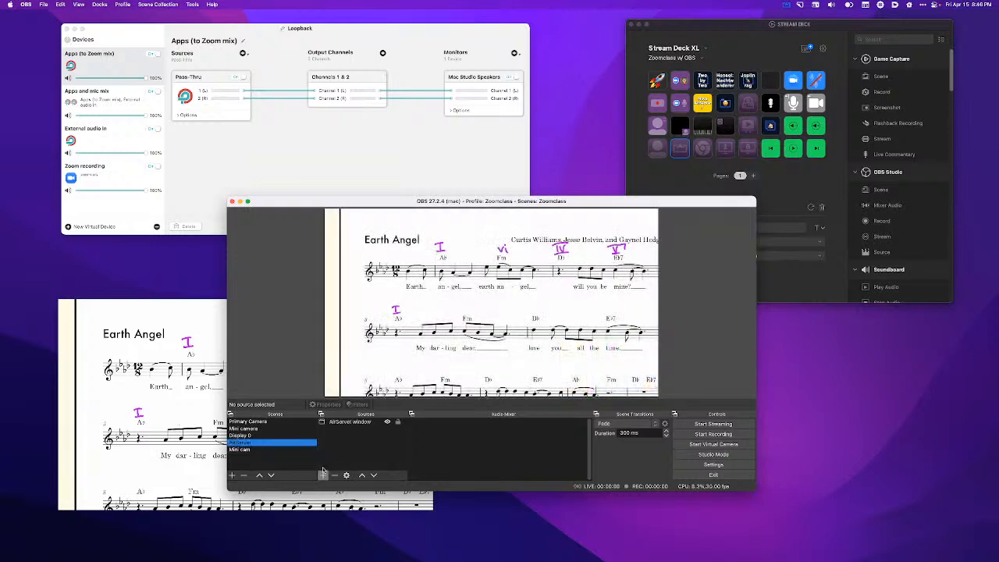
left_click(323, 476)
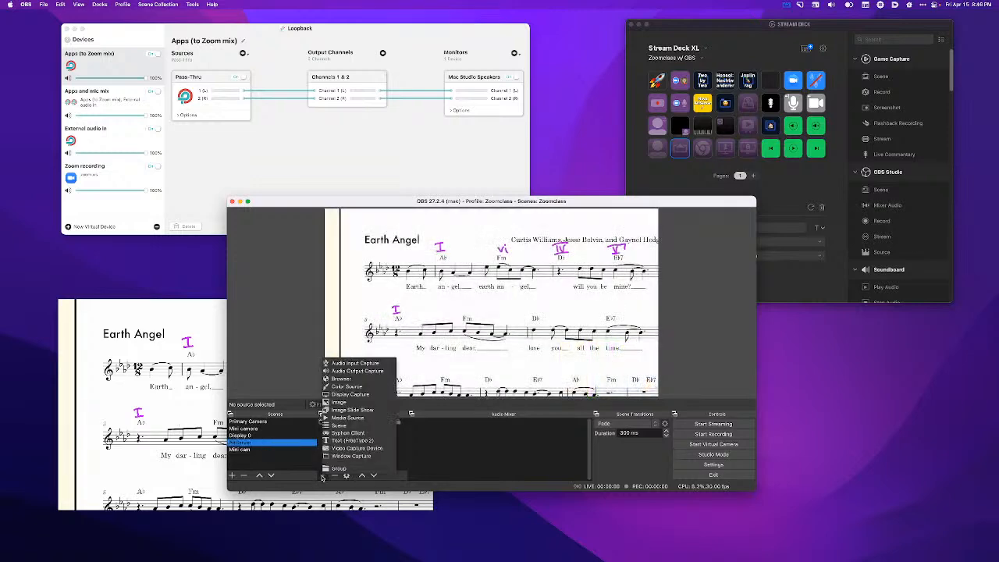
left_click(334, 433)
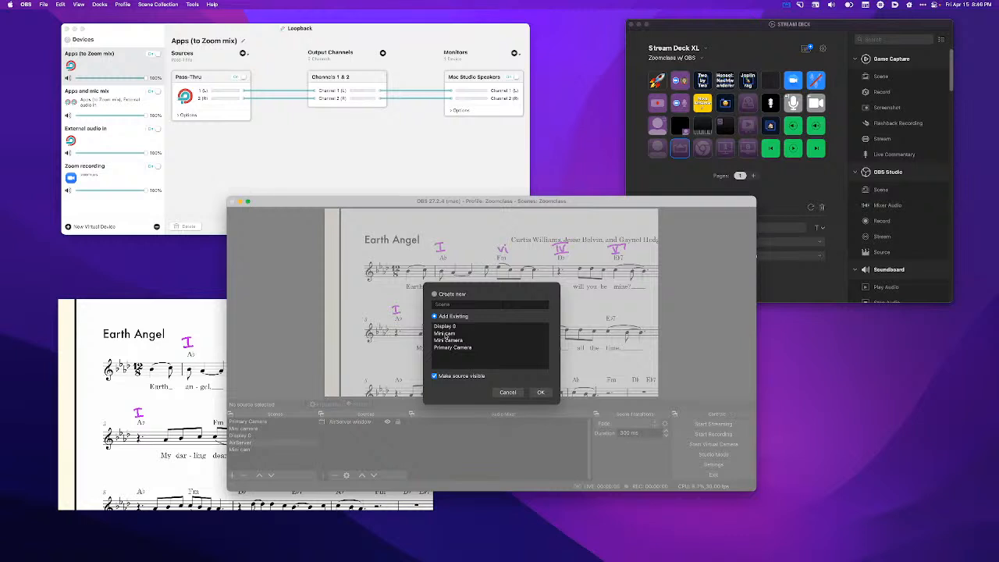
left_click(444, 334)
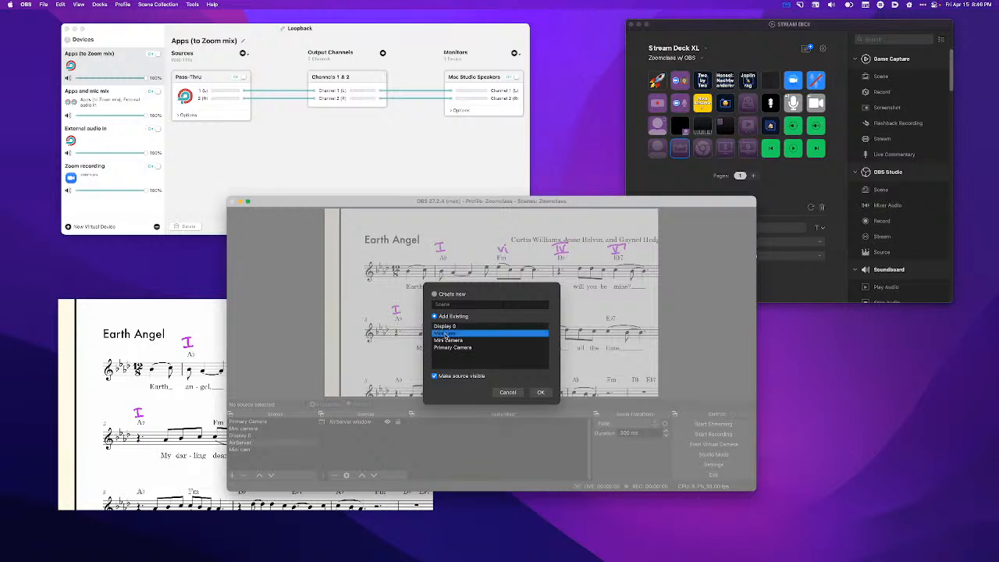
left_click(545, 393)
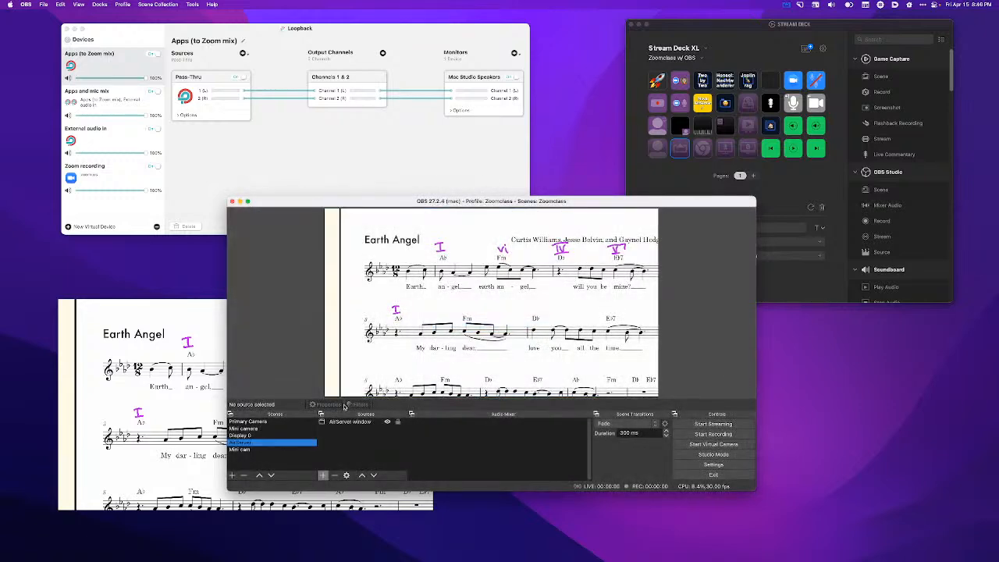
- Compare the duplicate Mini camera and Mini cam scenes and remove the "Mini camera" scene
left_click(271, 429)
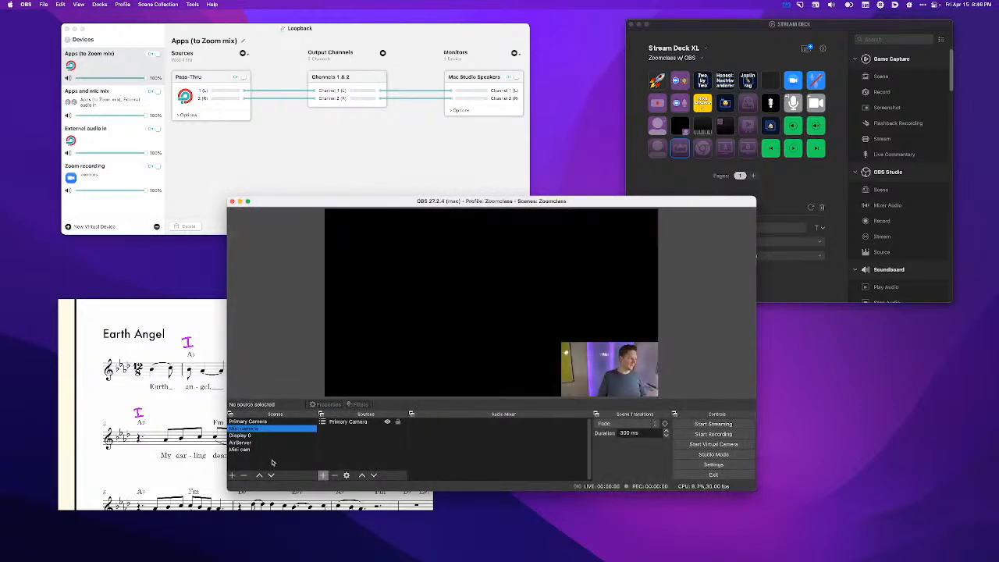
left_click(267, 451)
left_click(260, 430)
left_click(346, 431)
left_click(268, 431)
left_click(248, 478)
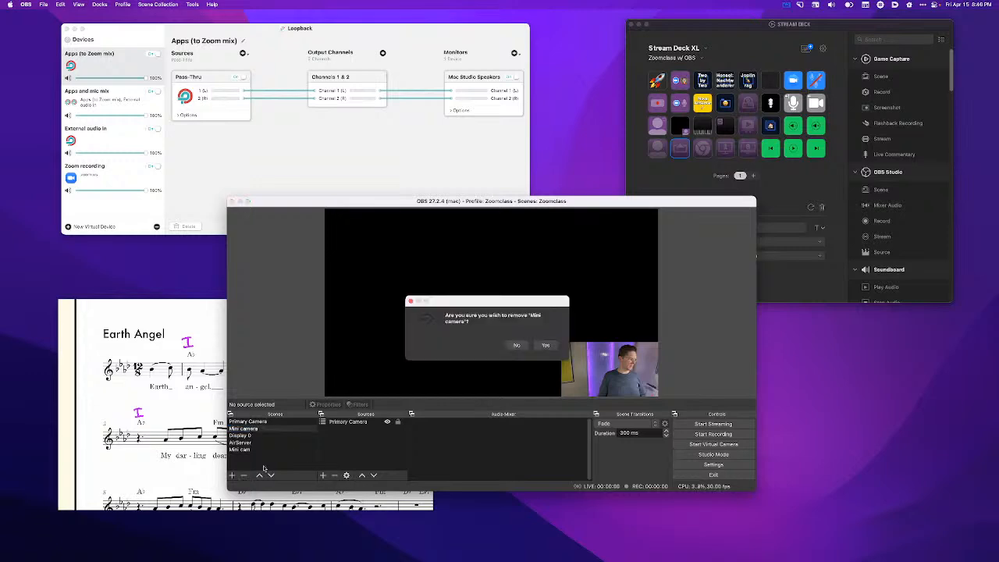
left_click(547, 349)
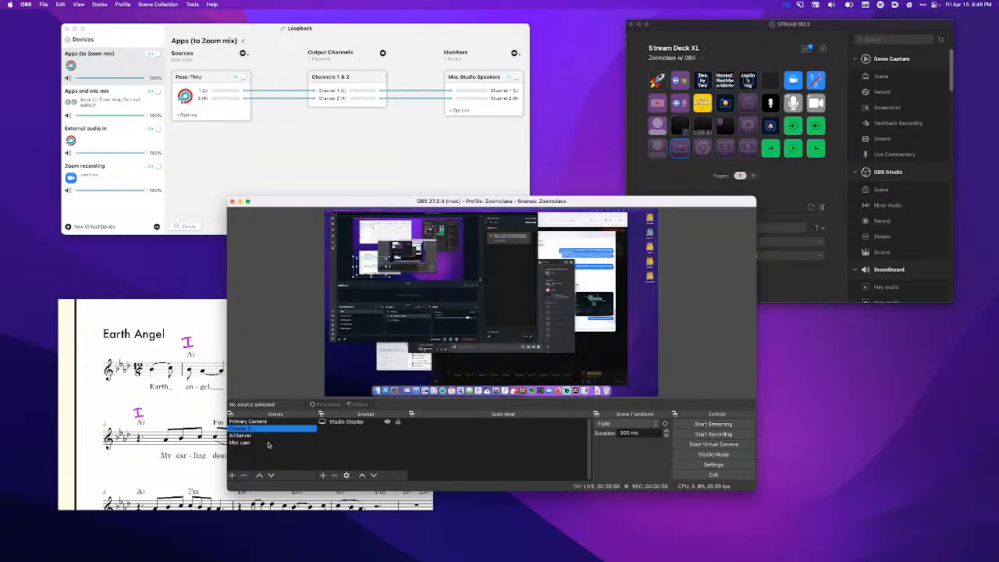
- Add the existing Mini cam scene as a source above the AirServer window in the AirServer scene
left_click(273, 443)
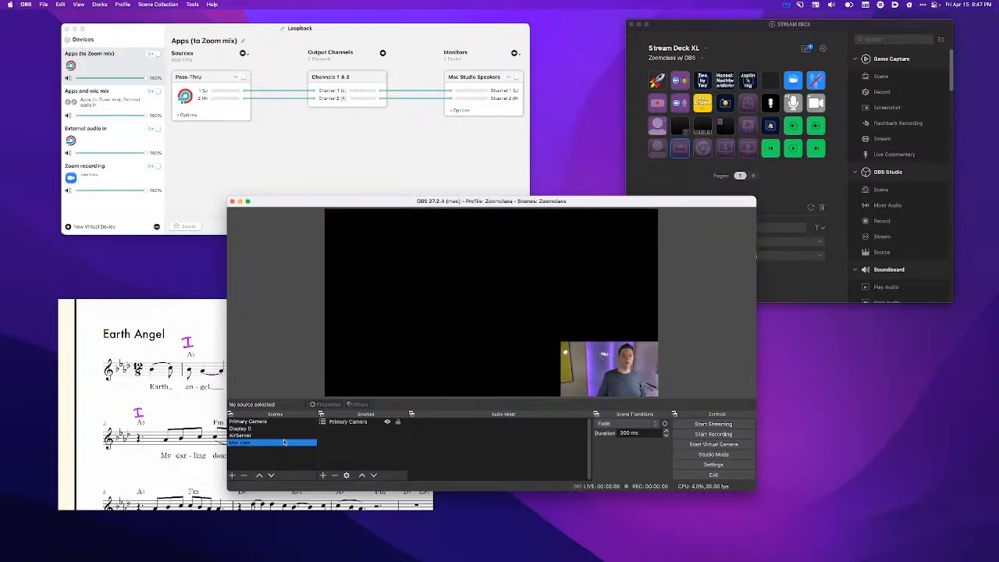
left_click(265, 435)
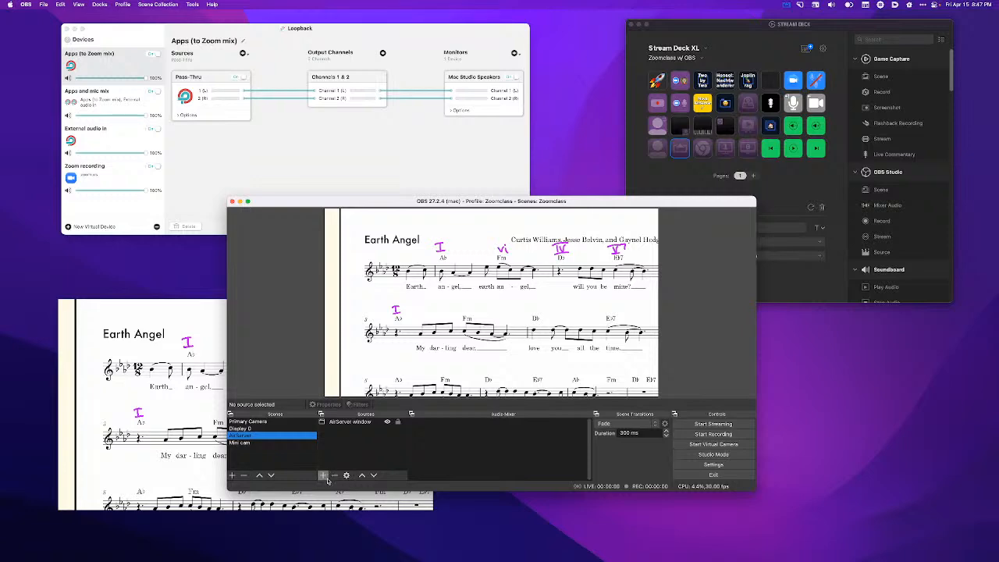
left_click(326, 474)
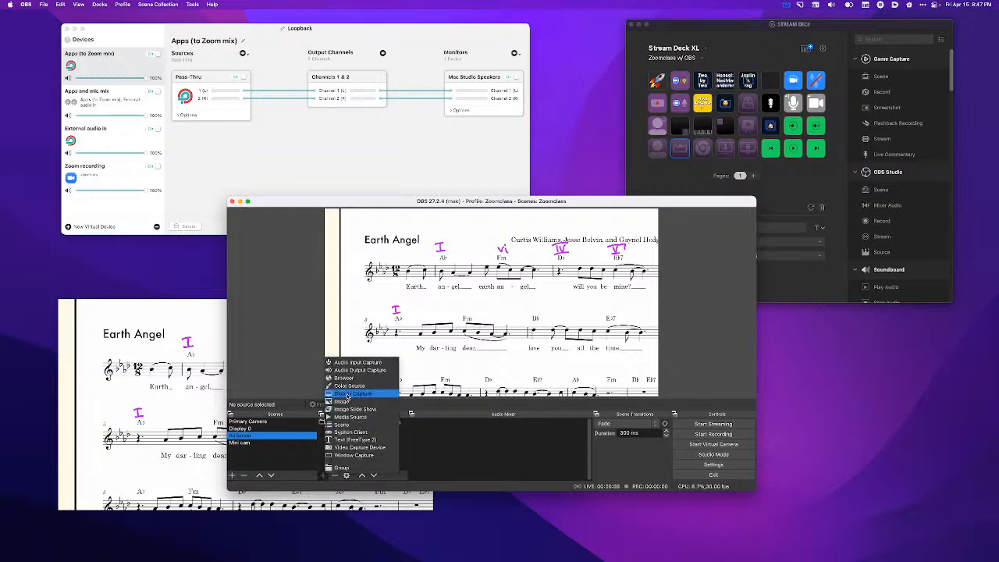
left_click(344, 426)
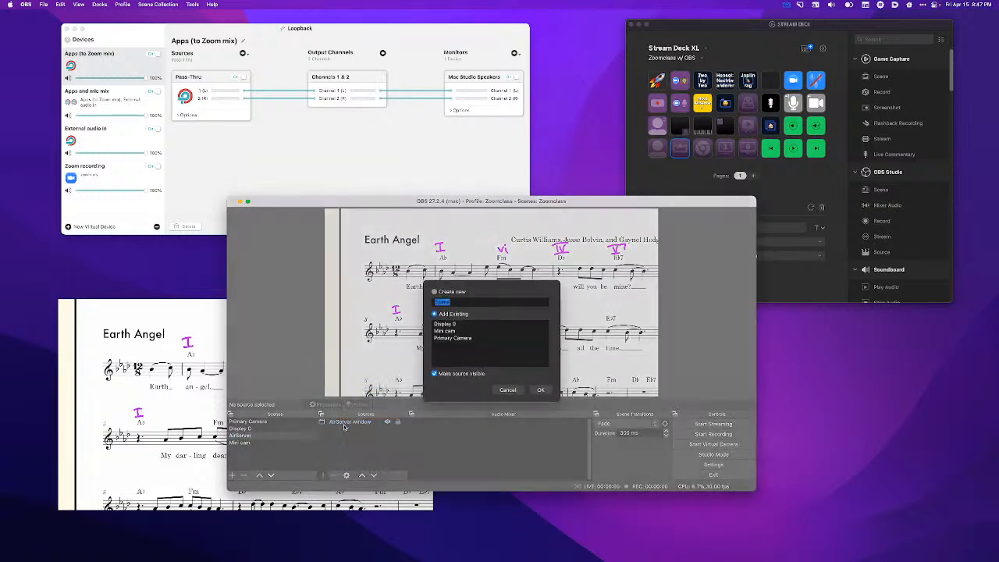
left_click(455, 334)
left_click(541, 392)
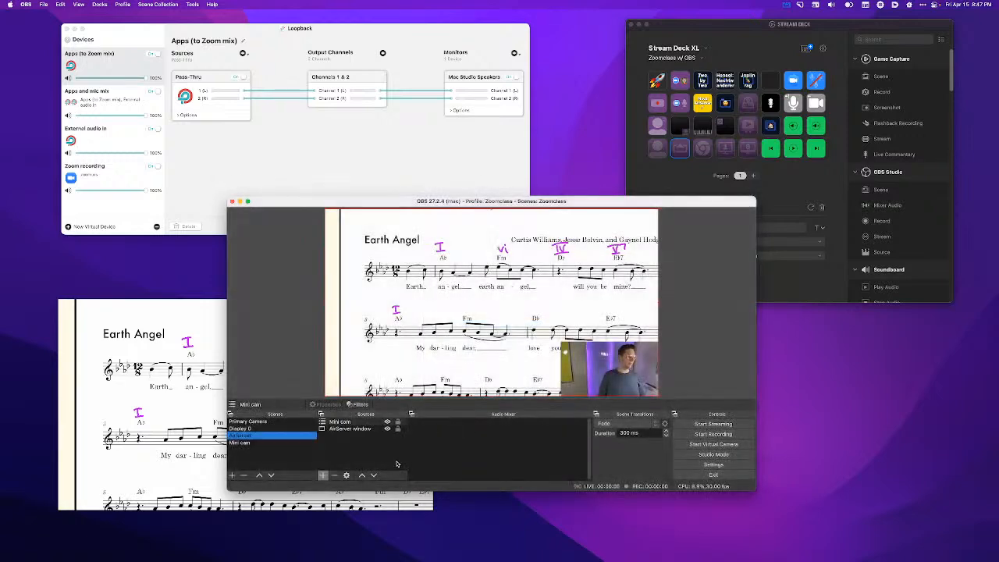
- Move the OBS window clear of Stream Deck and set the mini camera overlay key to scene Mini cam, source Primary Camera
left_click_drag(665, 202, 524, 117)
left_click(673, 126)
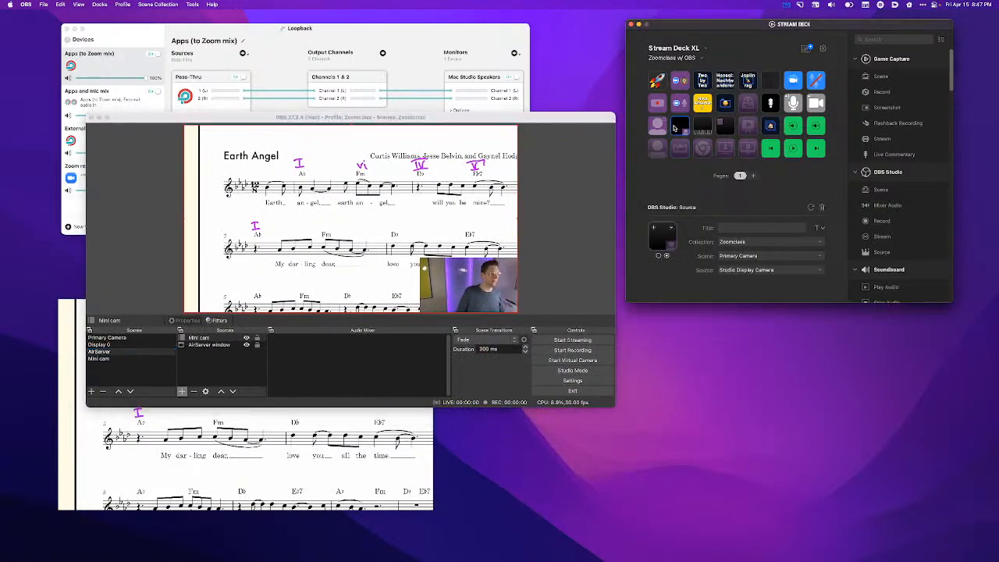
left_click(751, 258)
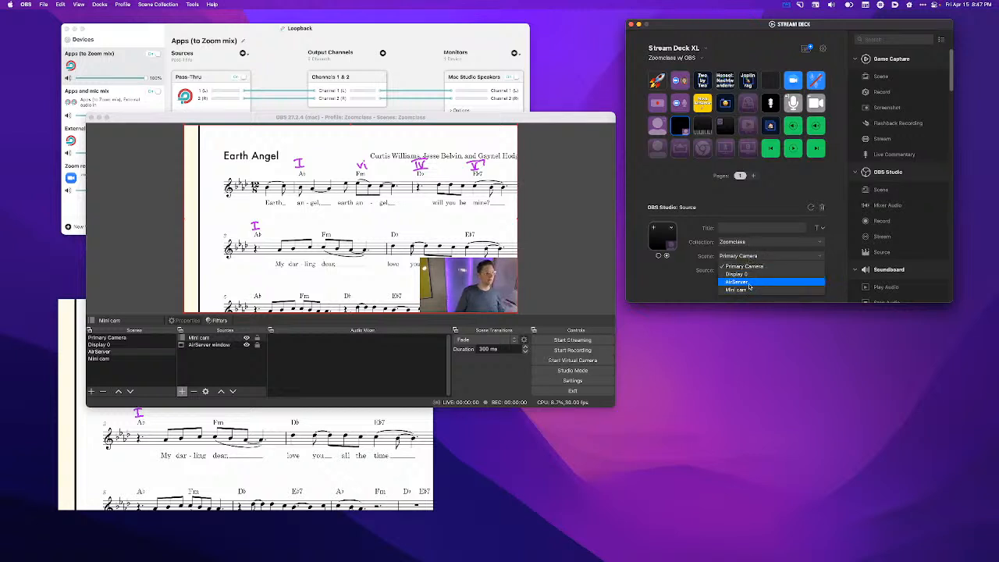
left_click(748, 289)
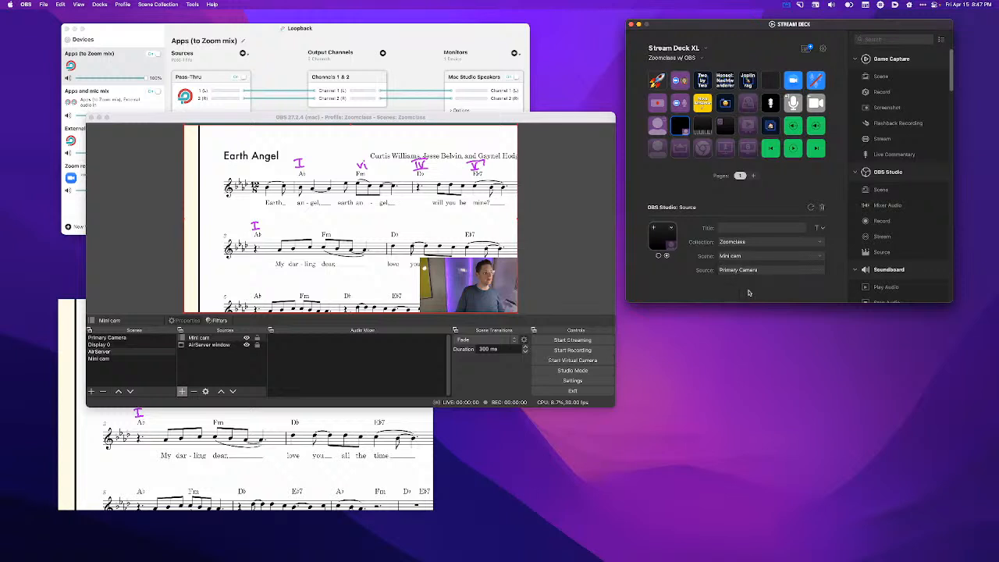
left_click(751, 270)
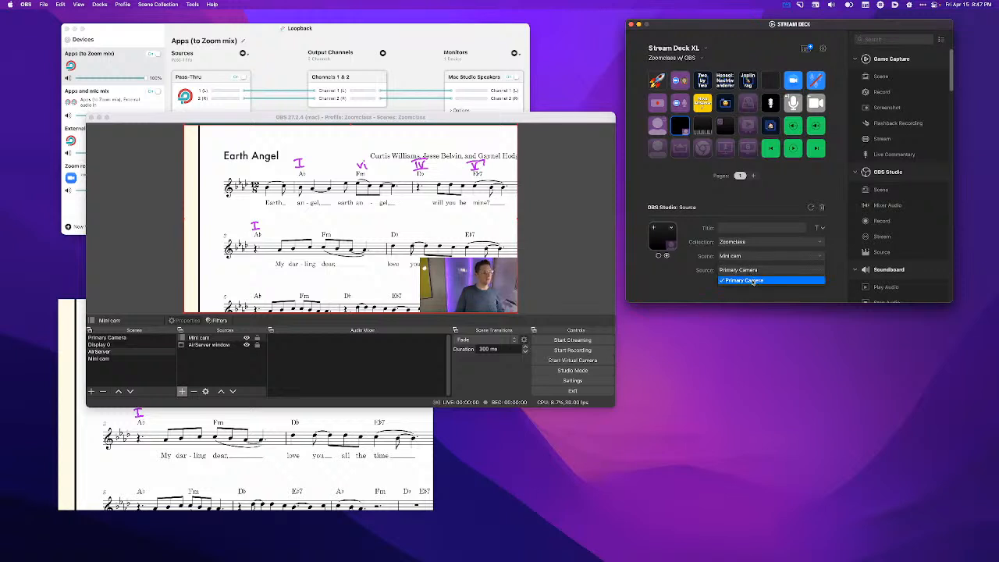
left_click(752, 281)
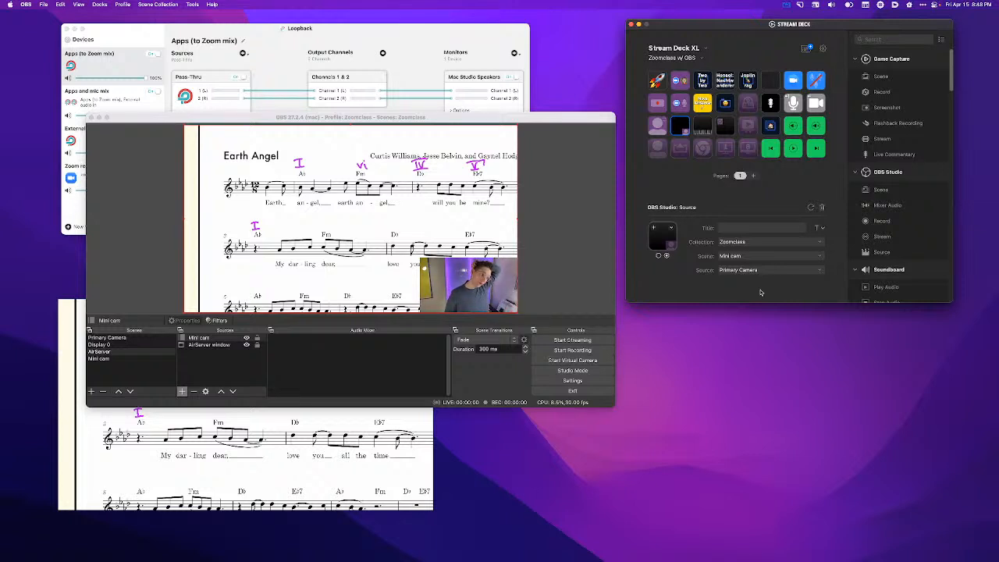
- Inspect the Stream Deck settings of the AirPlay-icon and Chrome-icon scene keys and the piano-keyboard source key
left_click(685, 148)
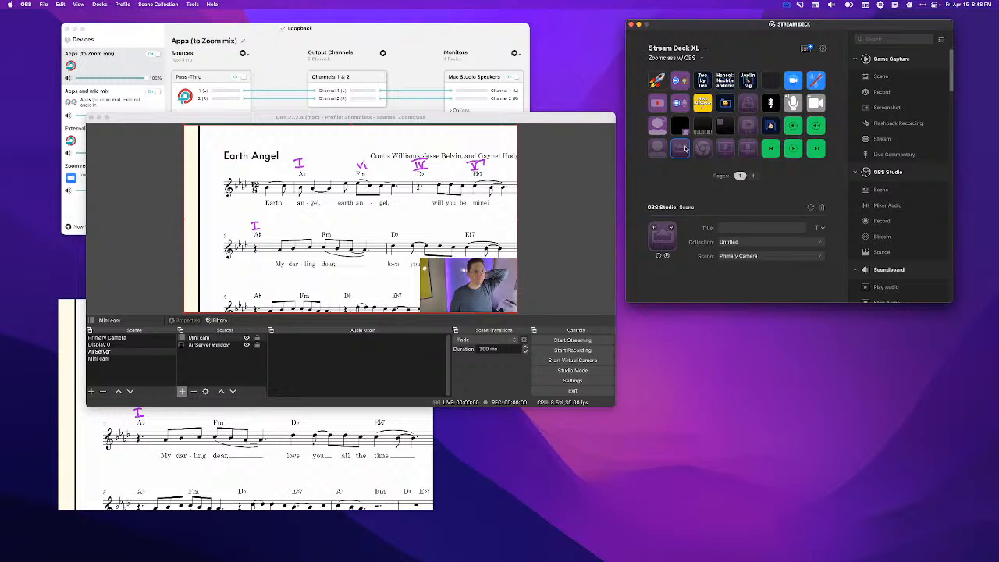
left_click(702, 150)
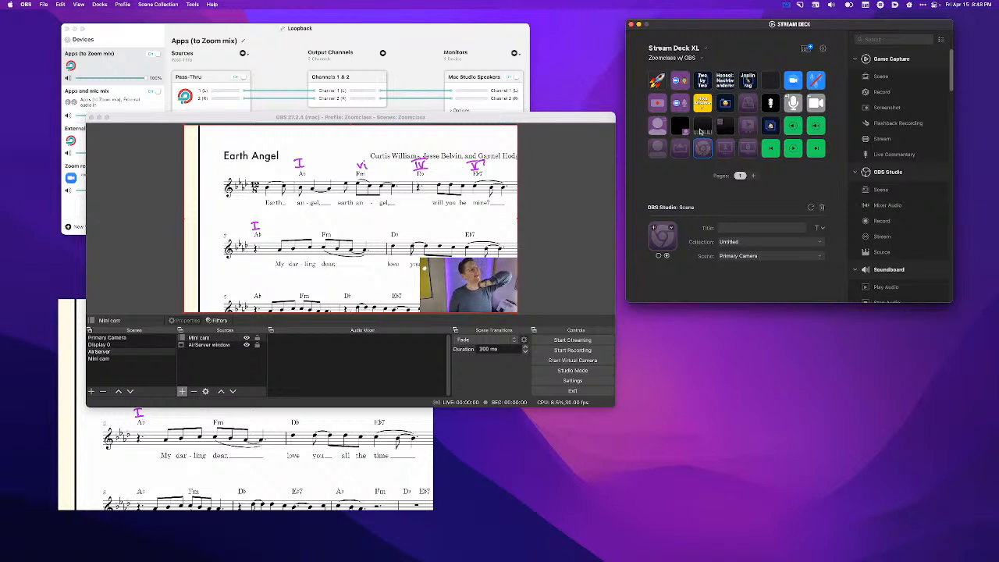
left_click(701, 130)
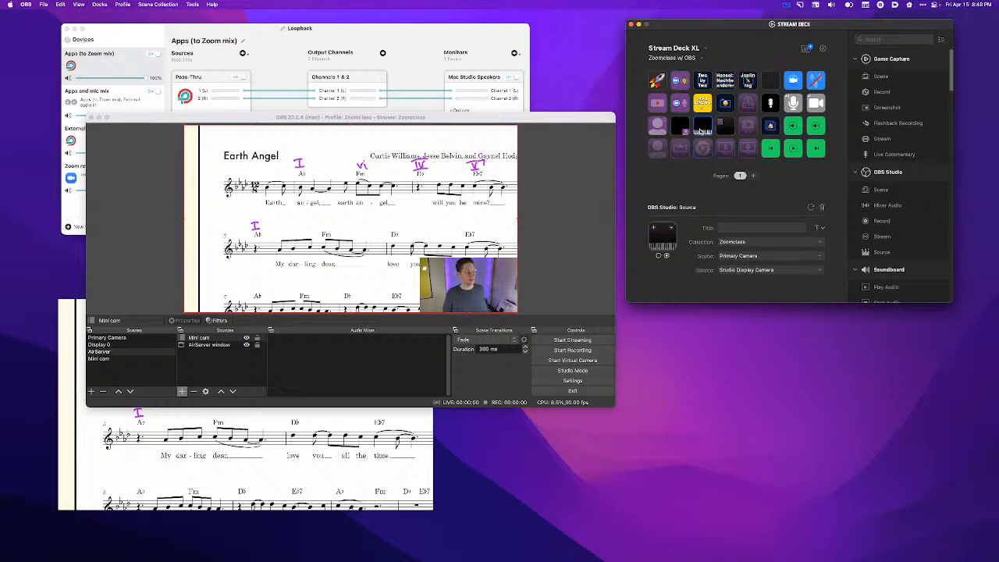
- Launch Pianoteq 7, move its window clear of the OBS preview, and return to OBS
key("alt+space")
type("piano")
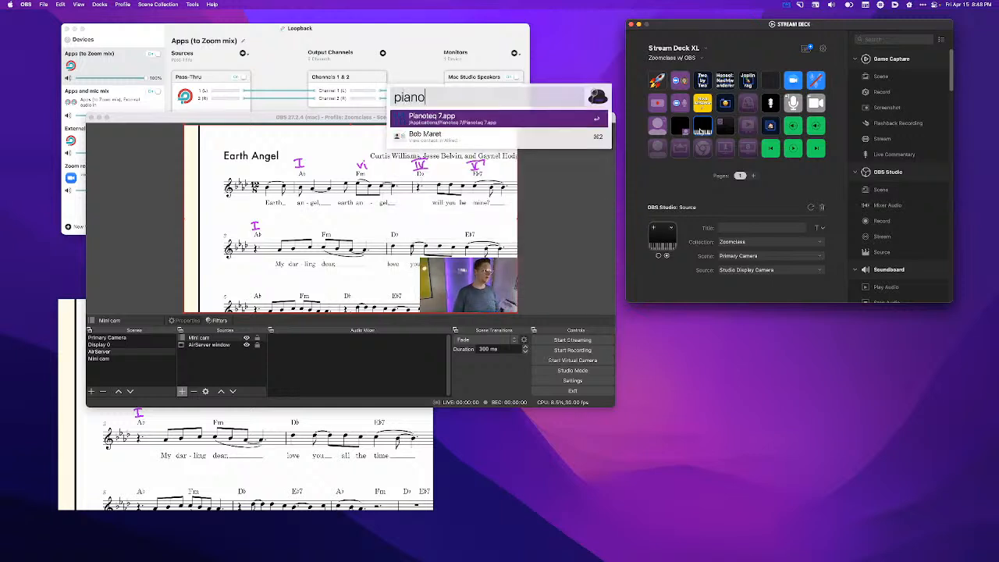
key("Return")
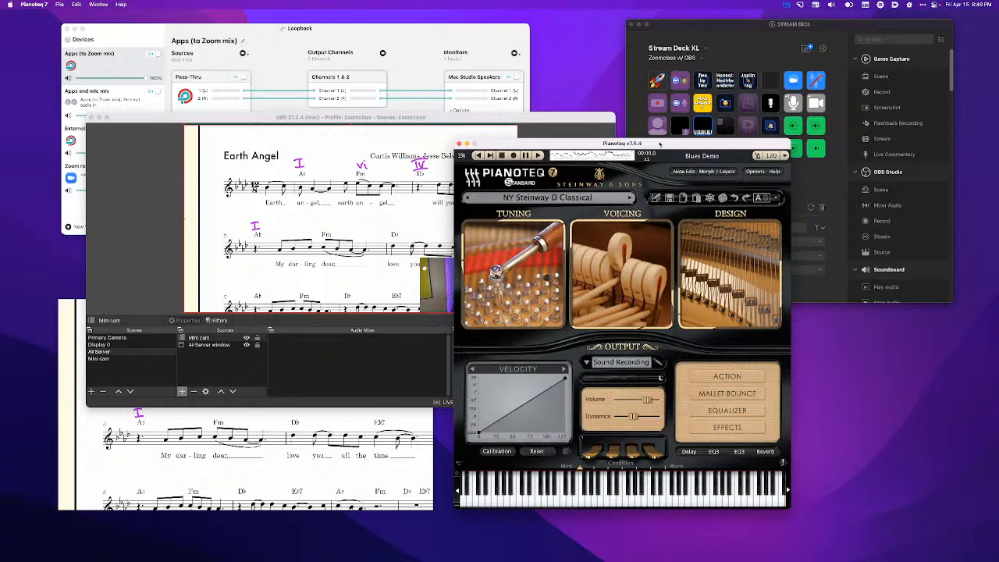
left_click_drag(660, 144, 747, 131)
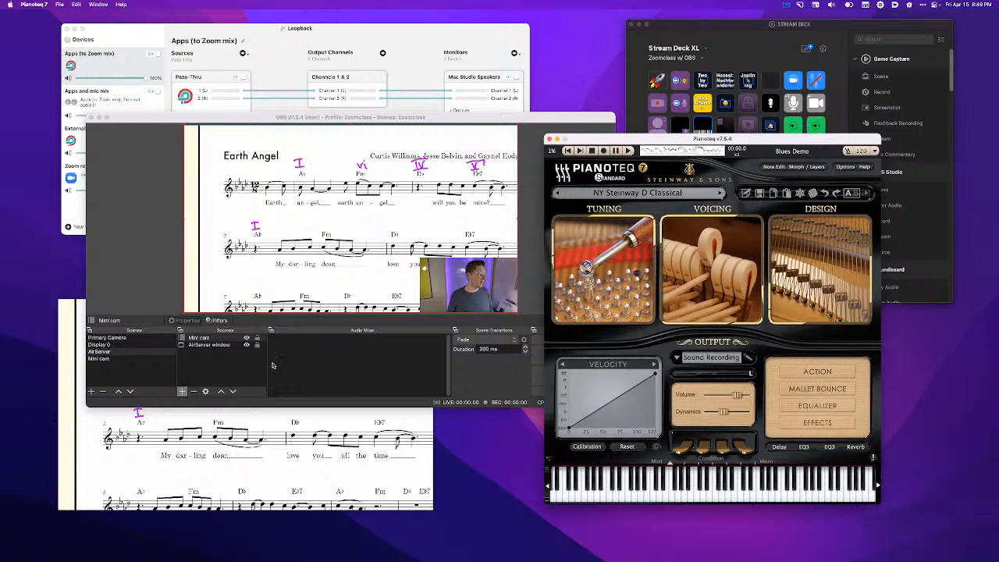
left_click(204, 372)
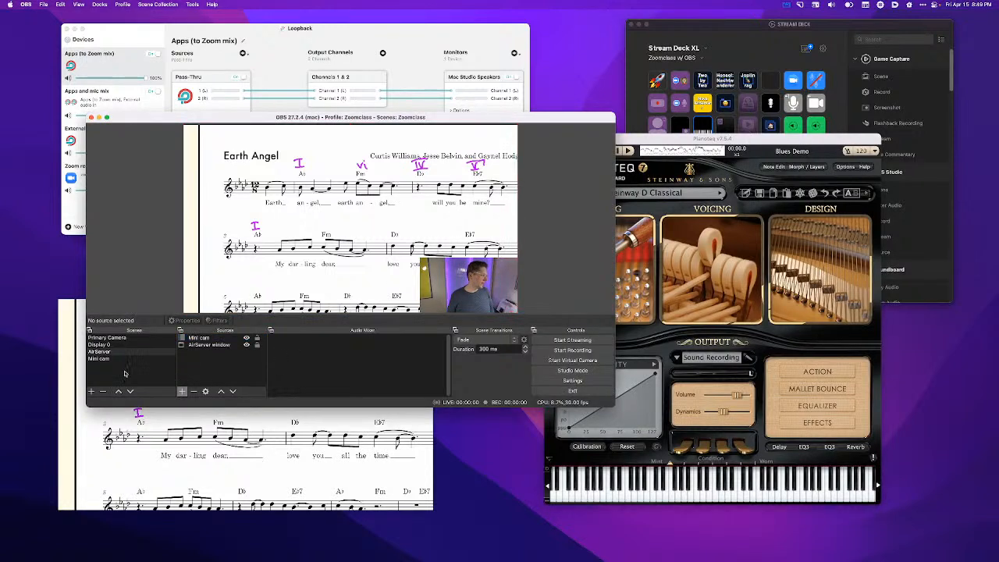
- Create a new scene named "Live piano keyboard"
left_click(92, 391)
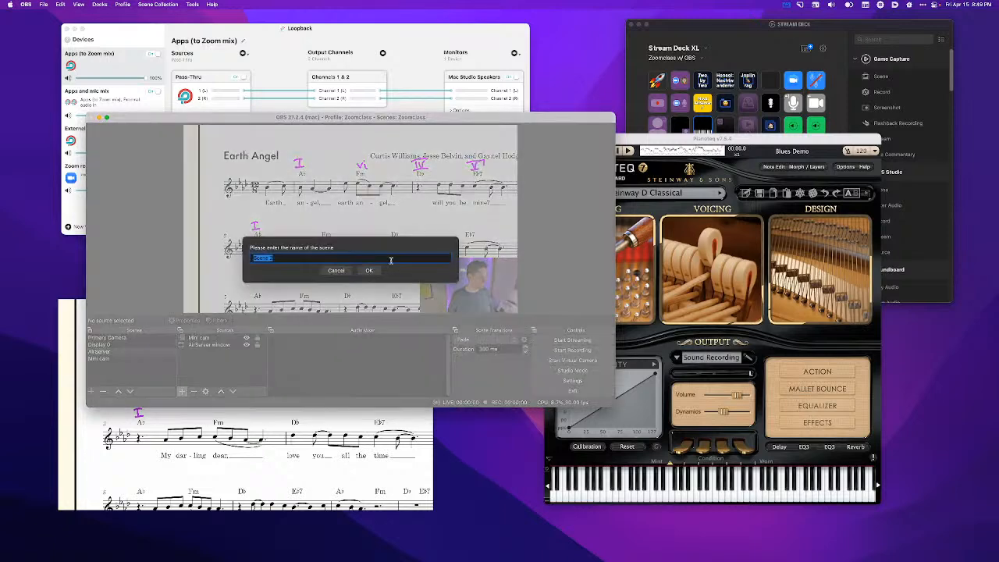
type("Live piano keyboard")
key("Return")
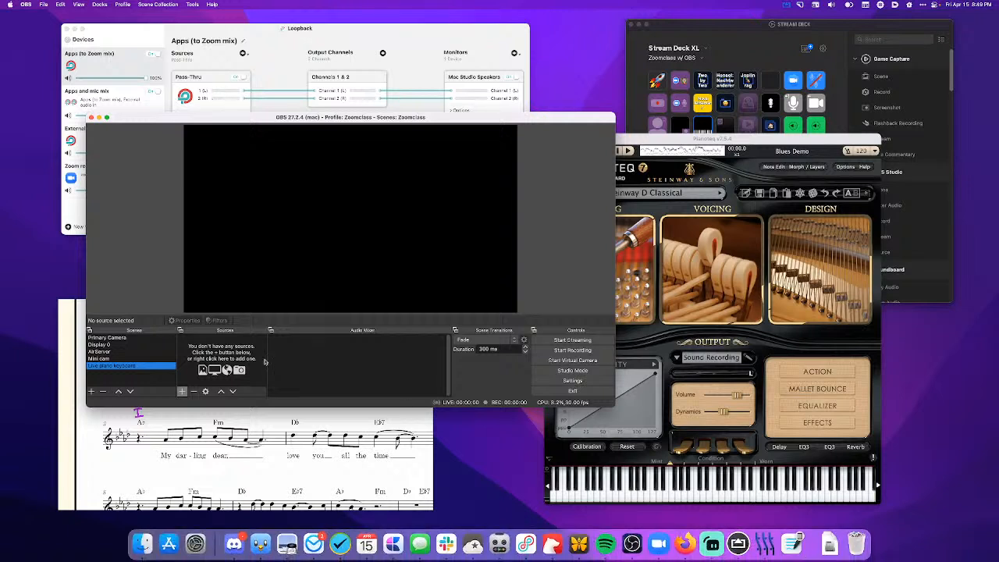
- Add a new Window Capture source named "Pianoteq window" that captures the [Pianoteq 7] Pianoteq v7.5.4 window
left_click(183, 392)
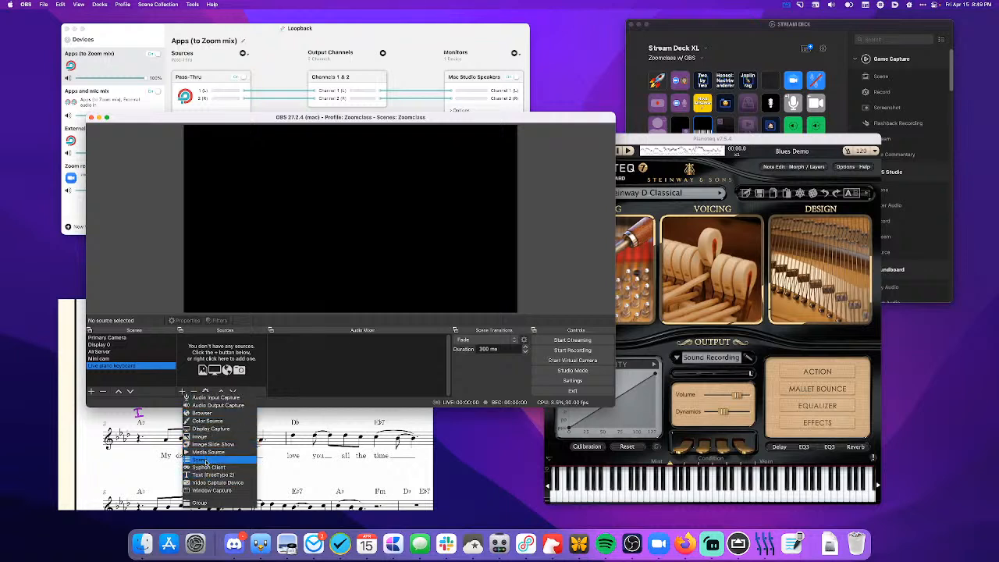
left_click(198, 492)
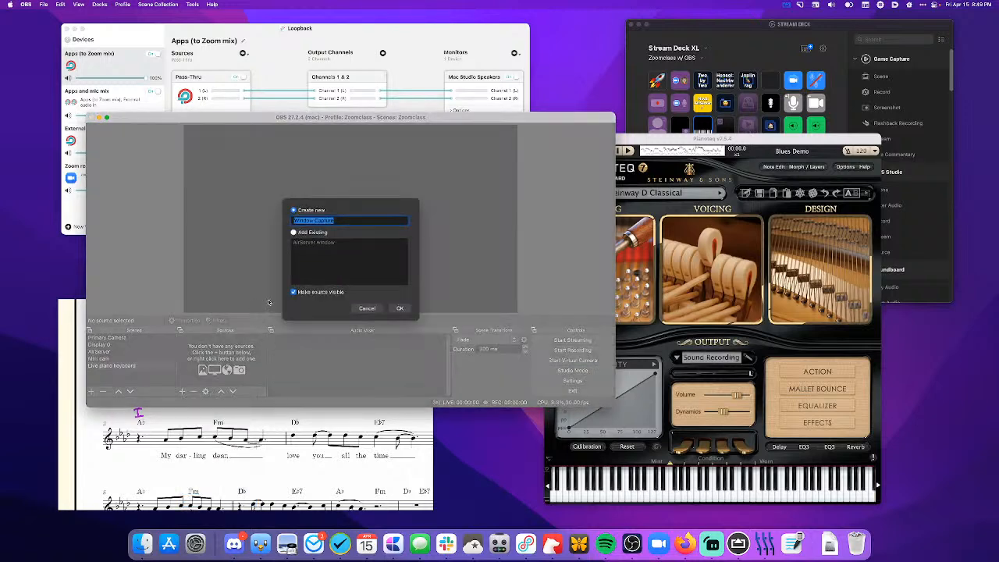
type("Pianoteq window")
left_click(400, 308)
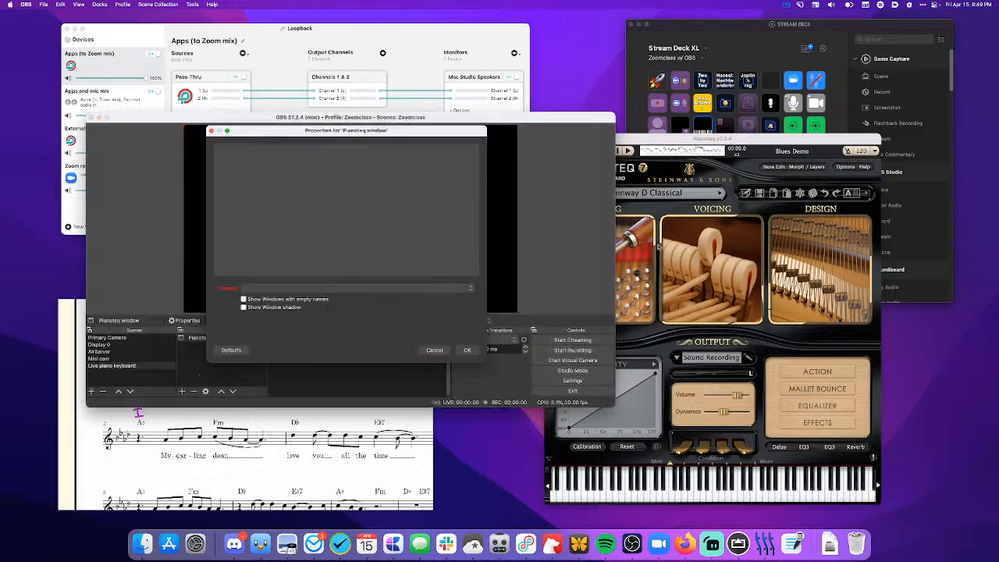
left_click(421, 288)
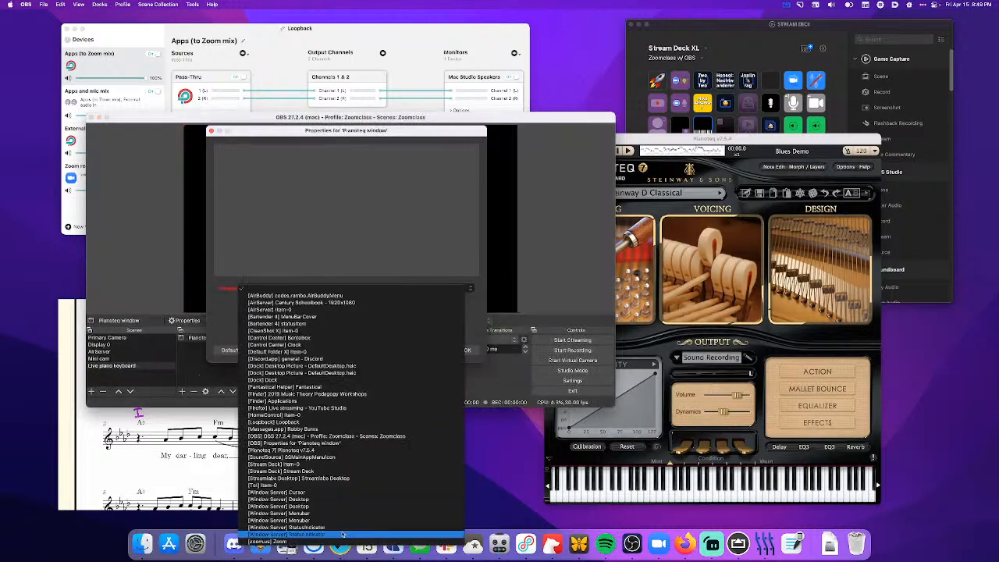
left_click(324, 450)
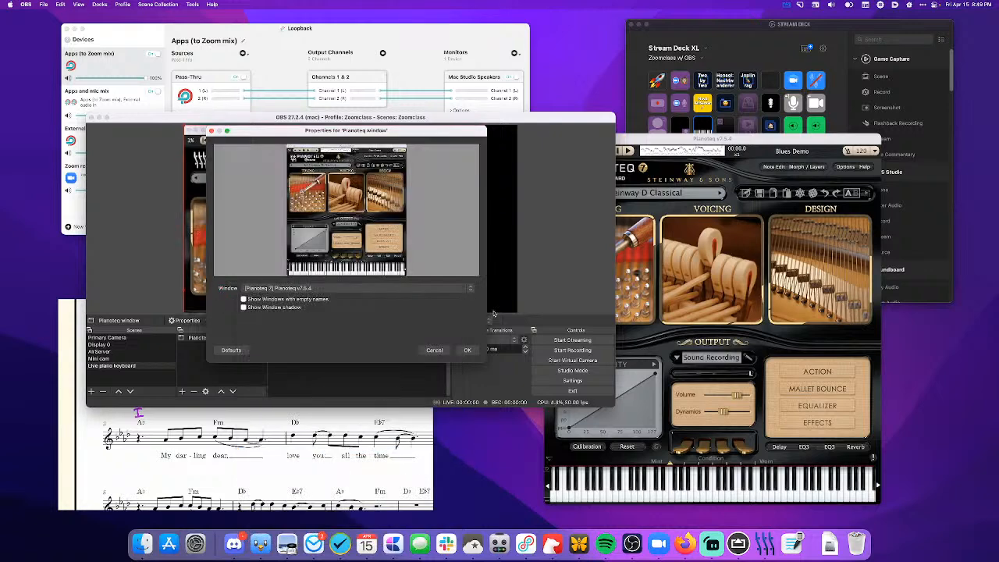
left_click(469, 351)
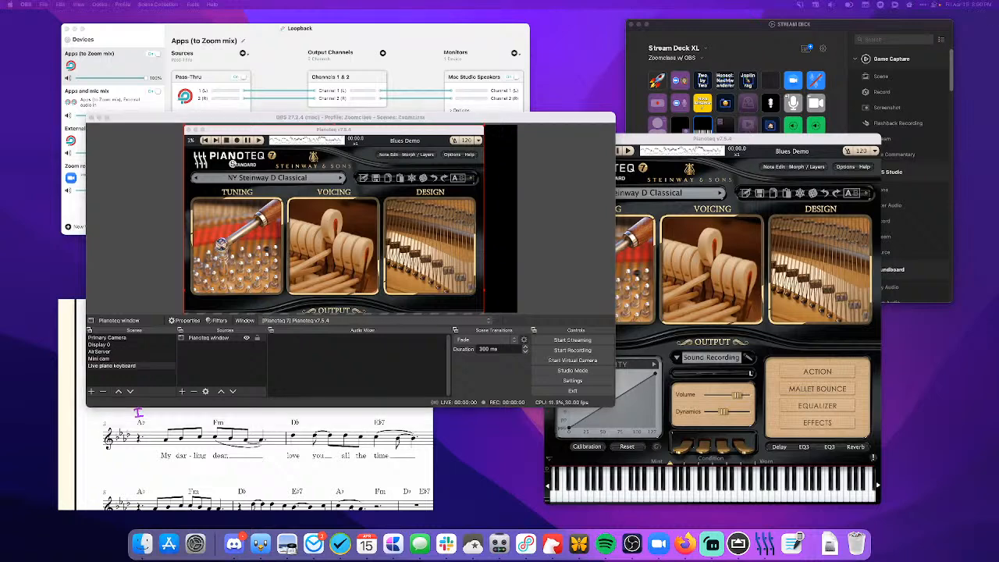
- Crop the Pianoteq window source from above and at both ends so that only the piano keys remain
left_click(719, 148)
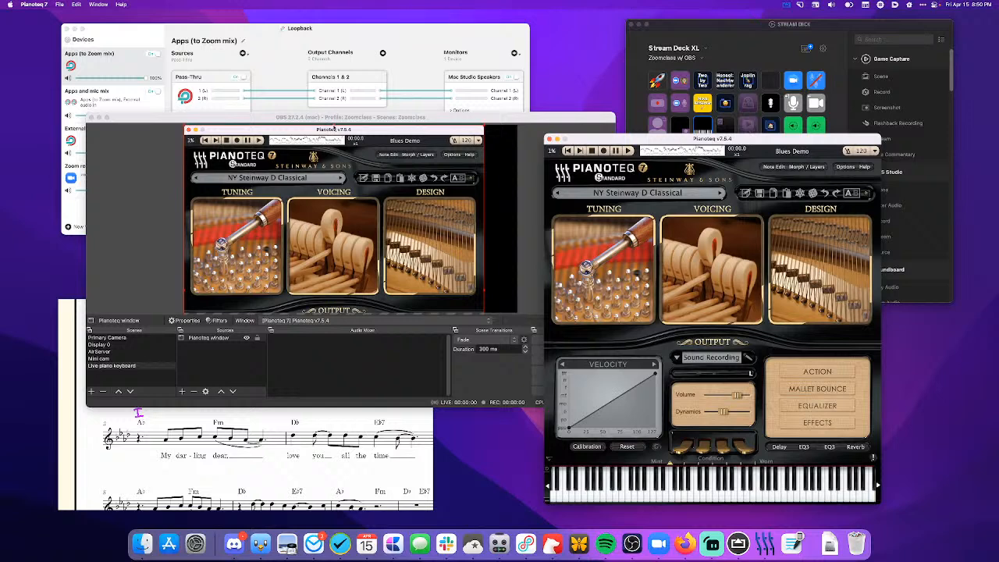
left_click_drag(334, 127, 355, 275)
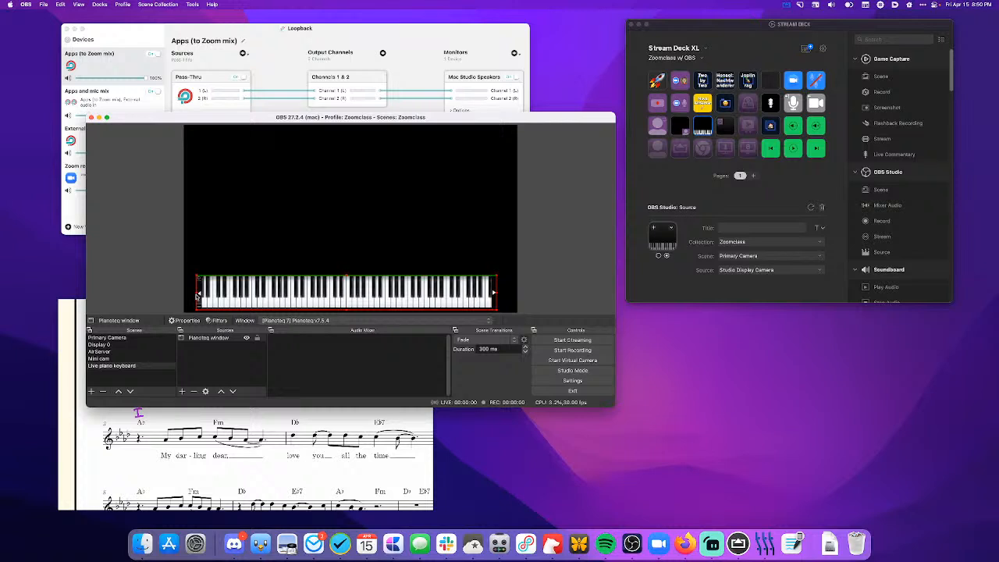
left_click_drag(196, 294, 208, 293)
left_click_drag(495, 292, 488, 291)
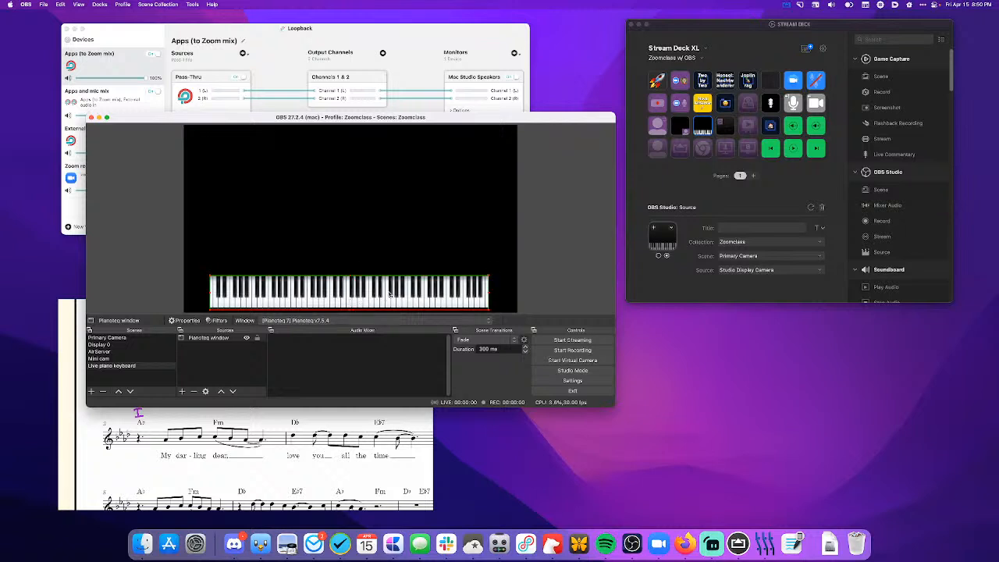
- Move the cropped keyboard into the canvas's lower-left corner and enlarge it to span the full canvas width
left_click_drag(390, 294, 363, 293)
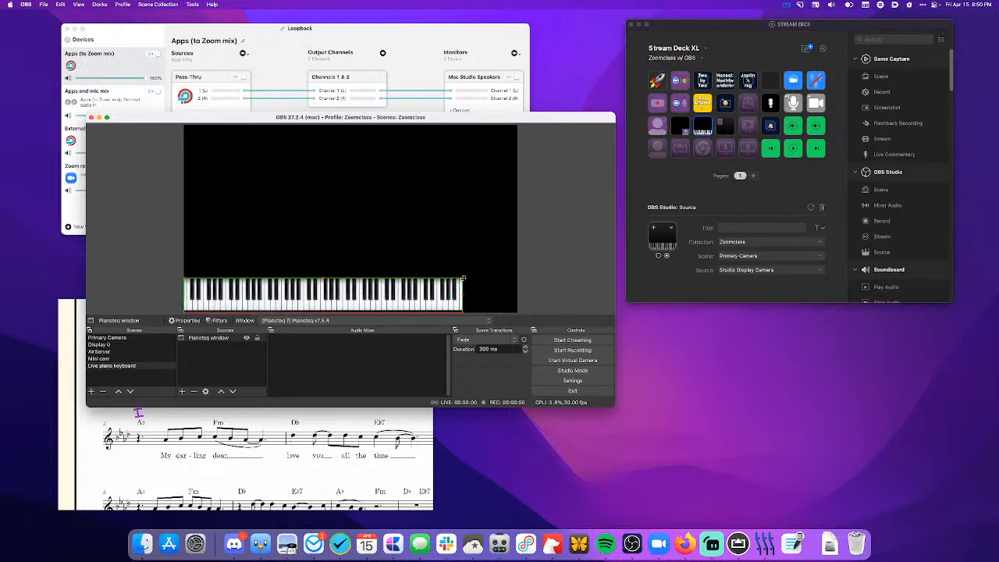
left_click_drag(461, 278, 518, 274)
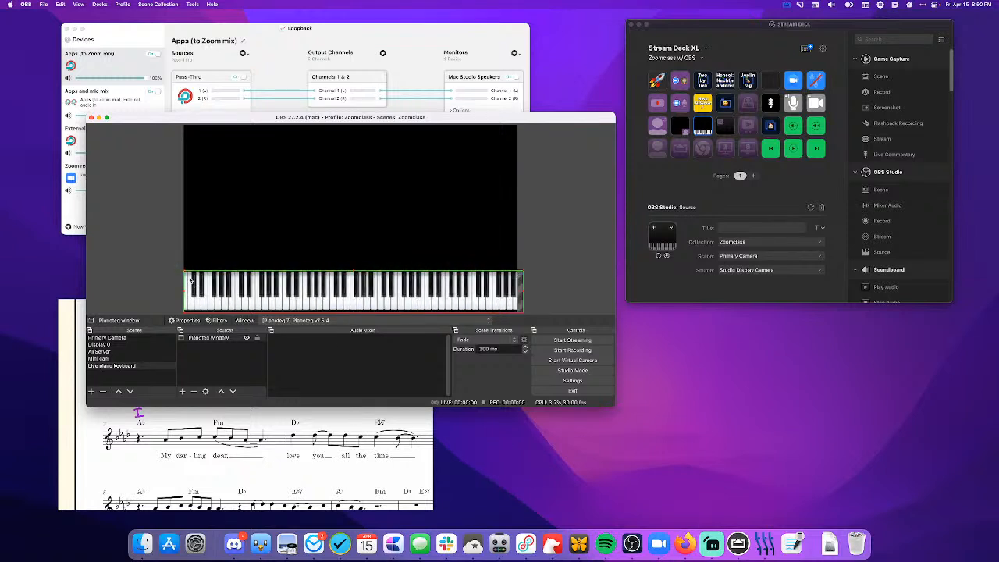
mouse_move(182, 270)
left_mouse_down()
mouse_move(165, 266)
mouse_move(182, 271)
left_mouse_up()
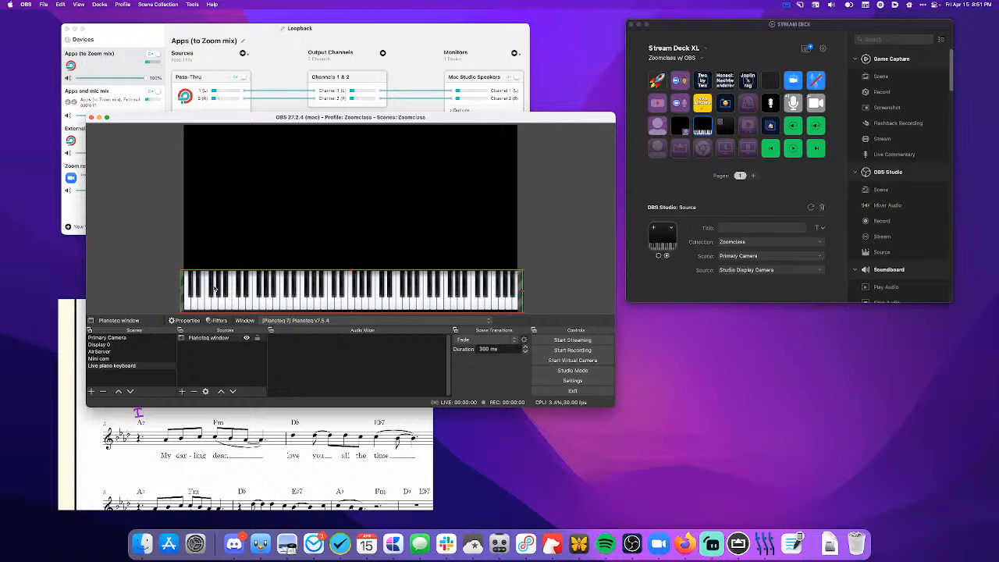
- Bring the Pianoteq window back on screen and add the existing Live piano keyboard scene to the AirServer scene, ordered just beneath Mini cam
left_click(765, 547)
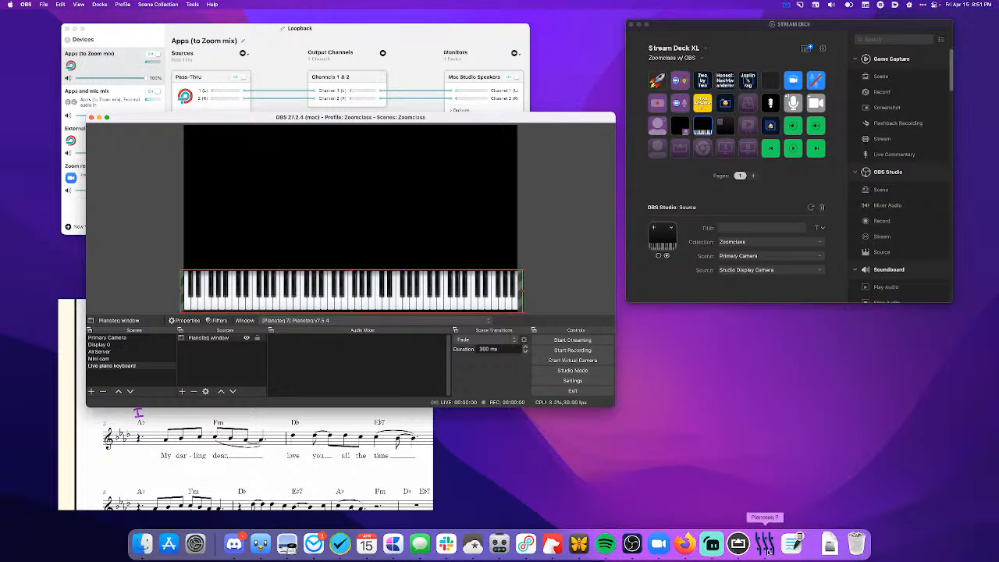
left_click(465, 117)
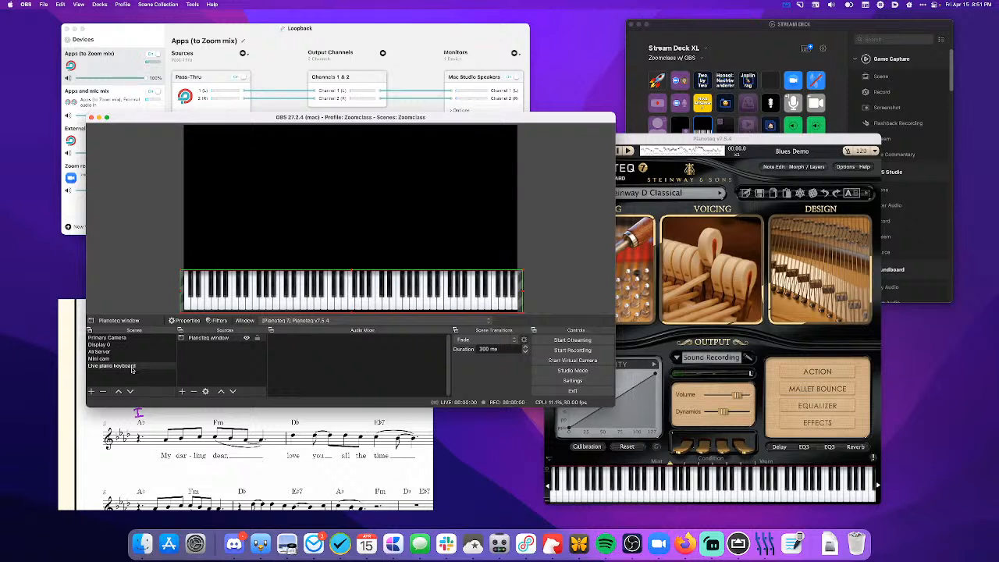
left_click(105, 352)
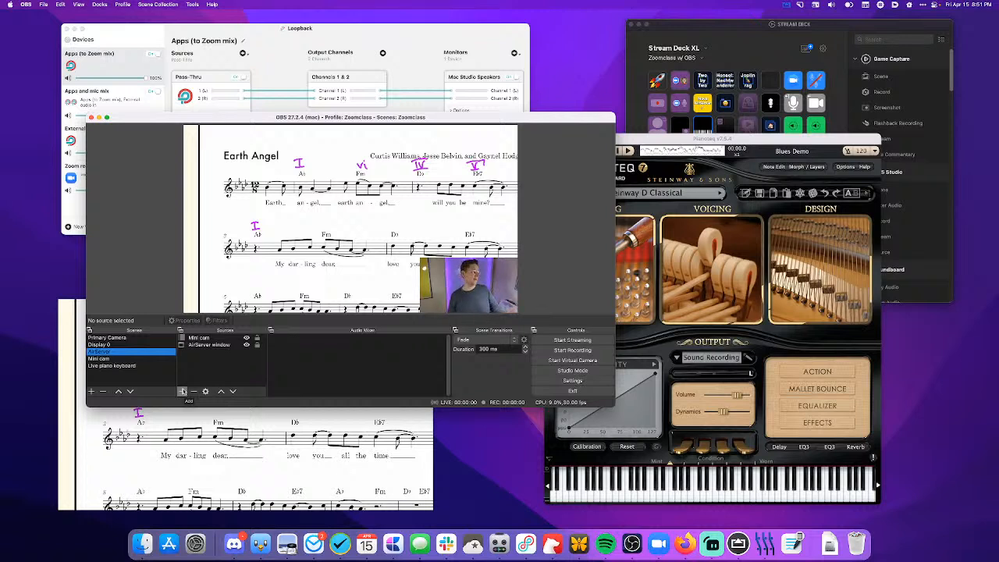
left_click(182, 392)
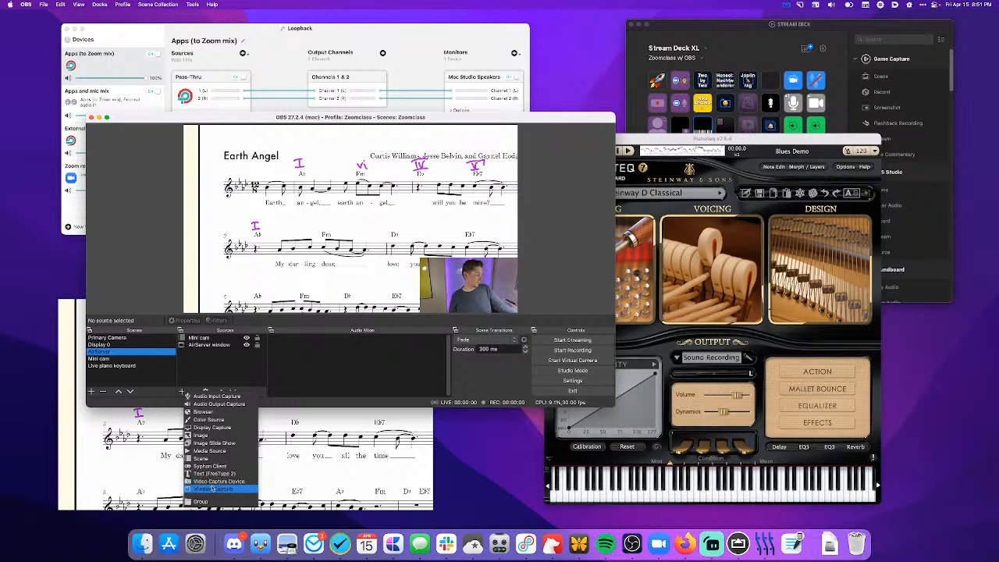
left_click(208, 459)
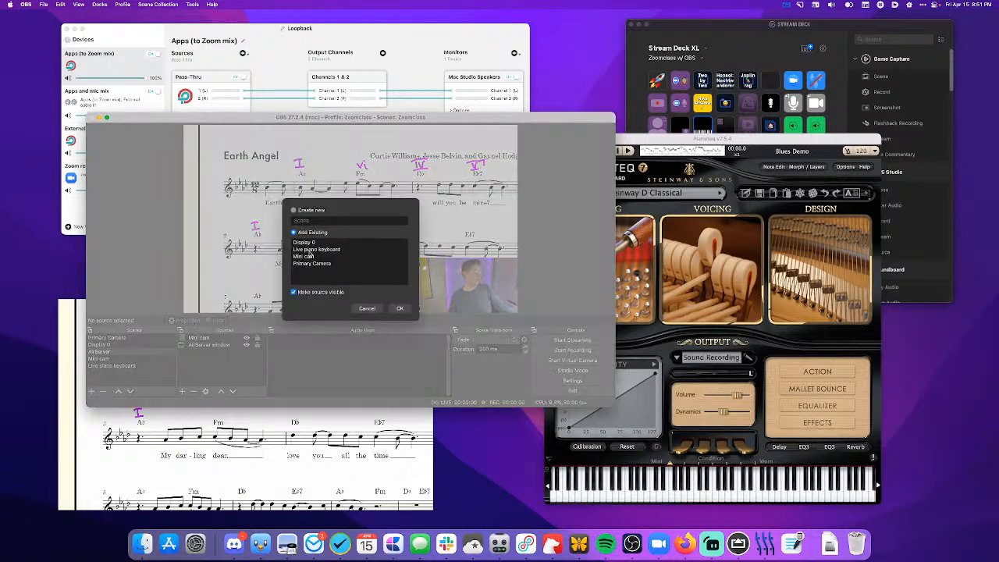
left_click(311, 250)
left_click(394, 309)
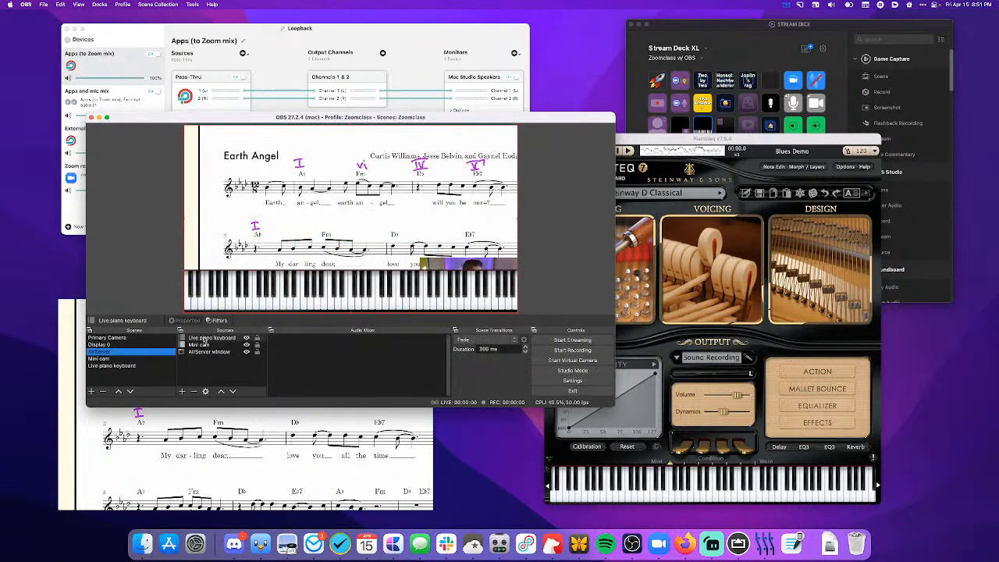
left_click_drag(203, 340, 204, 352)
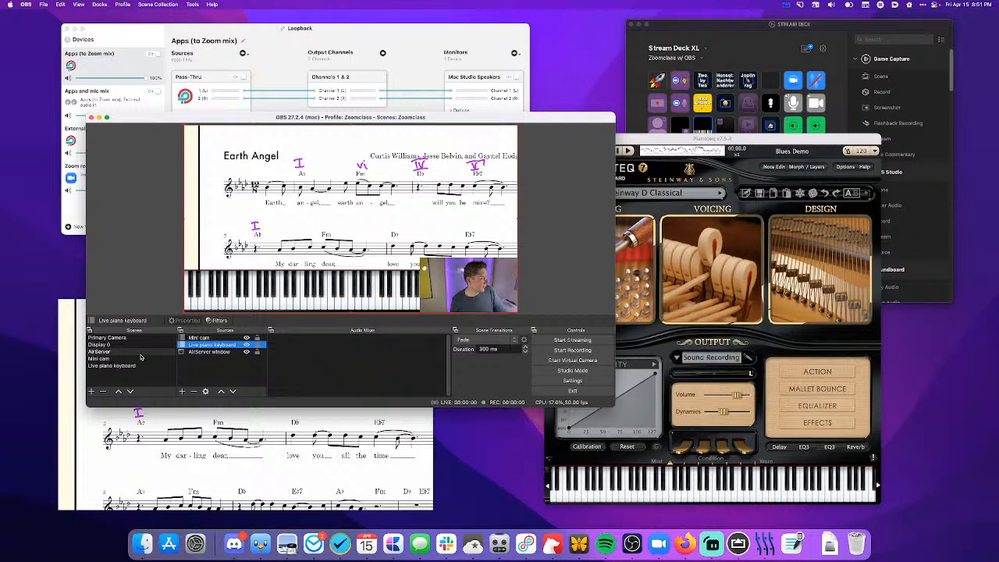
- Nudge the keyboard slightly downward in the Live piano keyboard scene and return to the AirServer scene
left_click(112, 365)
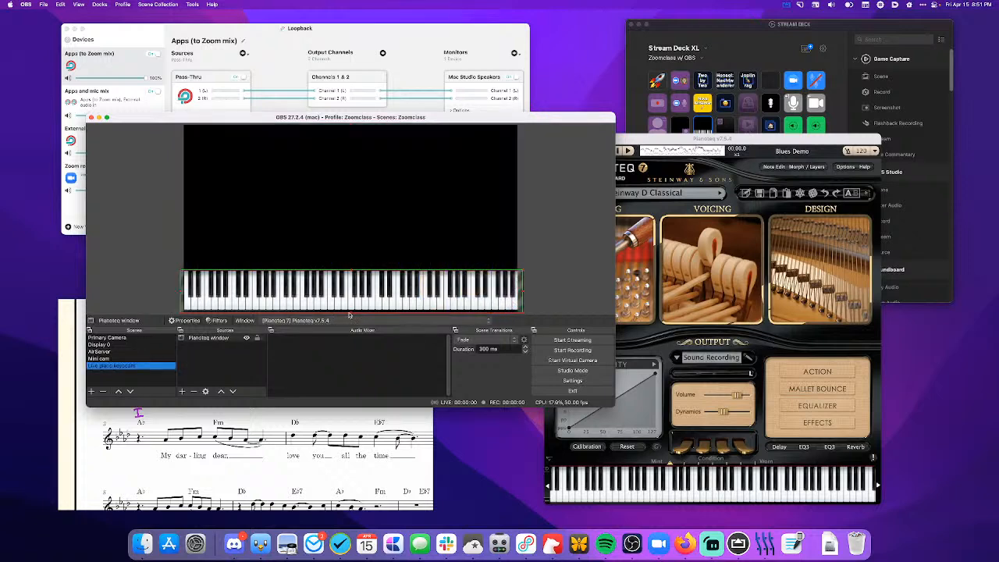
left_click(356, 295)
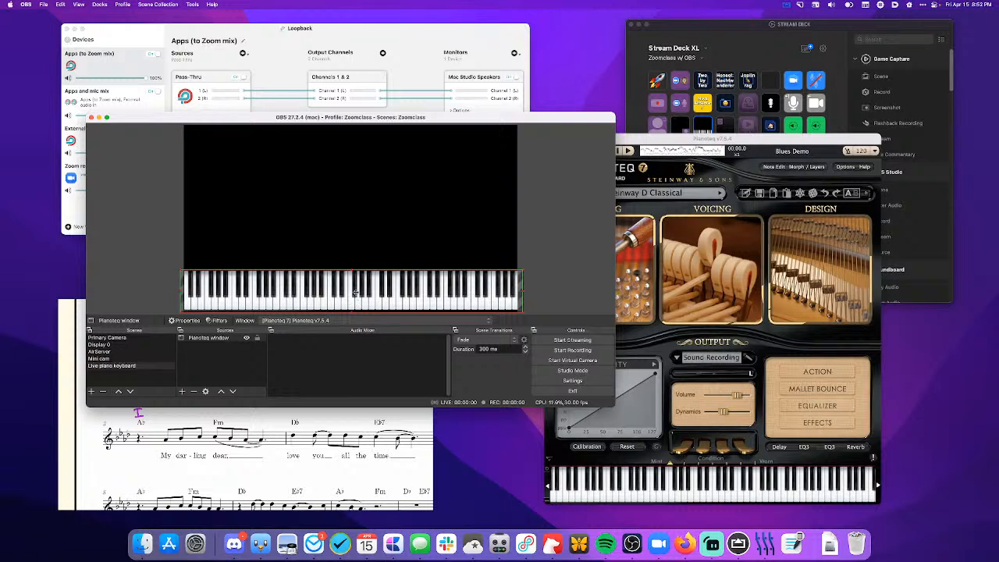
left_click_drag(355, 292, 355, 295)
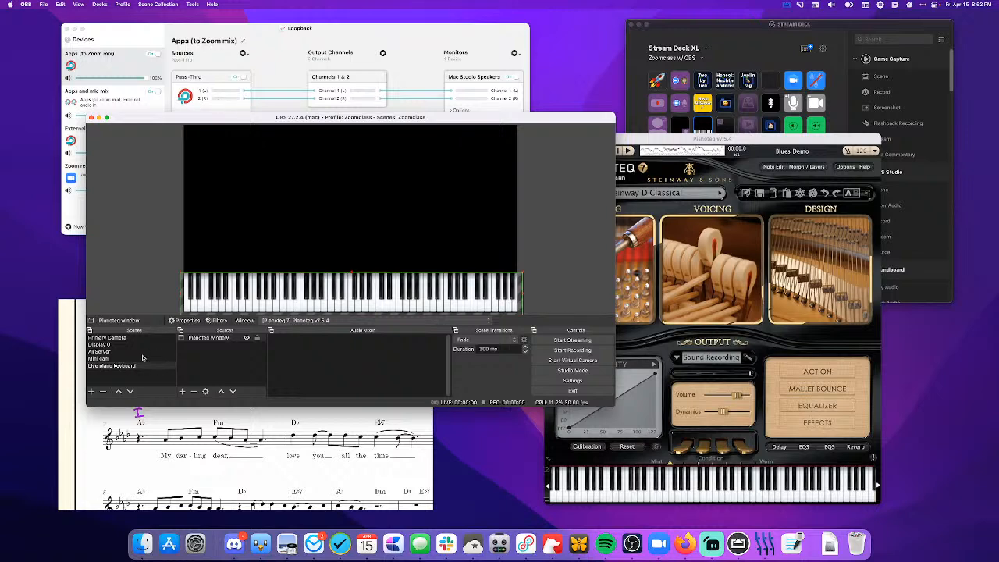
left_click(102, 352)
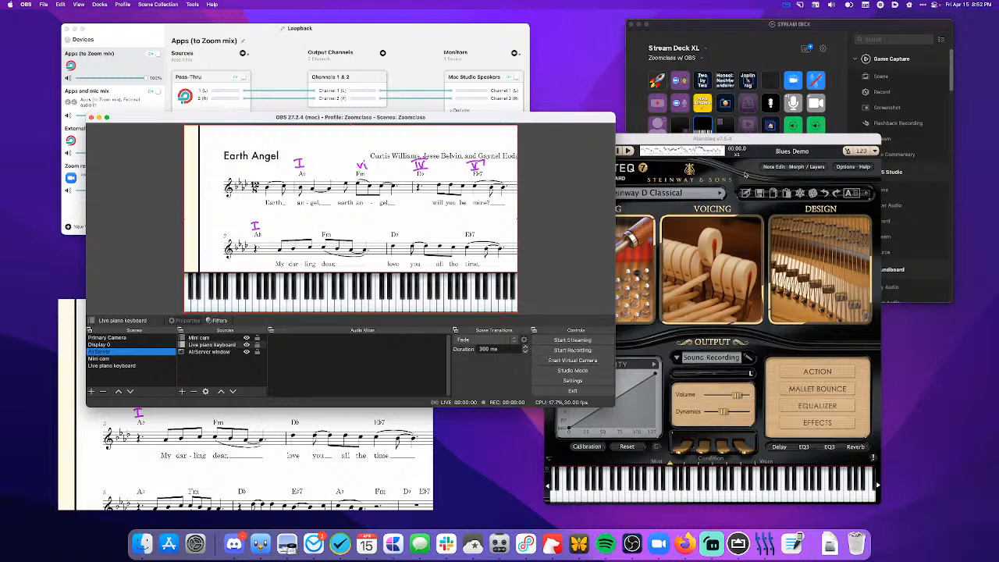
- In Stream Deck, set the piano-keyboard source key to scene Live piano keyboard, source Pianoteq window, in the Zoomclass collection
left_click(730, 58)
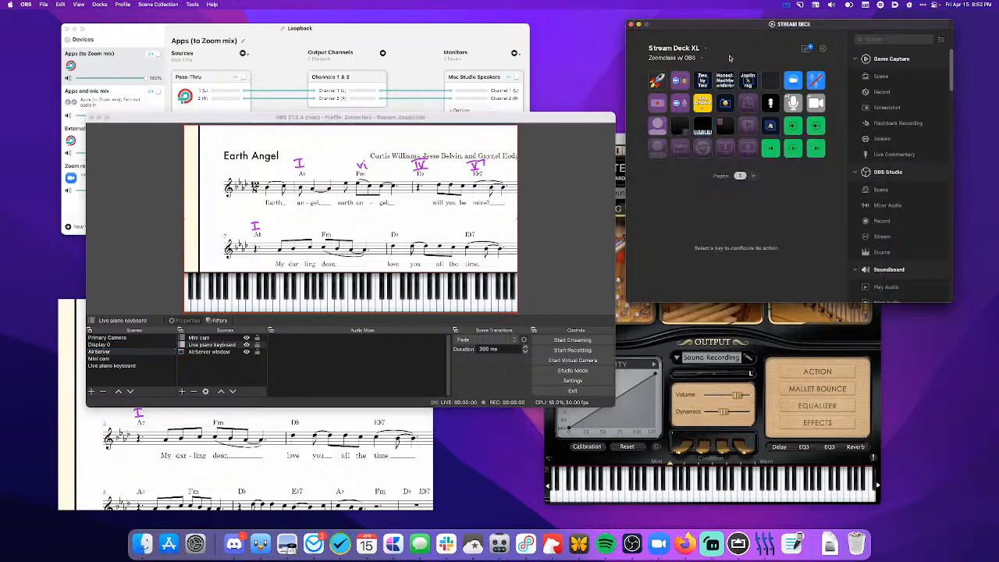
left_click(702, 127)
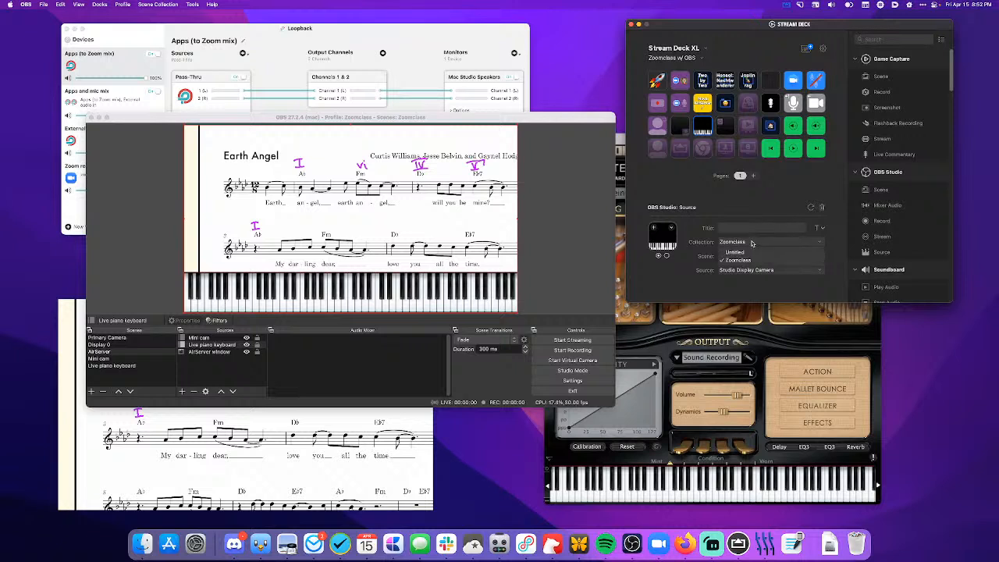
left_click(754, 260)
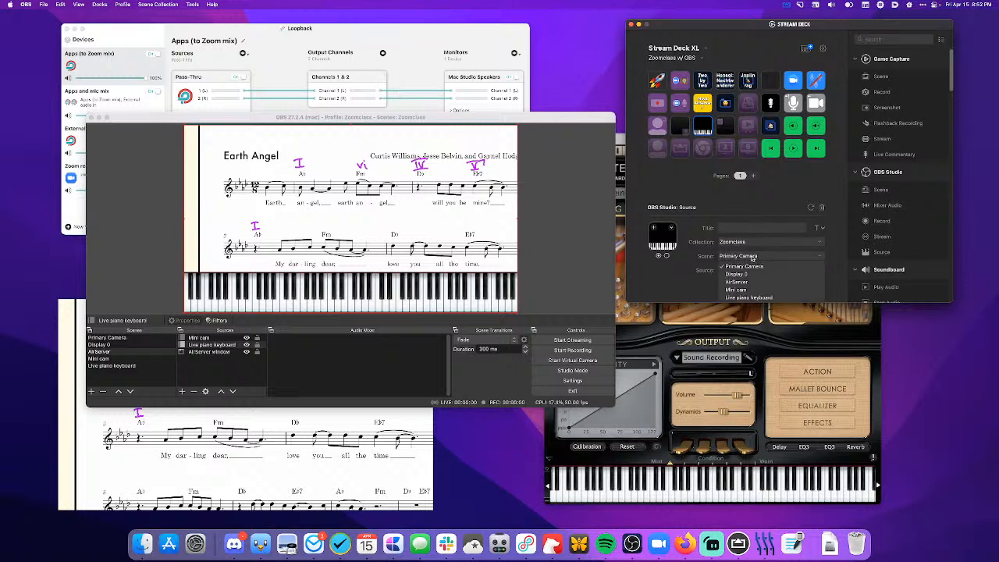
left_click(749, 297)
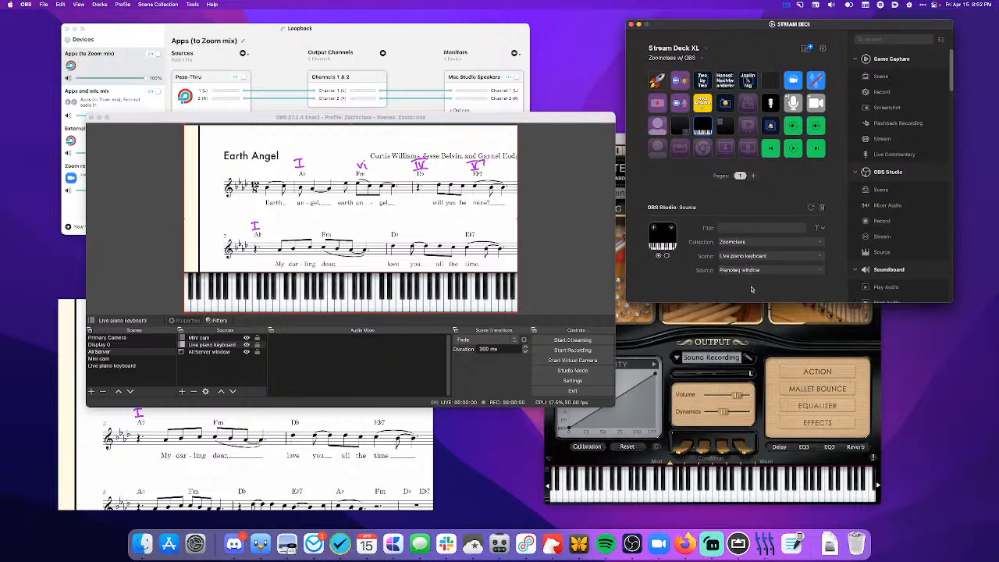
- In OBS, rename the Primary Camera scene to Camera Selection
left_click(585, 285)
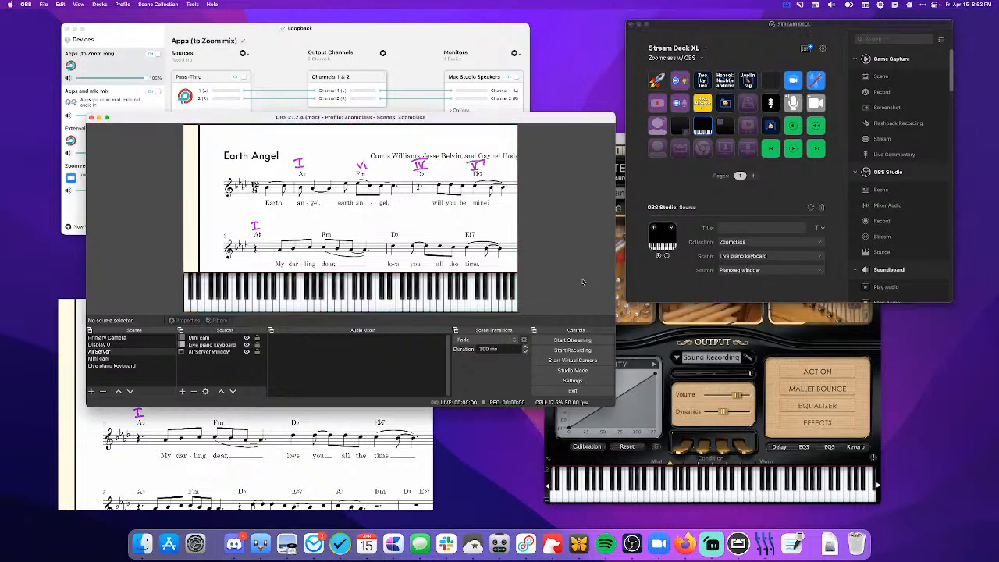
left_click(116, 380)
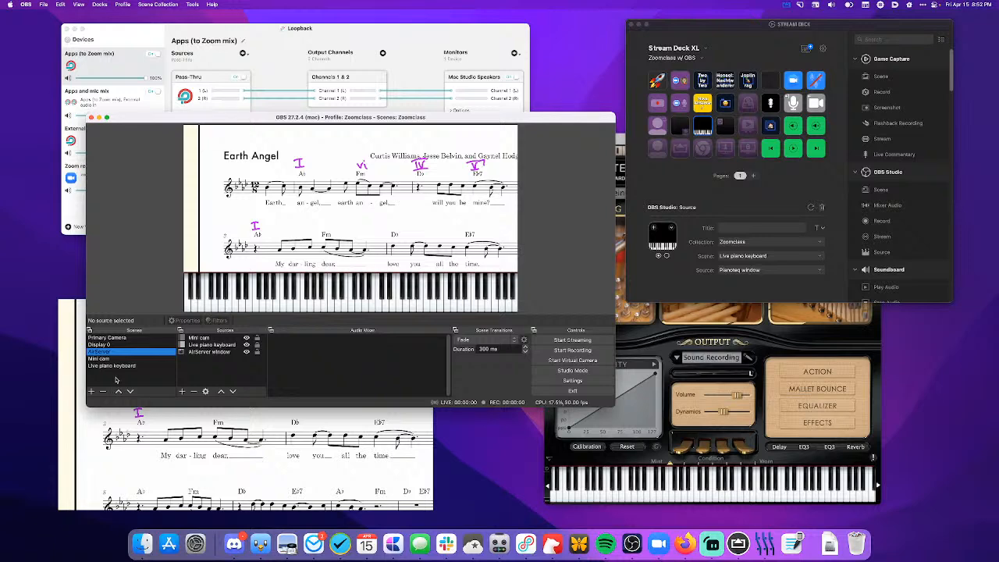
left_click(110, 339)
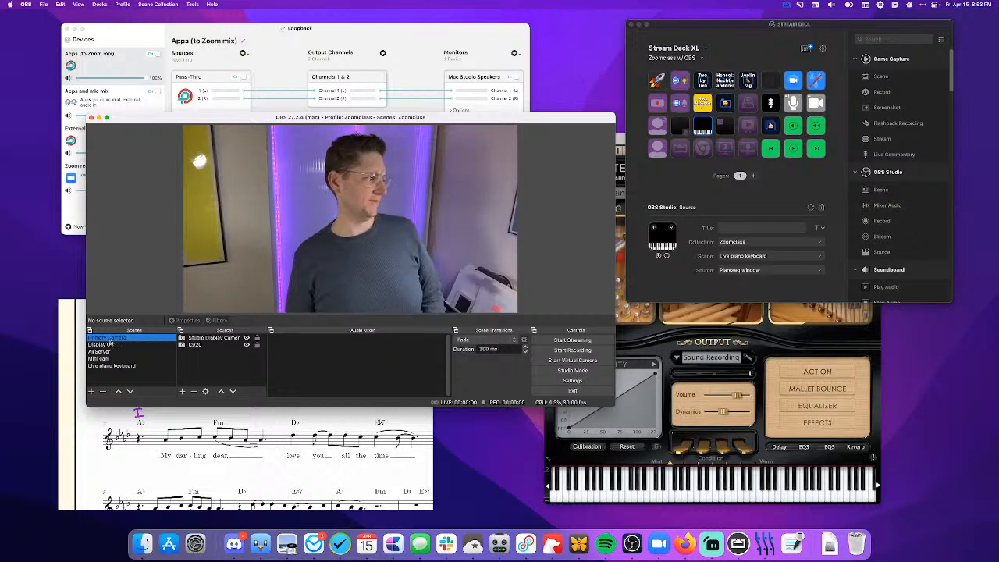
right_click(108, 342)
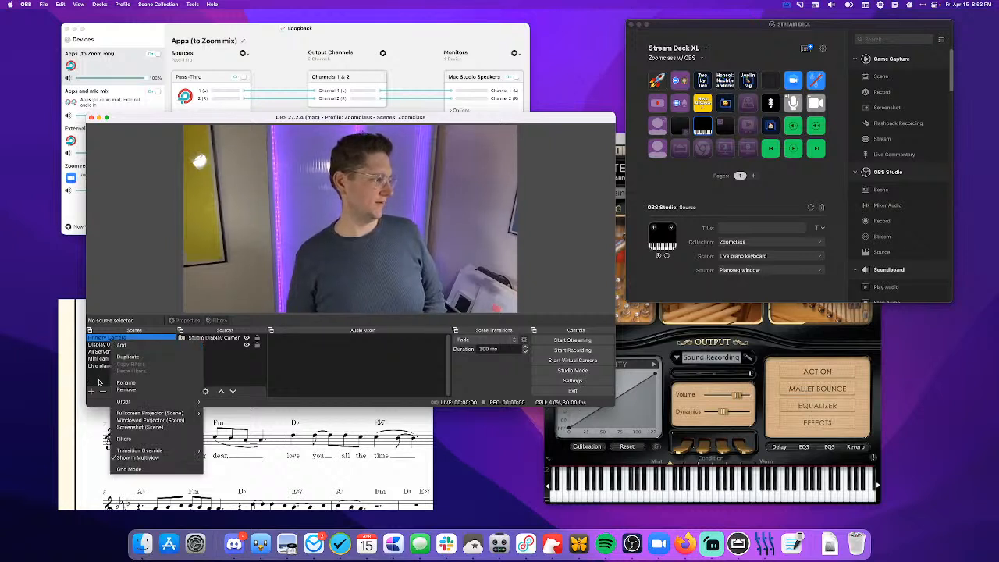
mouse_move(139, 399)
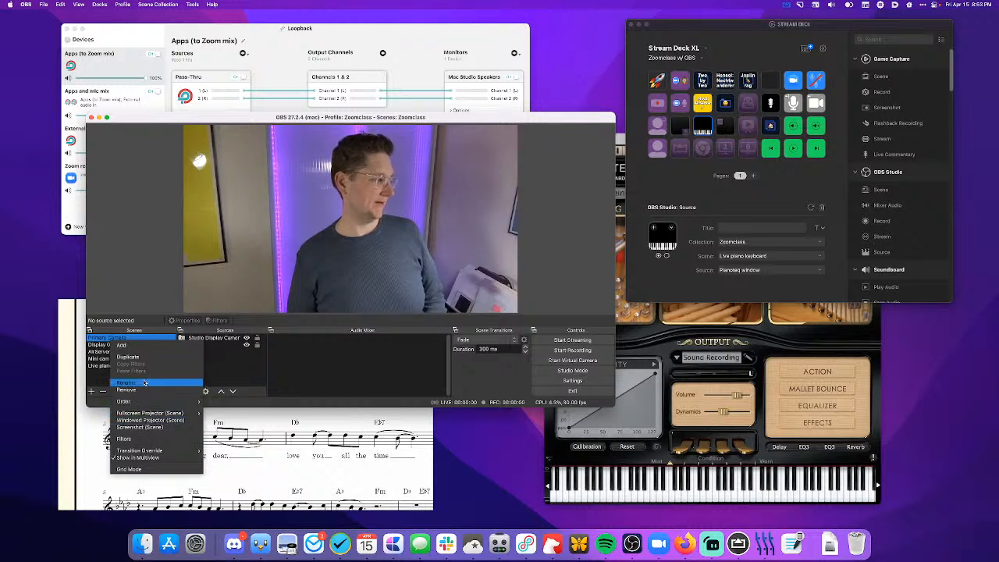
left_click(127, 383)
type("Camera Sele")
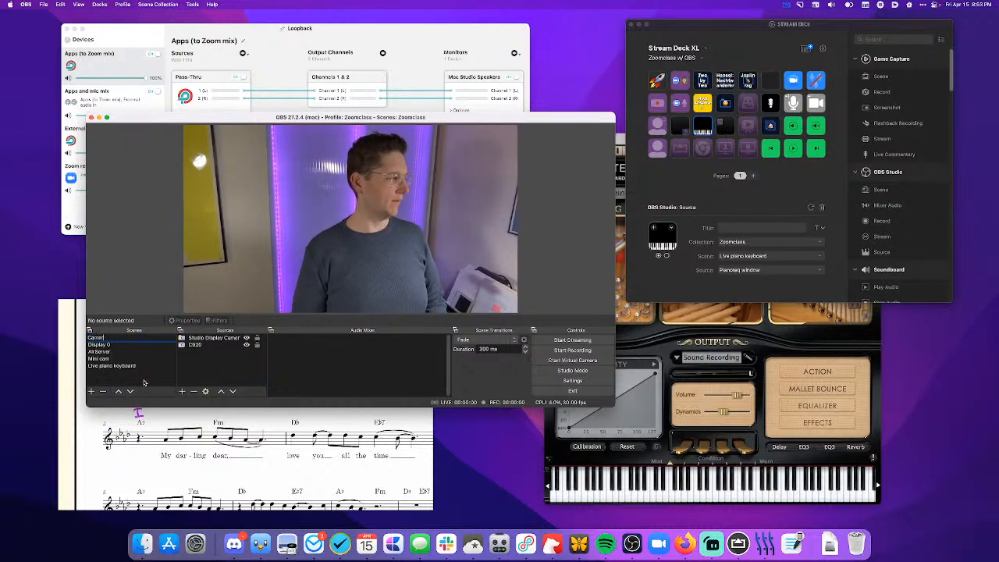
type("ction")
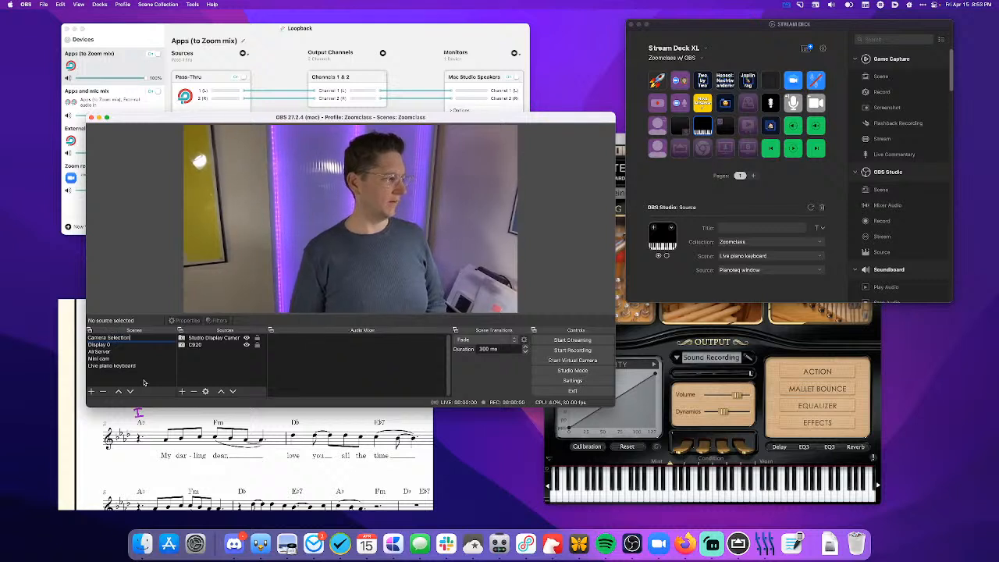
key("Return")
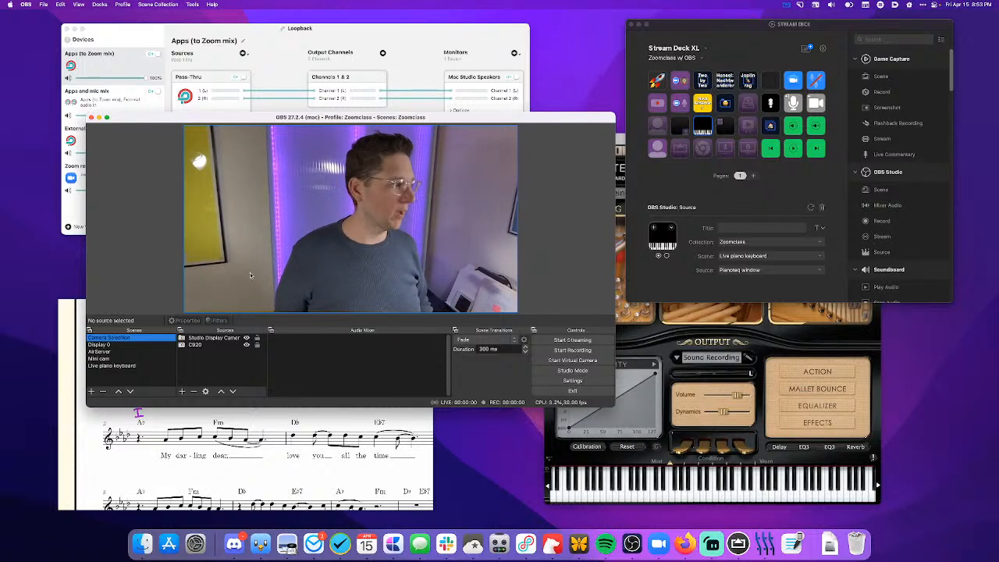
- Check the Stream Deck camera key's scene and source assignment, and create a new OBS scene named Primary Camera
left_click(659, 125)
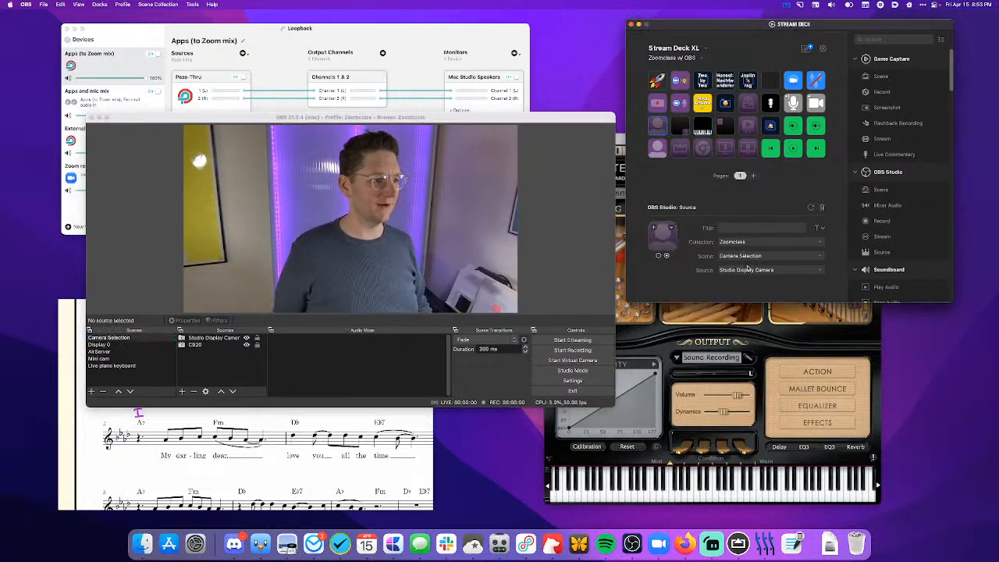
left_click(109, 381)
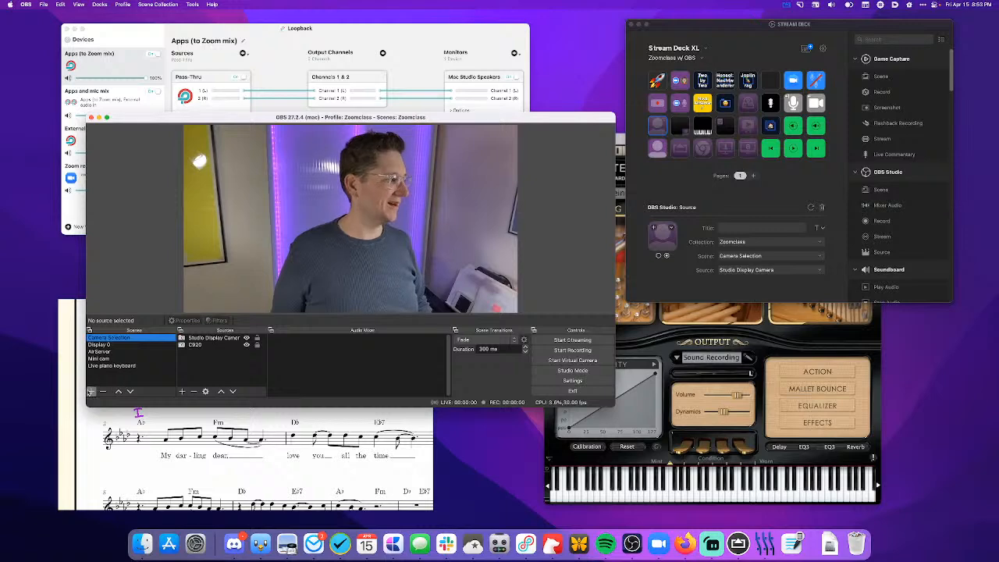
left_click(90, 391)
type("Piimary Camera")
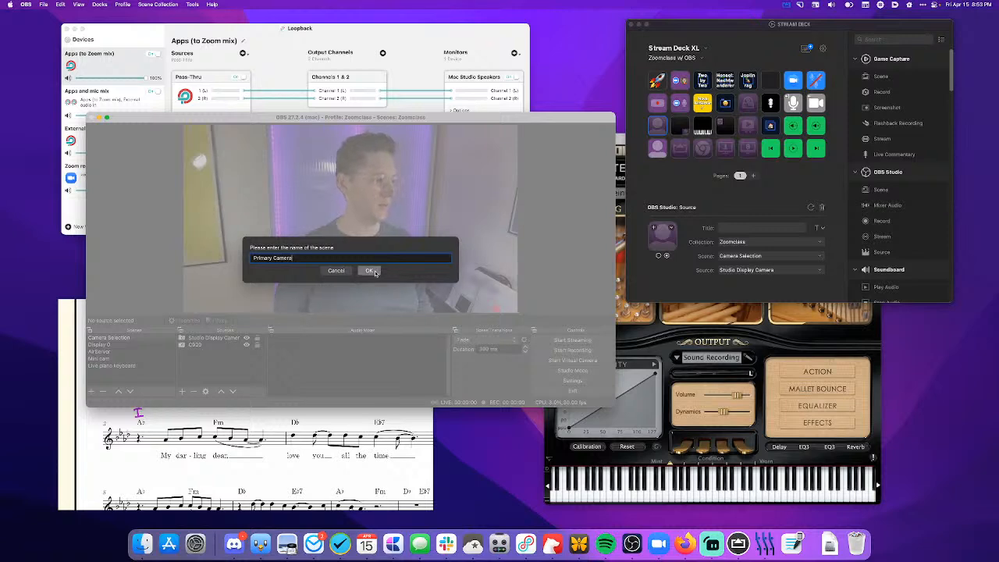
left_click(374, 271)
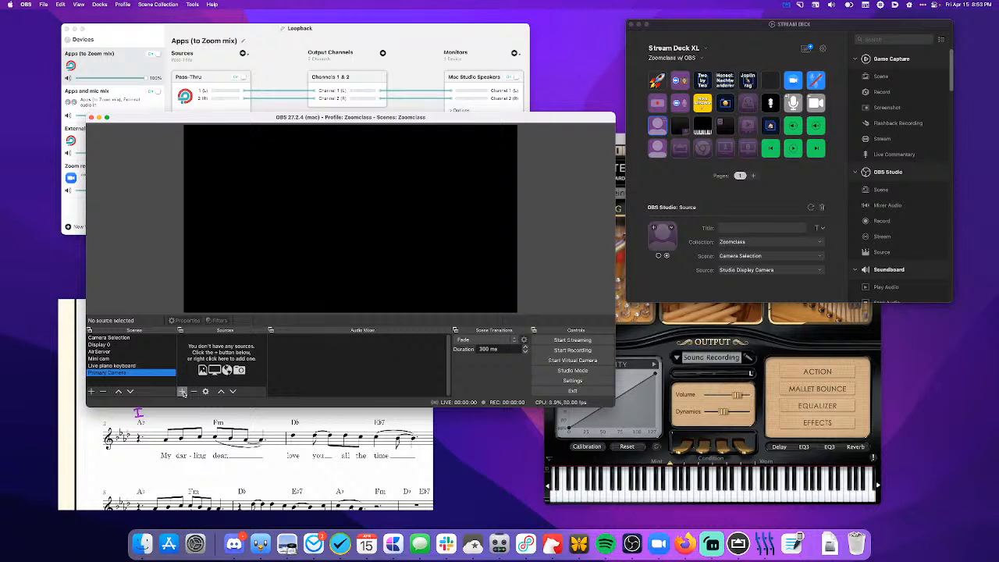
- Add the existing Camera Selection scene to the Primary Camera scene, with the existing Live piano keyboard scene layered above it
left_click(182, 391)
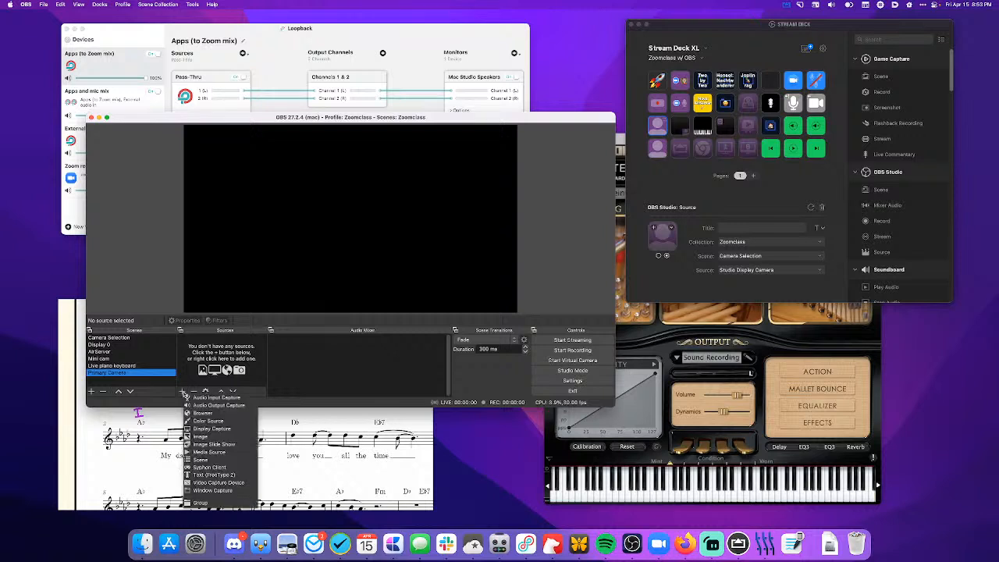
left_click(205, 460)
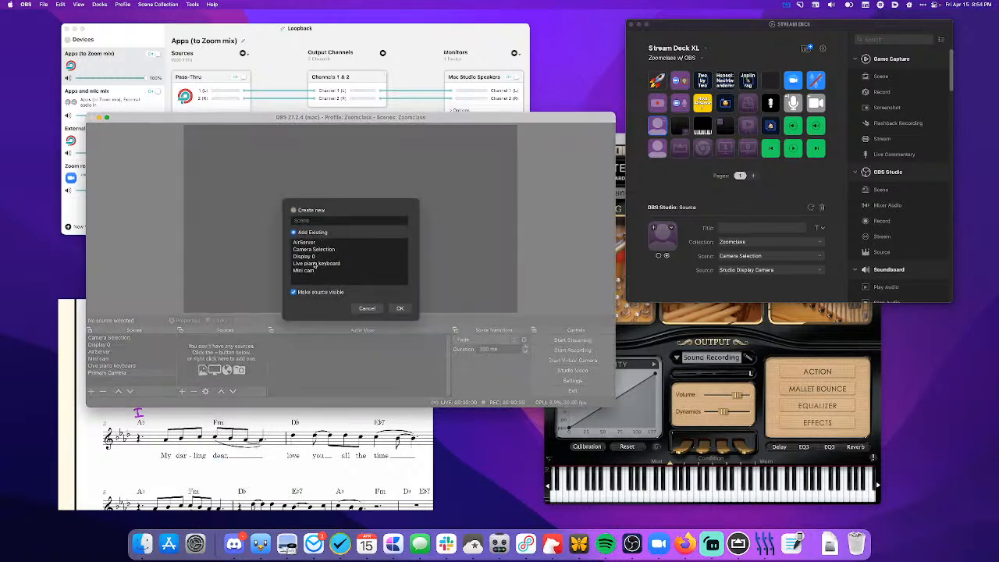
left_click(313, 250)
left_click(399, 308)
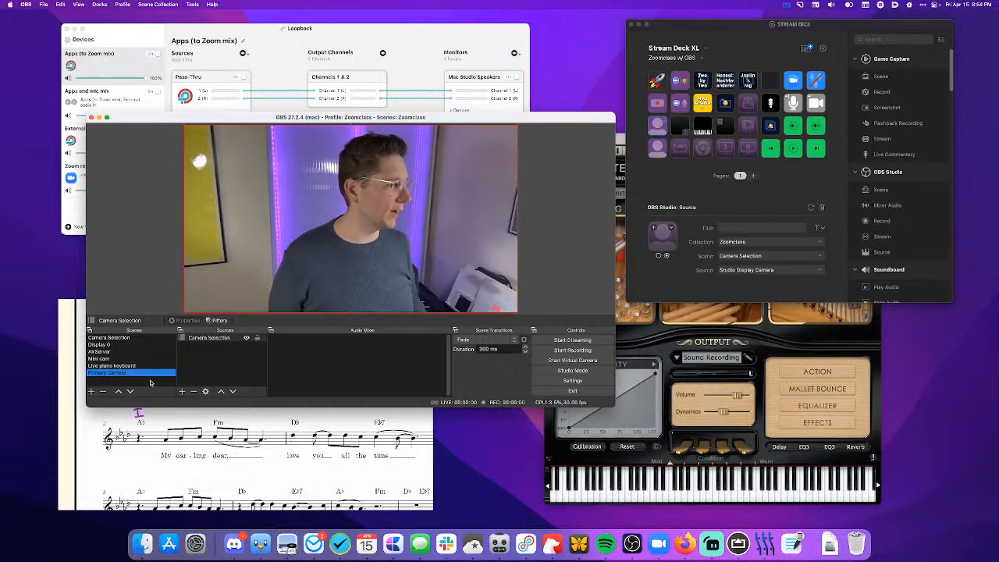
left_click(182, 391)
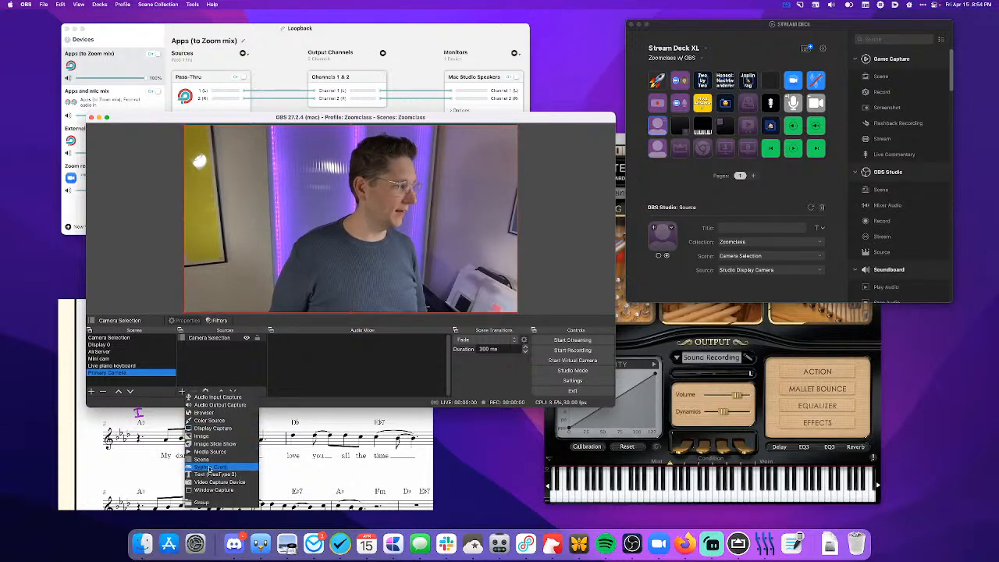
left_click(210, 460)
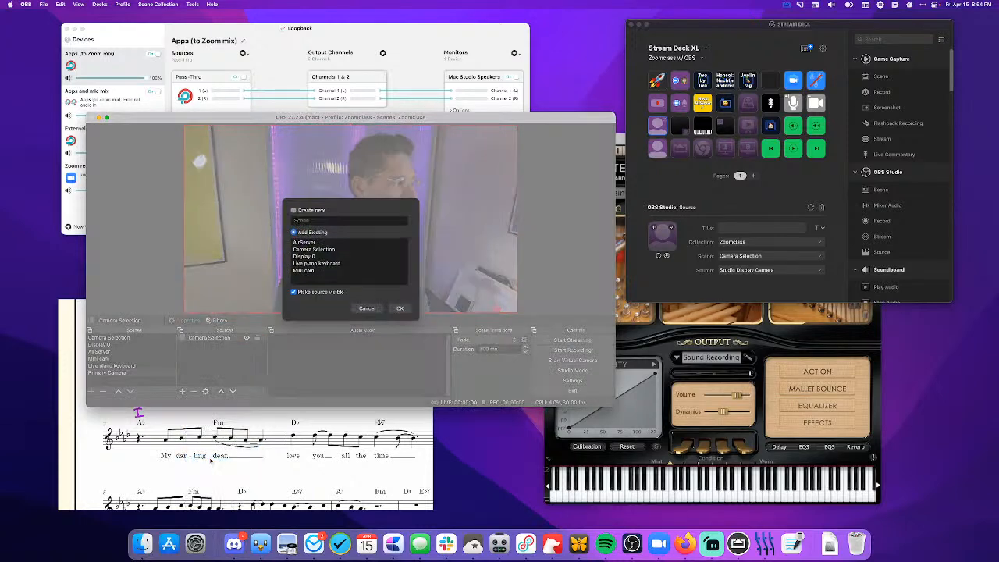
left_click(400, 308)
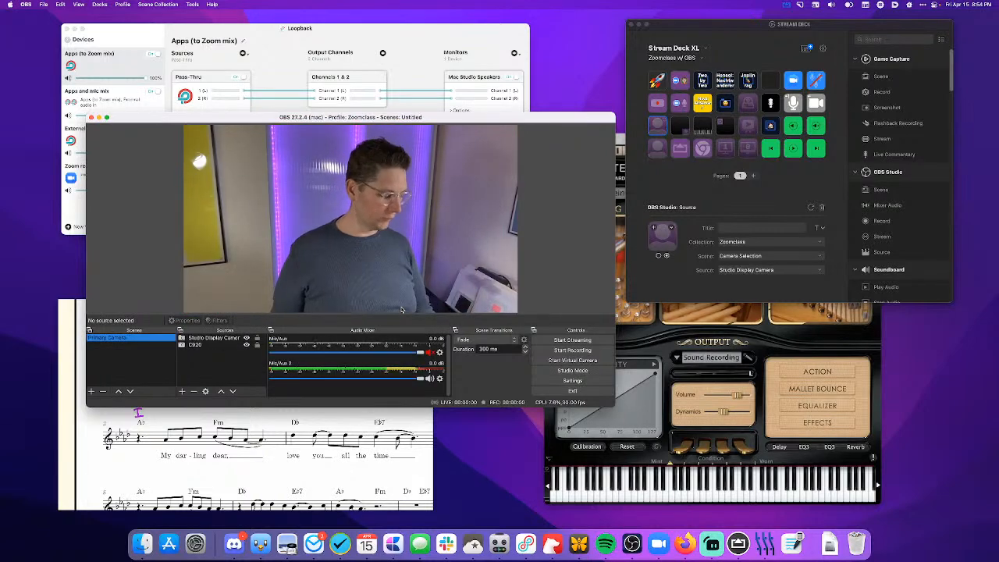
- In Stream Deck, set the AirPlay-icon scene key to the AirServer scene in the Zoomclass collection
left_click(680, 148)
left_click(744, 243)
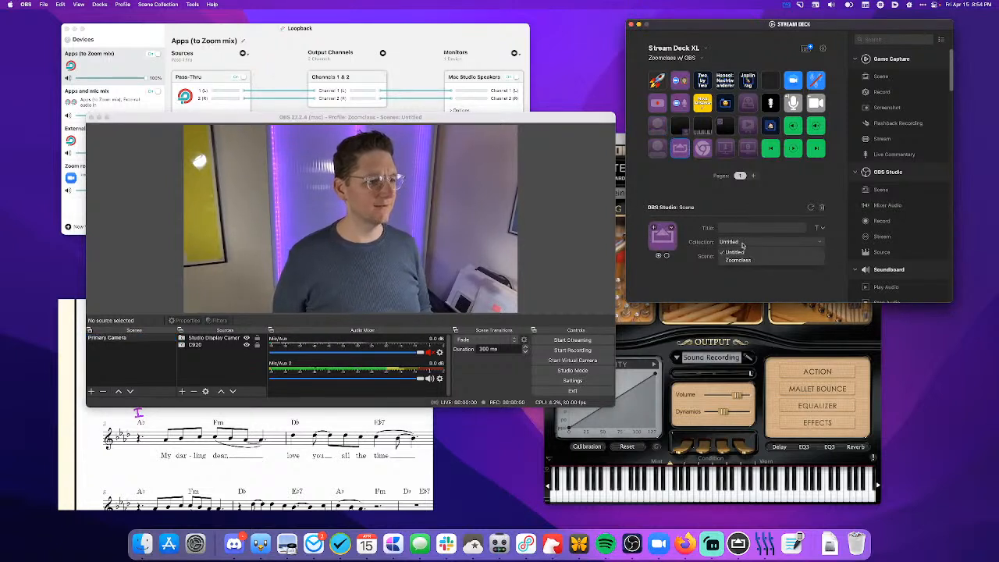
left_click(746, 259)
left_click(750, 257)
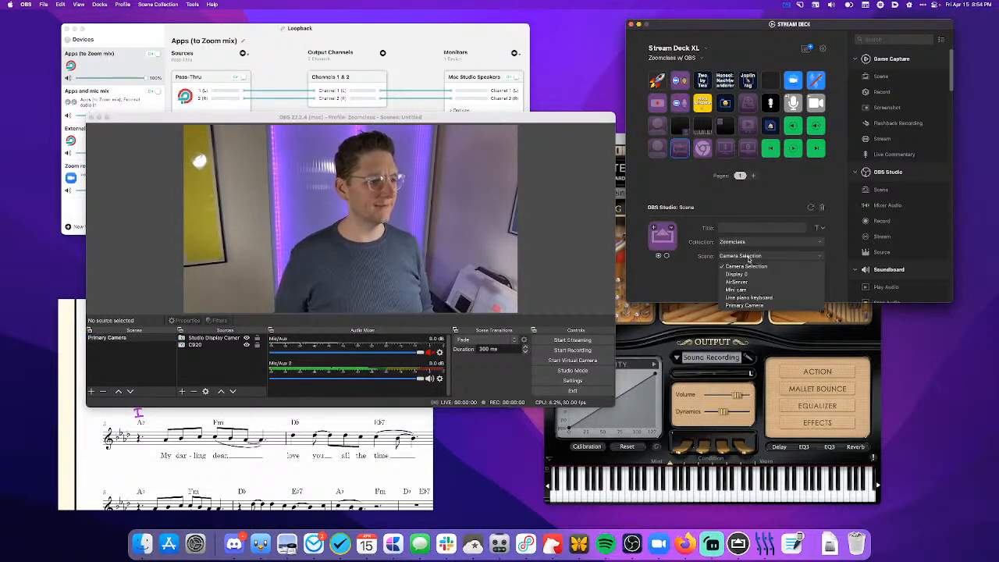
left_click(748, 282)
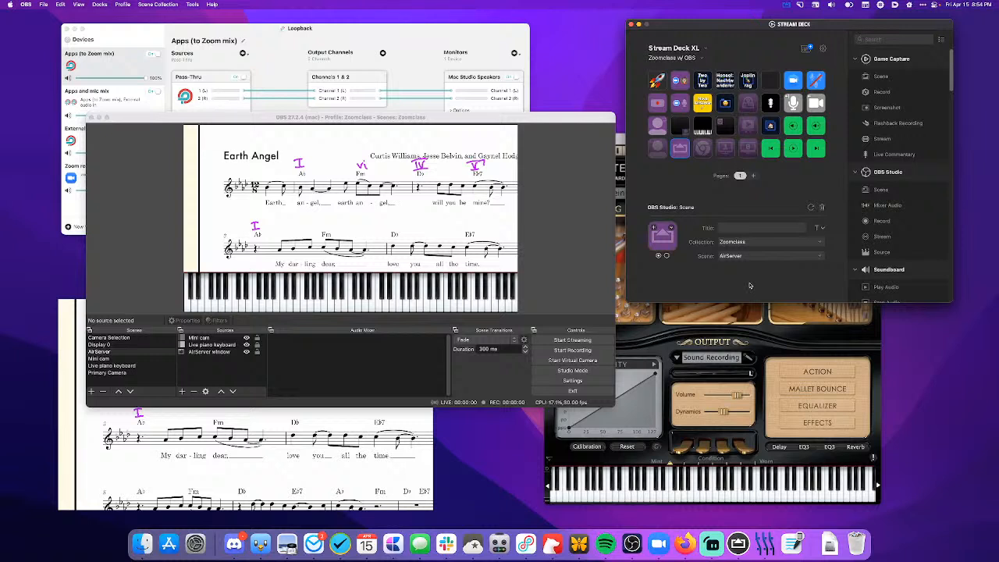
- Review the OBS assignments of the mini cam, Chrome and neighbouring camera-layout keys in Stream Deck
left_click(681, 130)
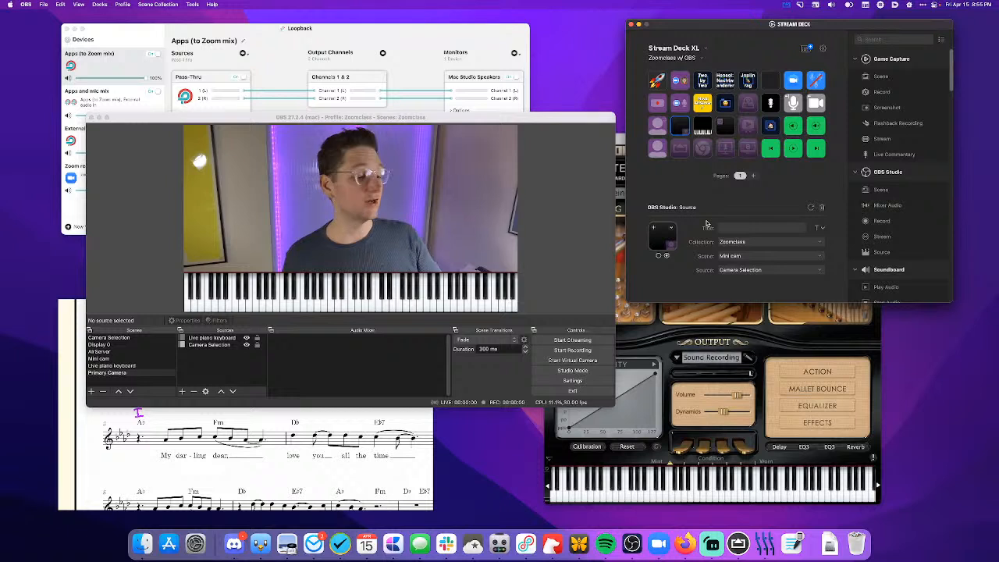
left_click(374, 433)
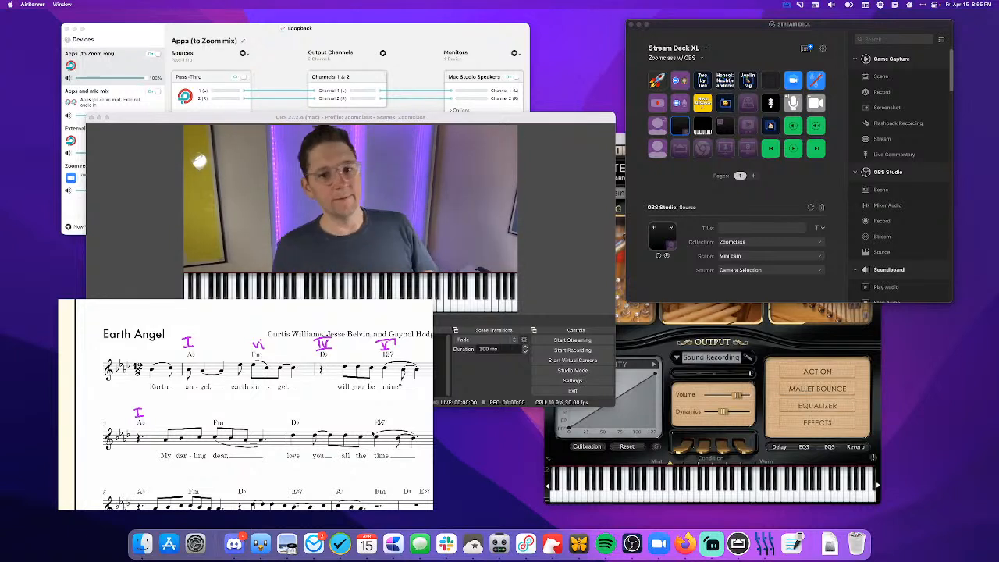
left_click(691, 174)
left_click(702, 147)
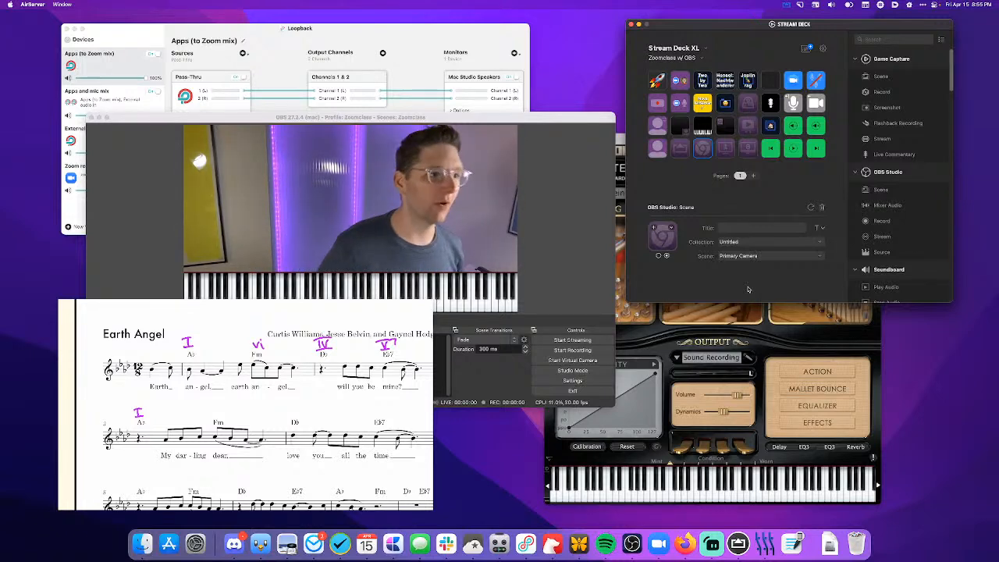
left_click(729, 126)
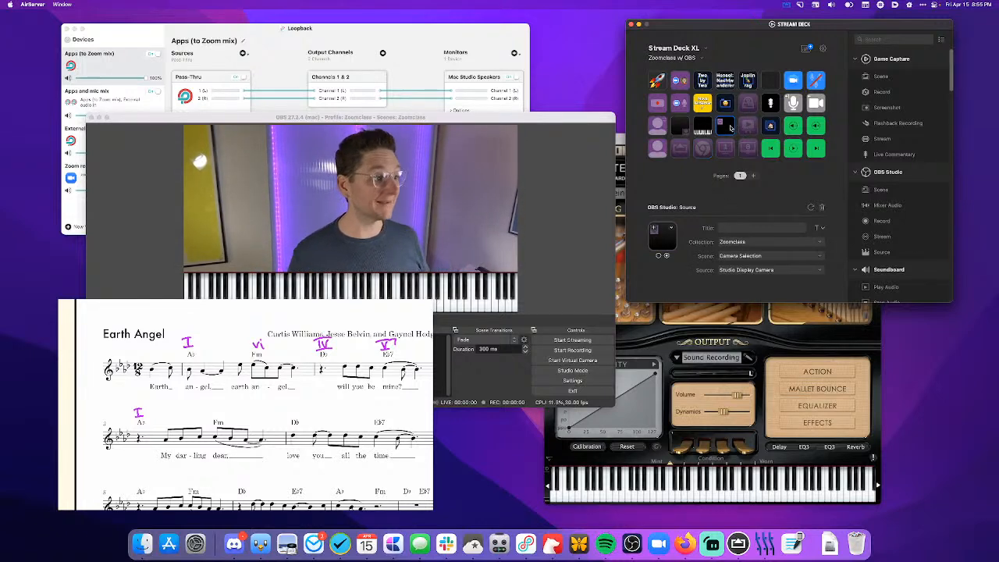
- Open Spotify on the main display with enlarged album art and a slightly wider sidebar
key("Return")
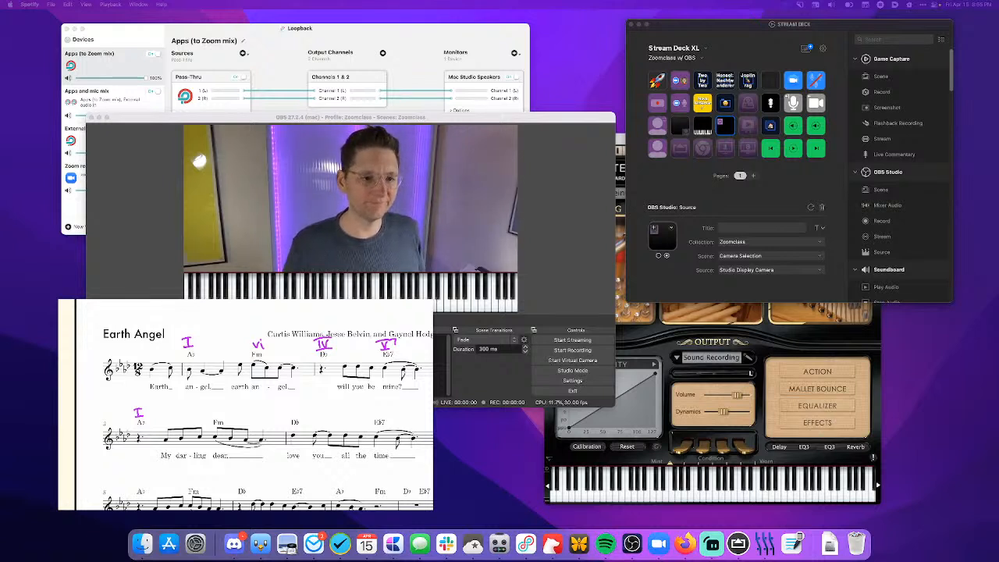
left_click_drag(998, 63, 609, 61)
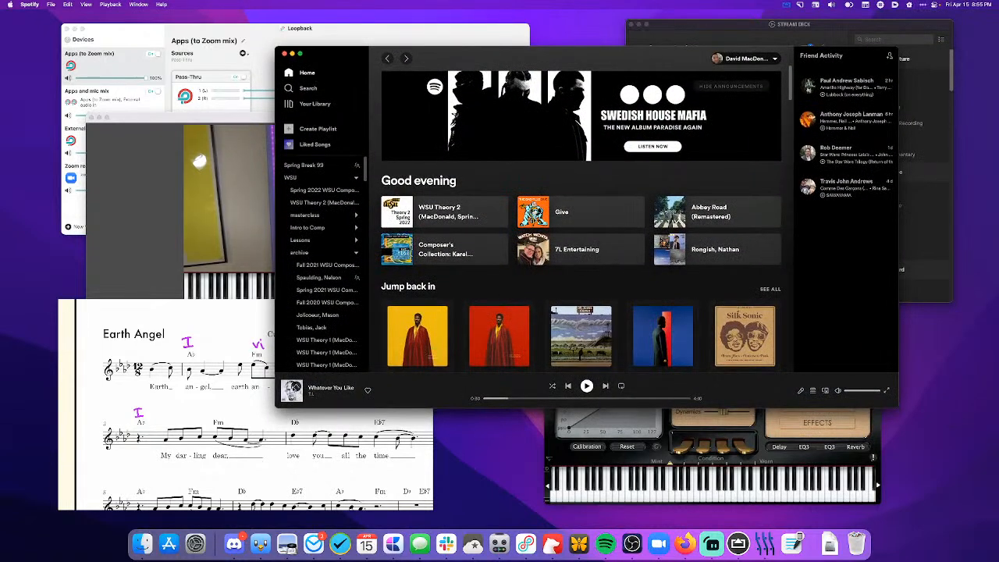
left_click(297, 385)
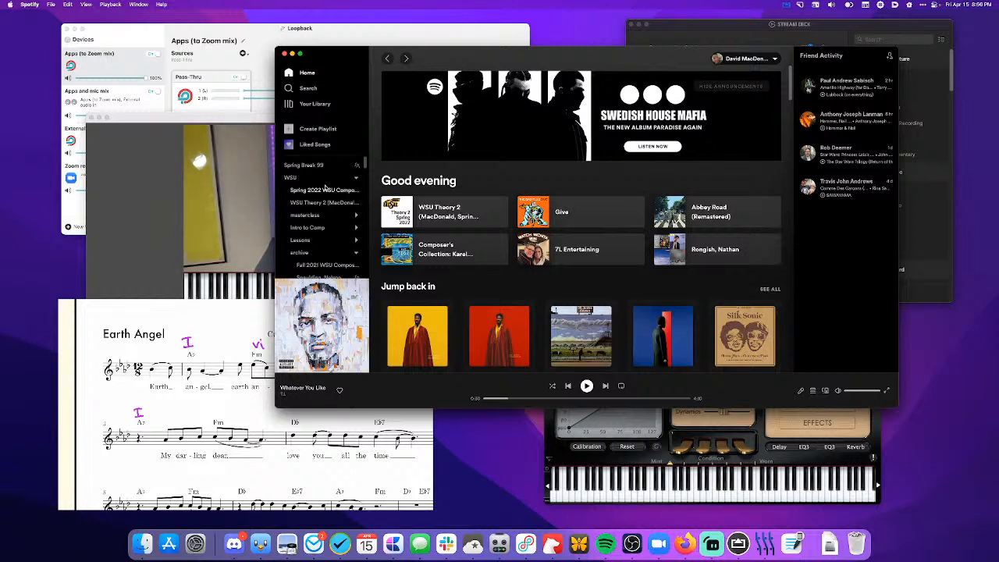
mouse_move(302, 55)
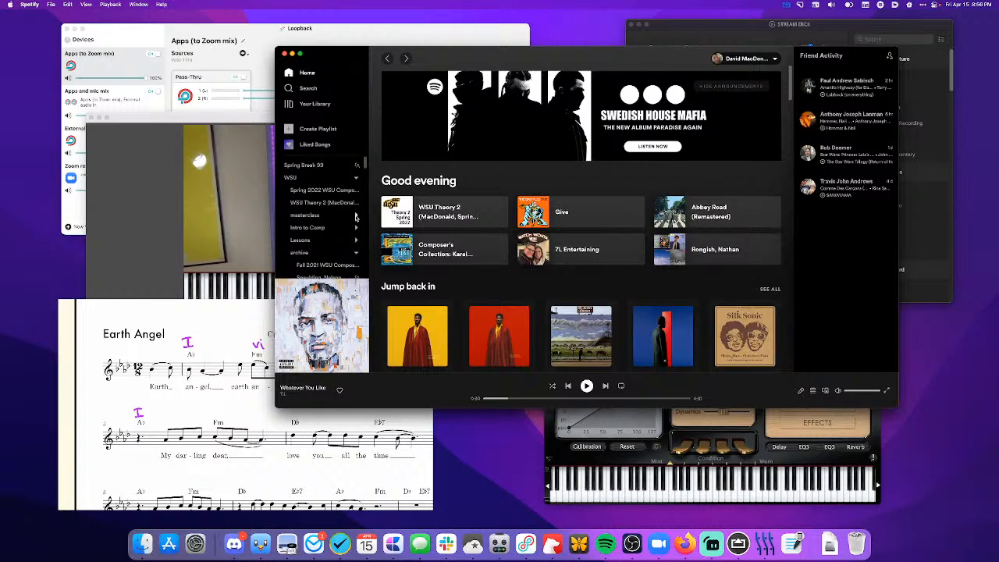
mouse_move(367, 191)
left_mouse_down()
mouse_move(420, 194)
mouse_move(375, 205)
left_mouse_up()
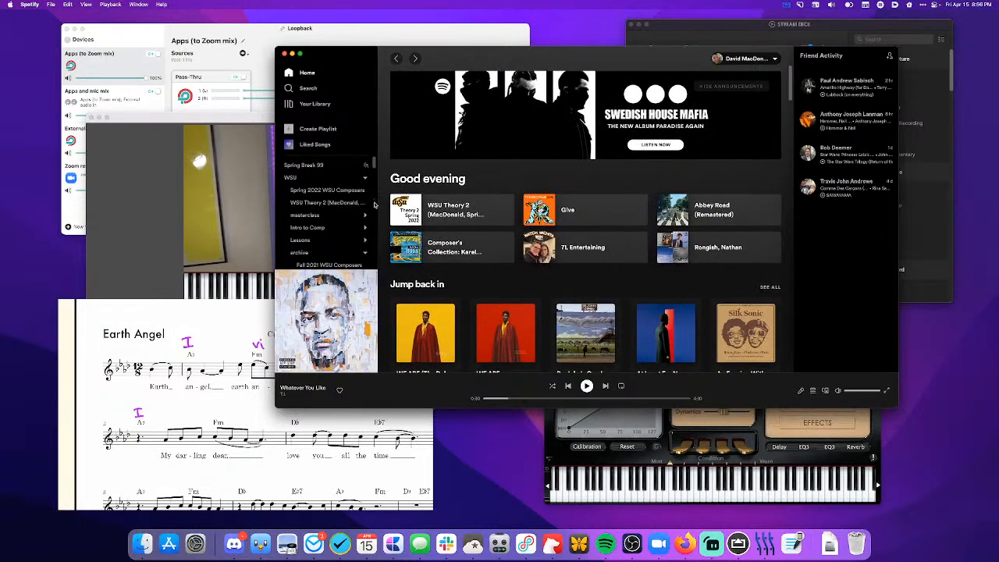
- Quit Spotify and relaunch it through the app launcher
key("super+h")
key("alt+space")
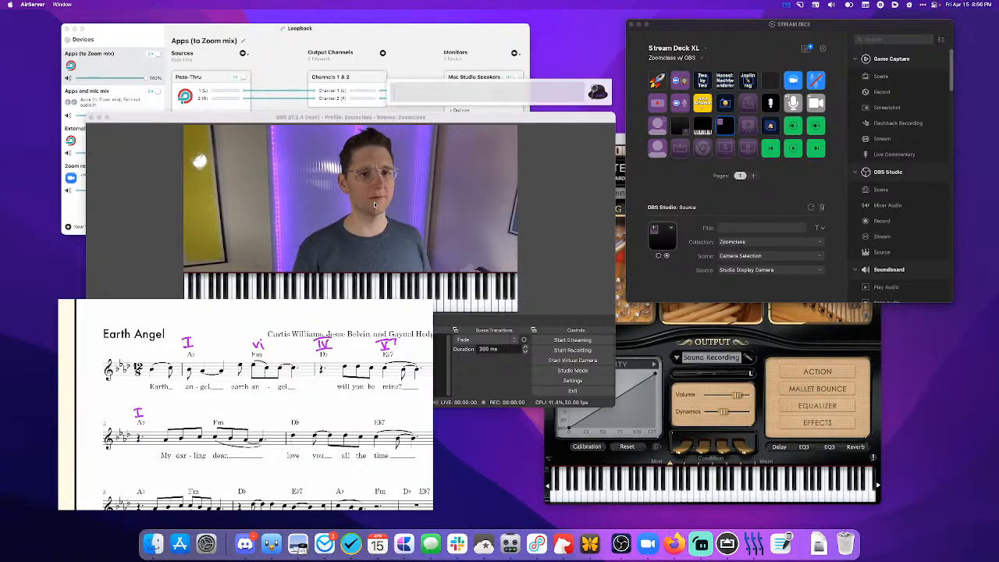
type("sp")
key("Return")
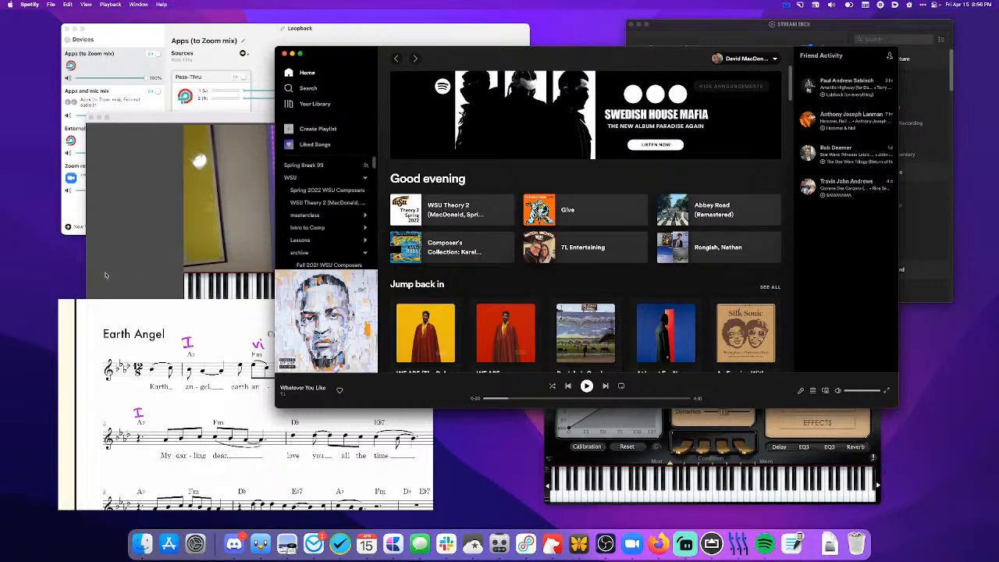
- In OBS, create a new scene named "Spotify album art"
left_click(124, 262)
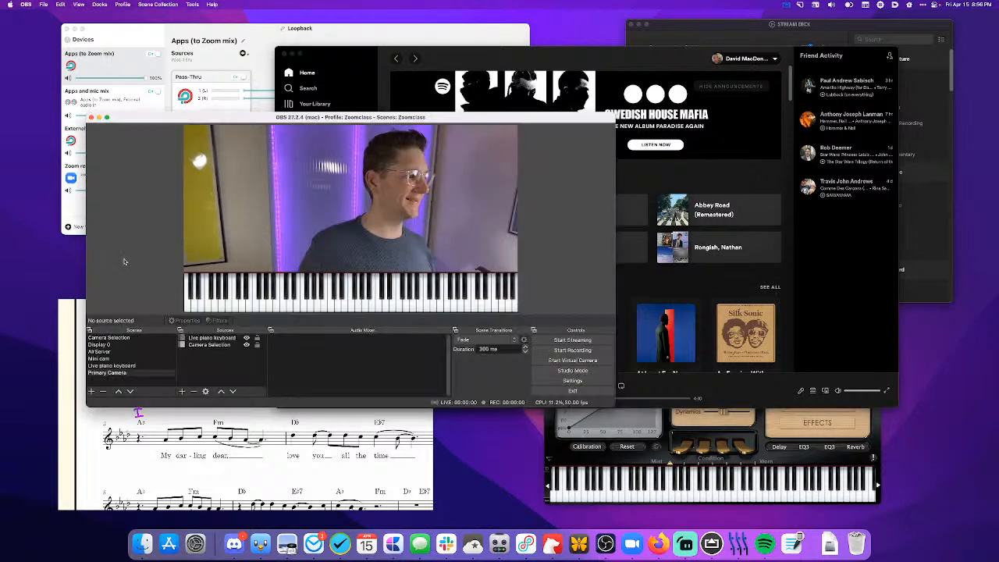
left_click(91, 392)
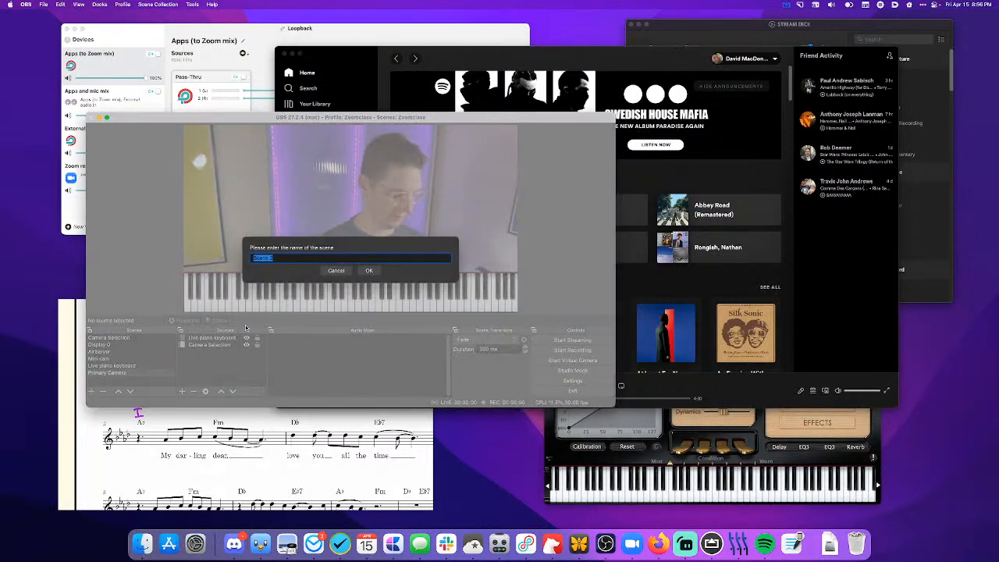
type("Spotify")
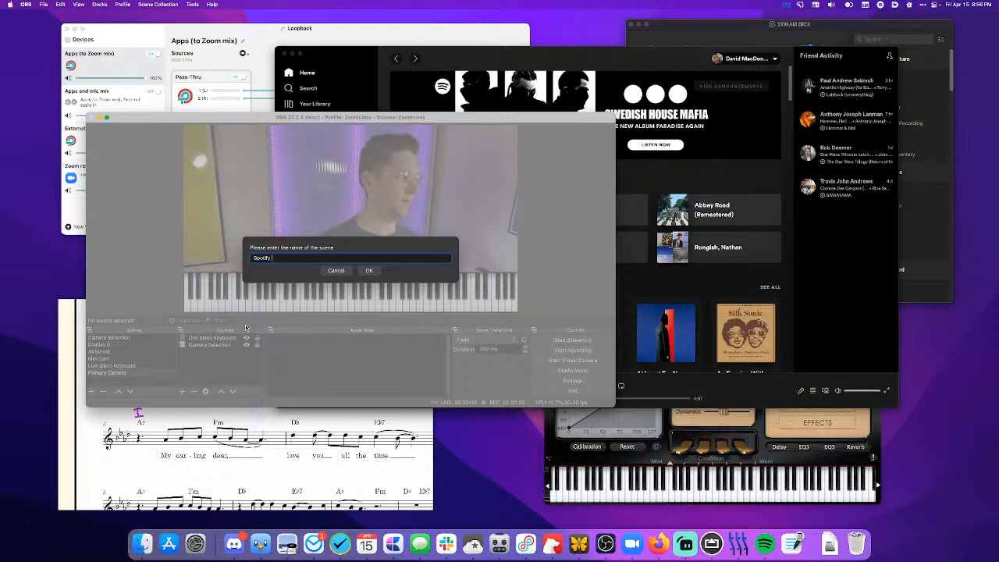
type(" slbum art")
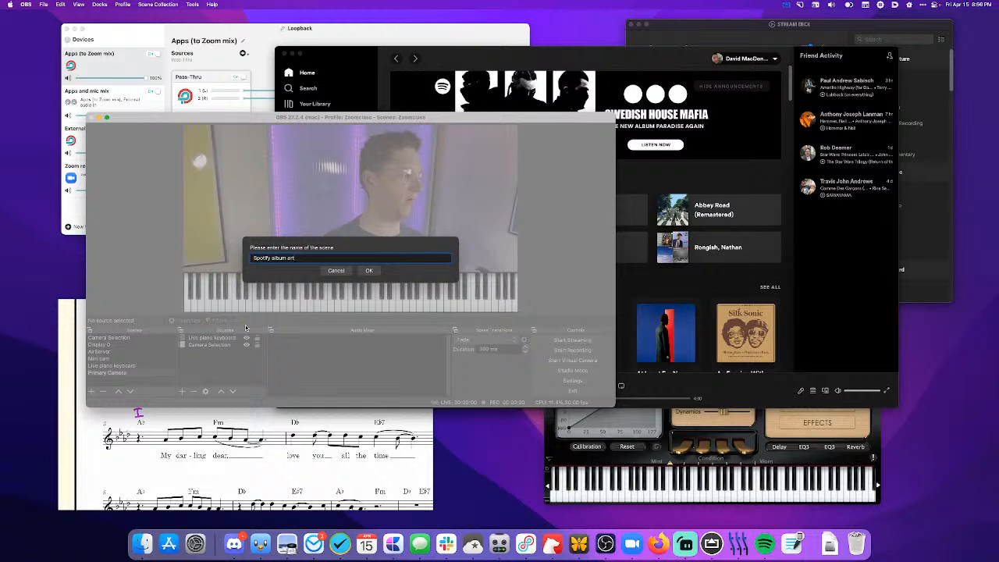
left_click(369, 270)
- Add a window capture source named "Spotify window" to the Spotify album art scene, capturing the [Spotify] Spotify Premium window
left_click(182, 390)
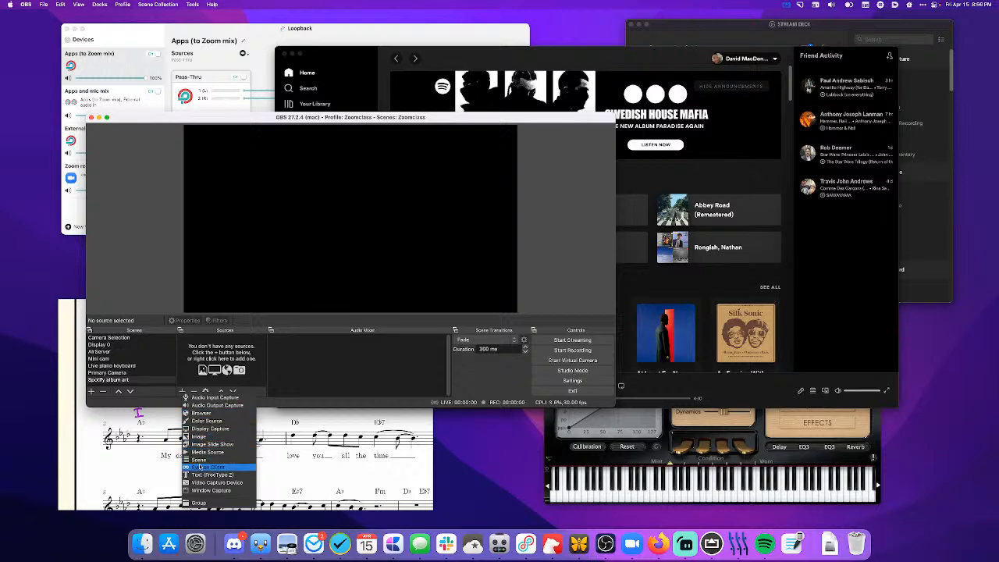
left_click(202, 490)
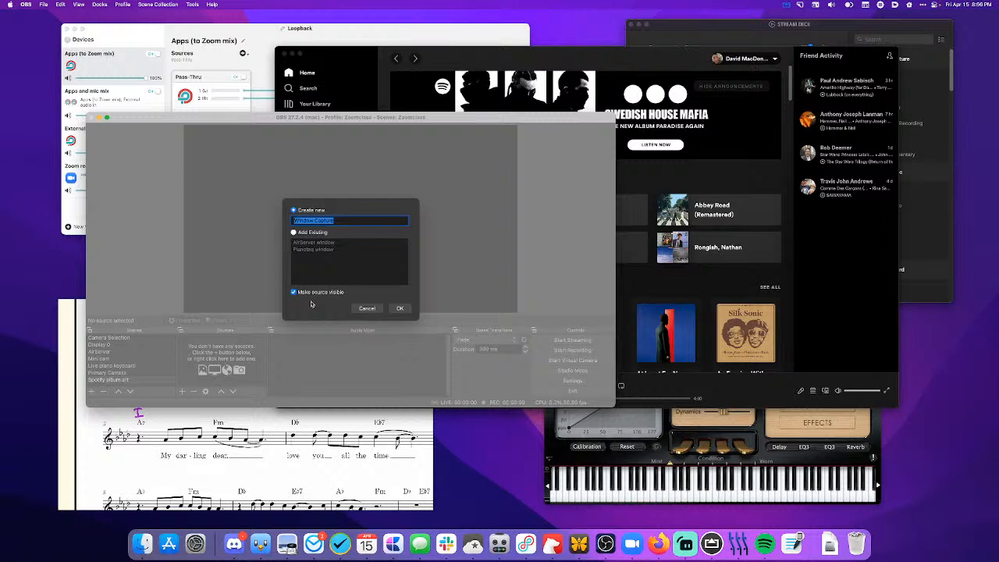
type("Spotify window")
left_click(398, 309)
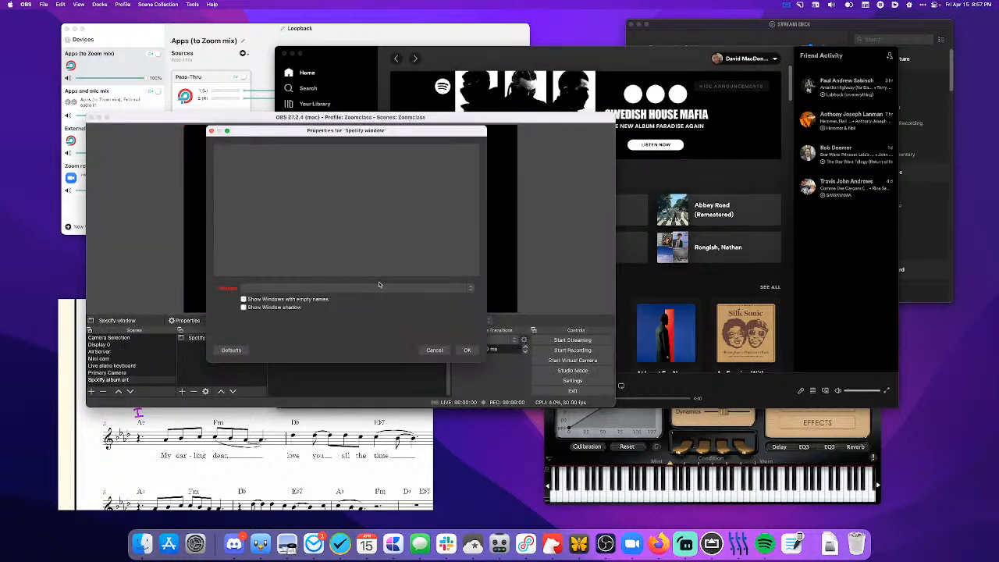
left_click(380, 288)
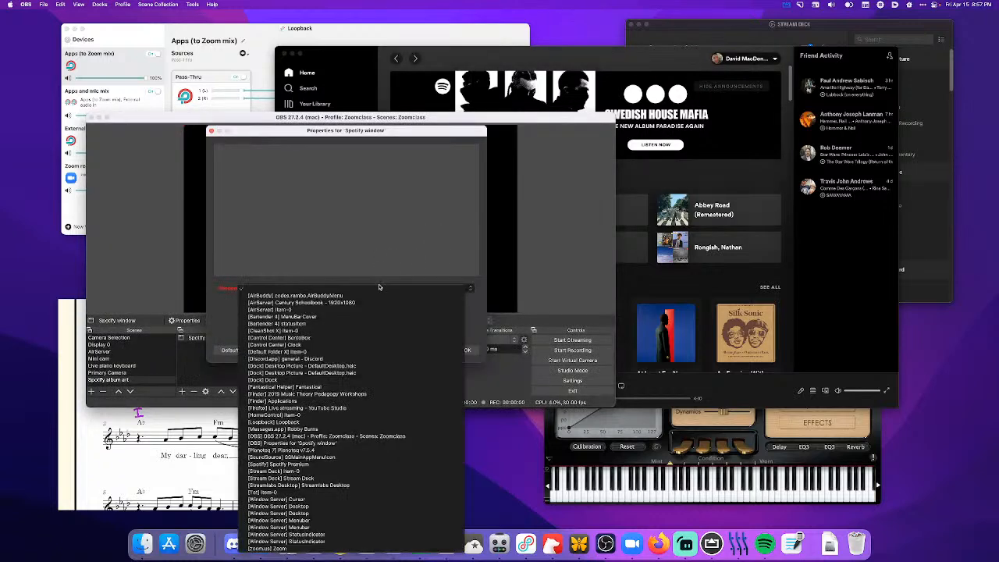
left_click(350, 465)
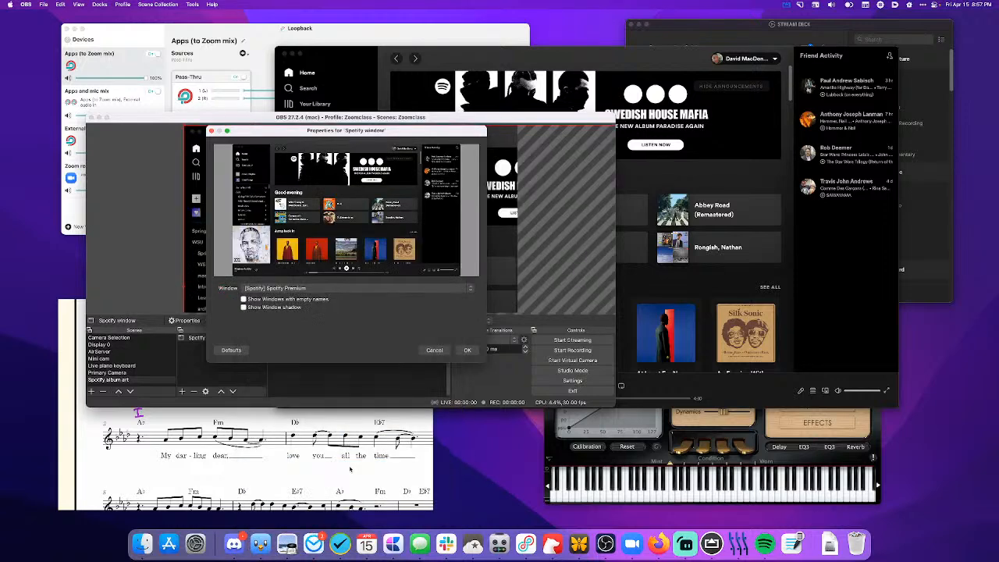
left_click(552, 59)
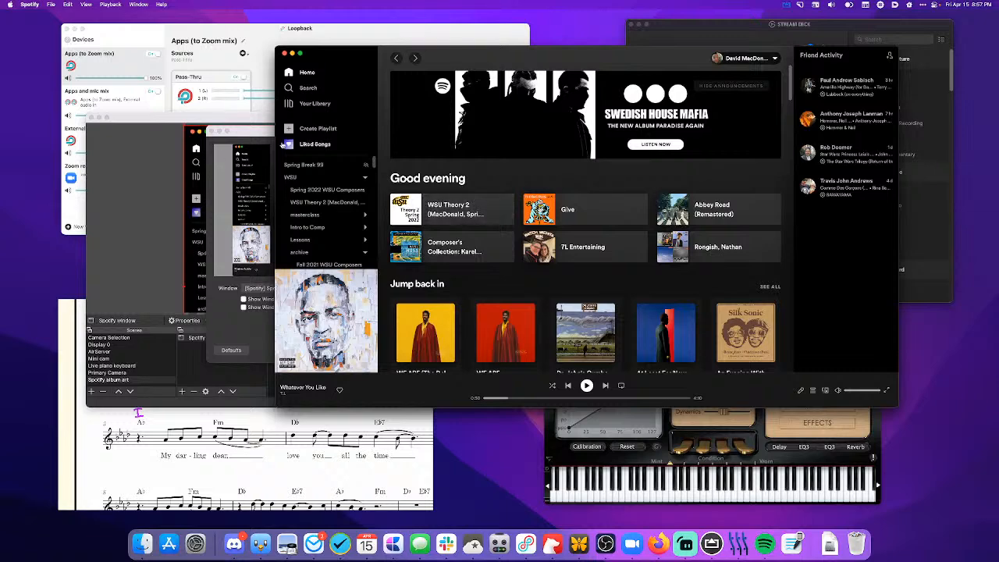
left_click(217, 316)
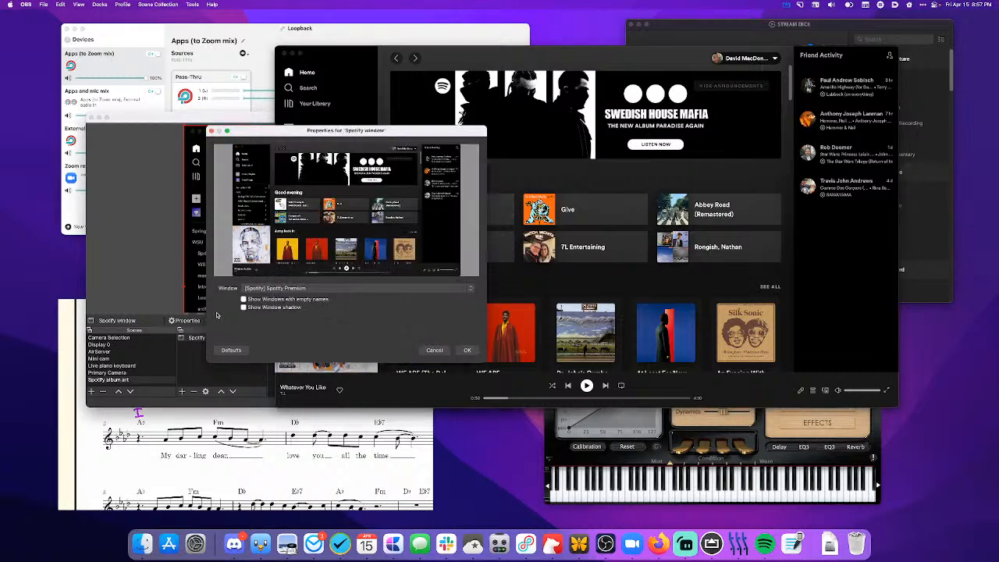
left_click(466, 350)
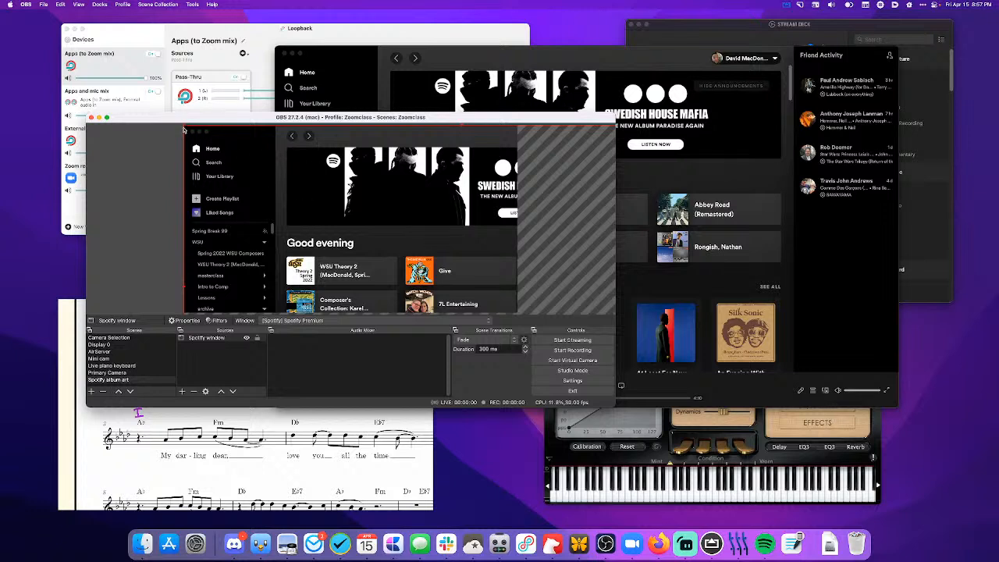
- Crop the Spotify window source from above down to the upper edge of the album art
left_click_drag(184, 125, 208, 213)
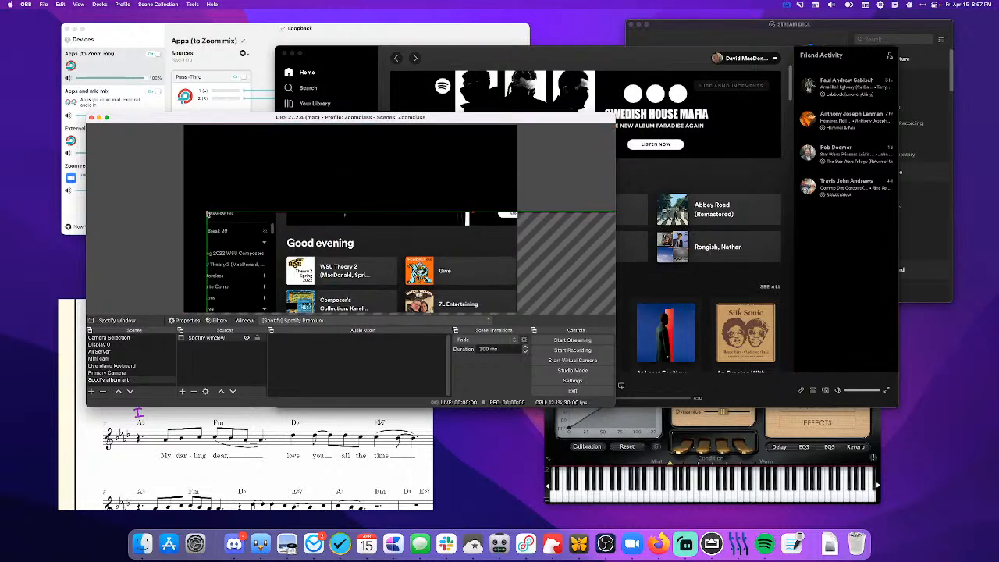
key("super+z")
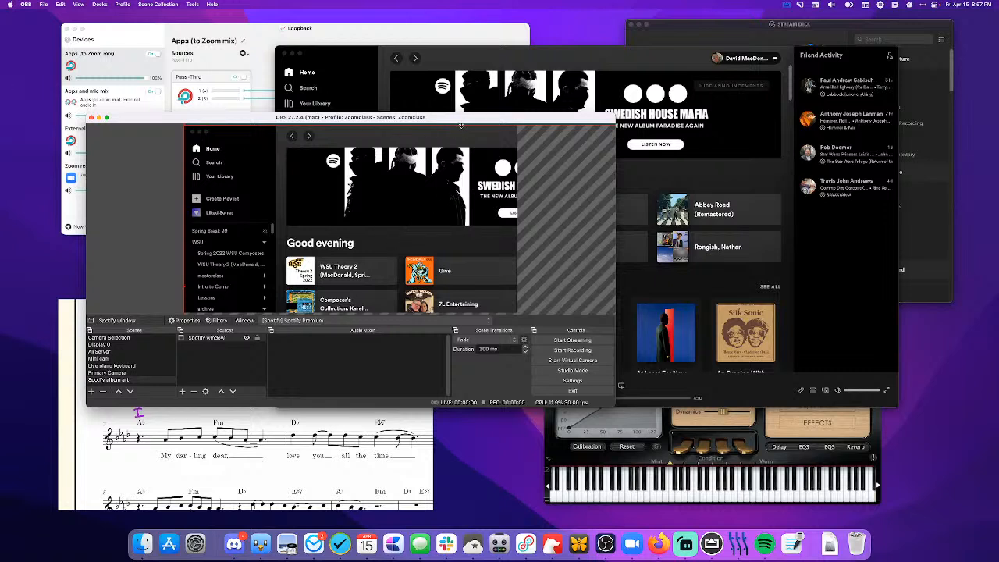
left_click_drag(461, 124, 455, 265)
left_click_drag(456, 305, 454, 208)
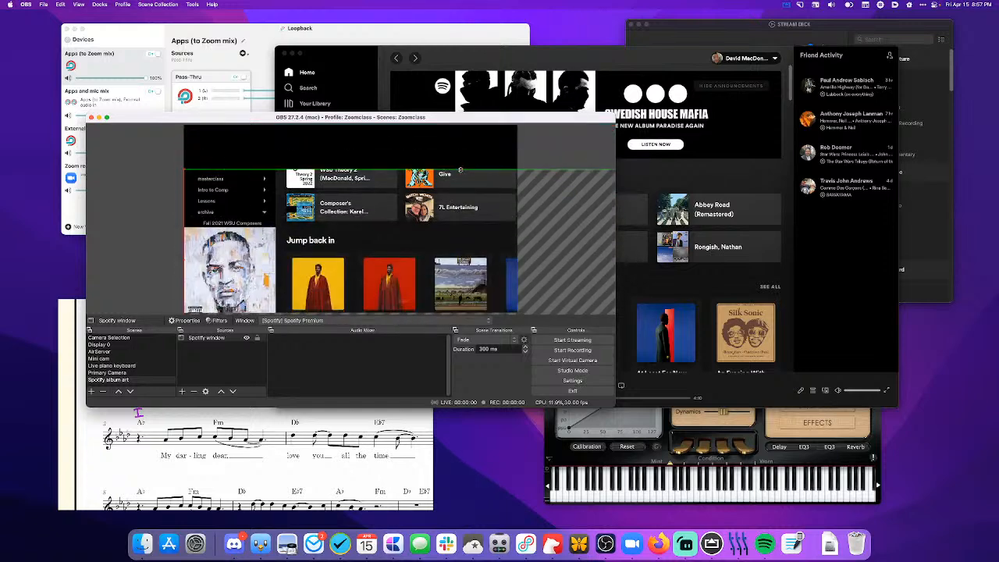
left_click_drag(460, 169, 458, 228)
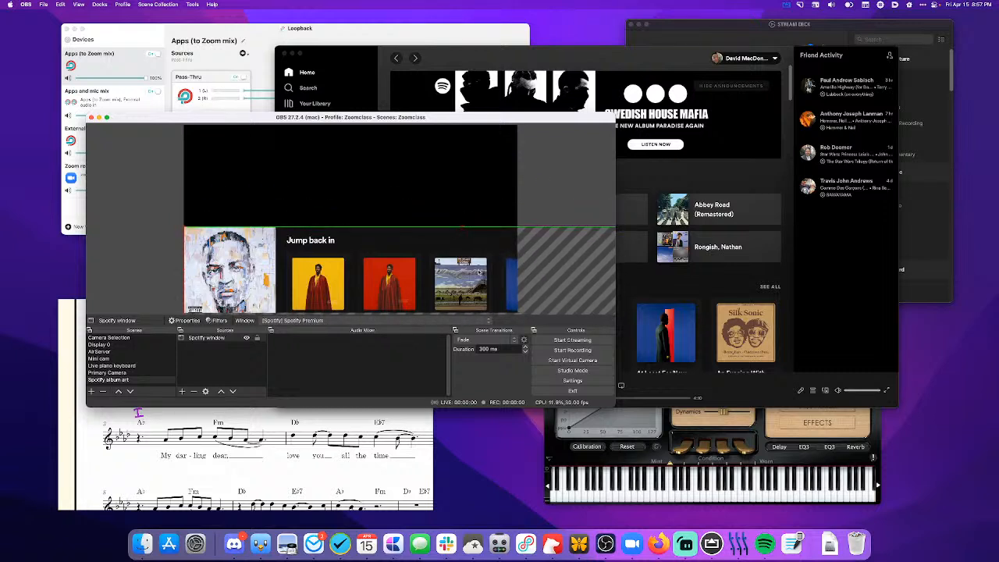
- Crop the Spotify window source's right side to the album art's width and place it in the canvas's upper-left corner
left_click_drag(490, 295, 255, 245)
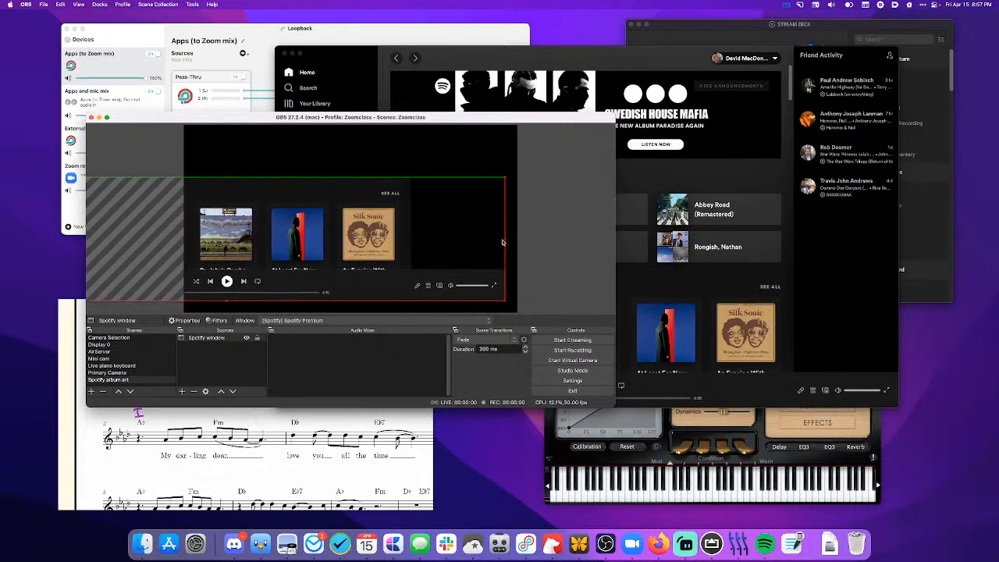
left_click_drag(506, 238, 205, 238)
left_click_drag(129, 231, 345, 217)
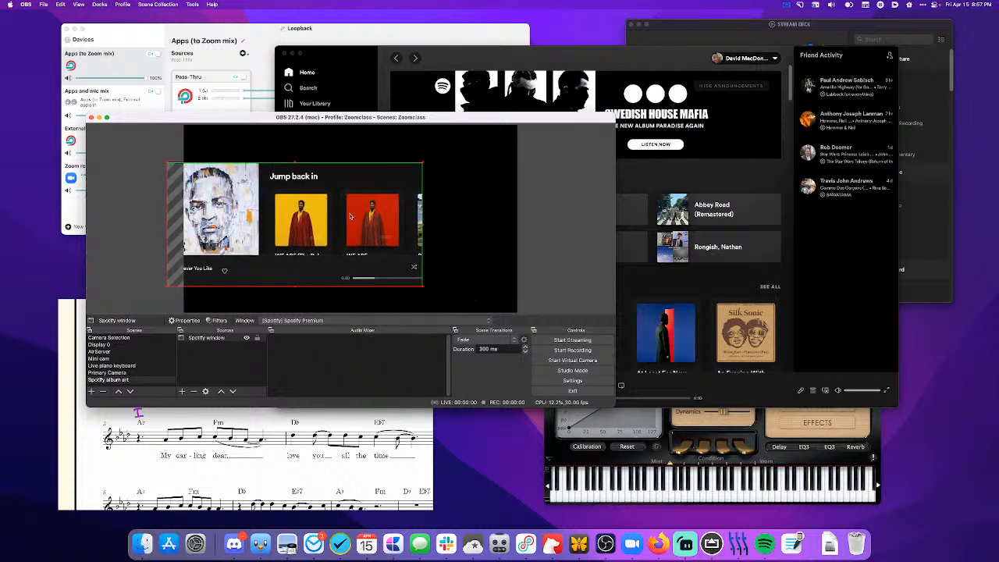
left_click_drag(421, 226, 221, 181)
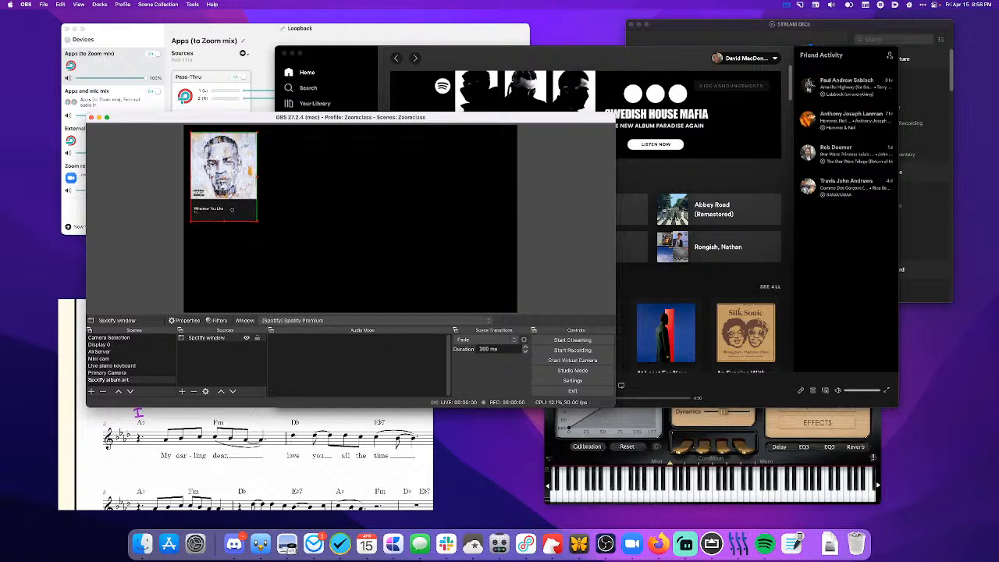
left_click(300, 213)
- Add the existing Spotify album art scene as a source in the Primary Camera scene
key("Up")
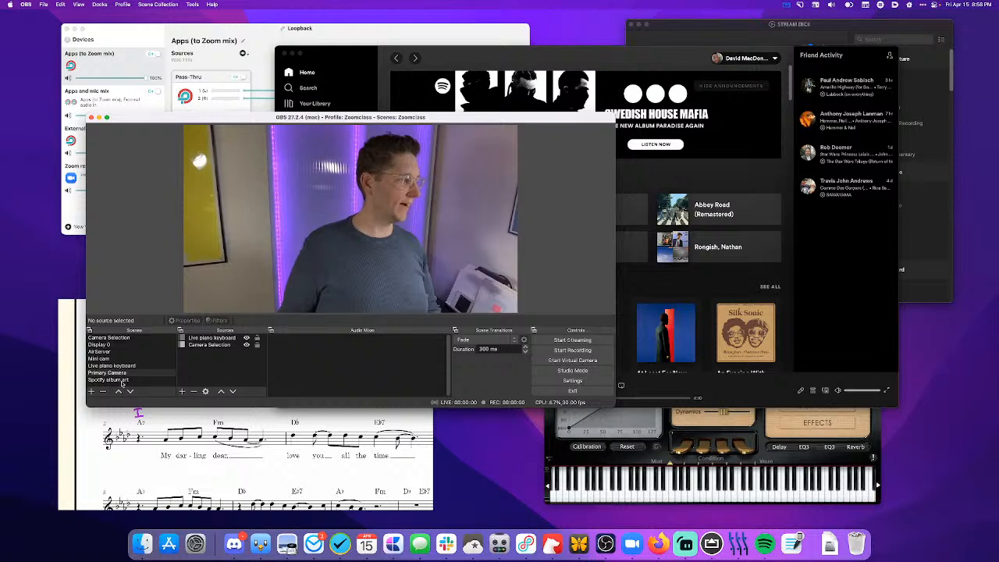
left_click(183, 392)
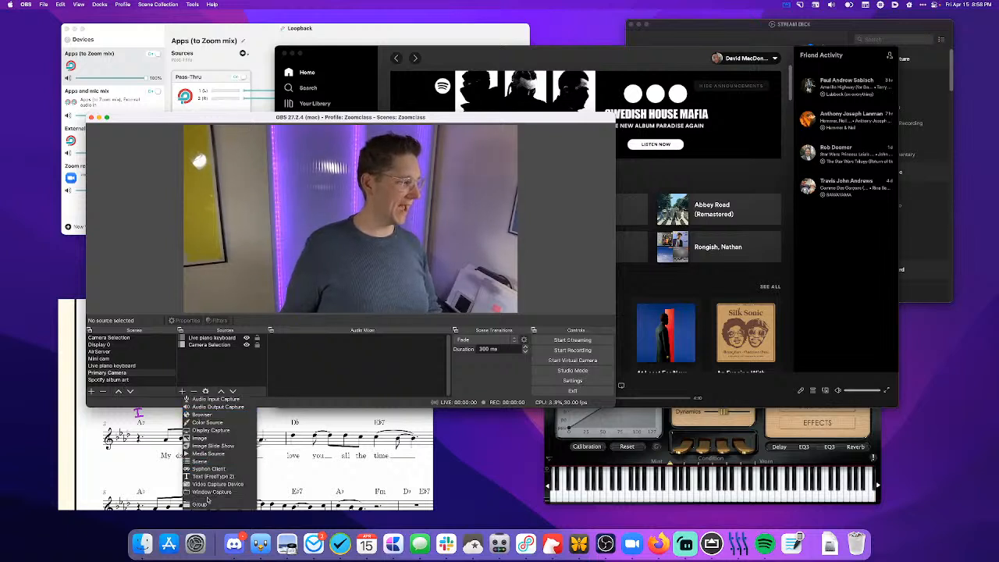
left_click(201, 463)
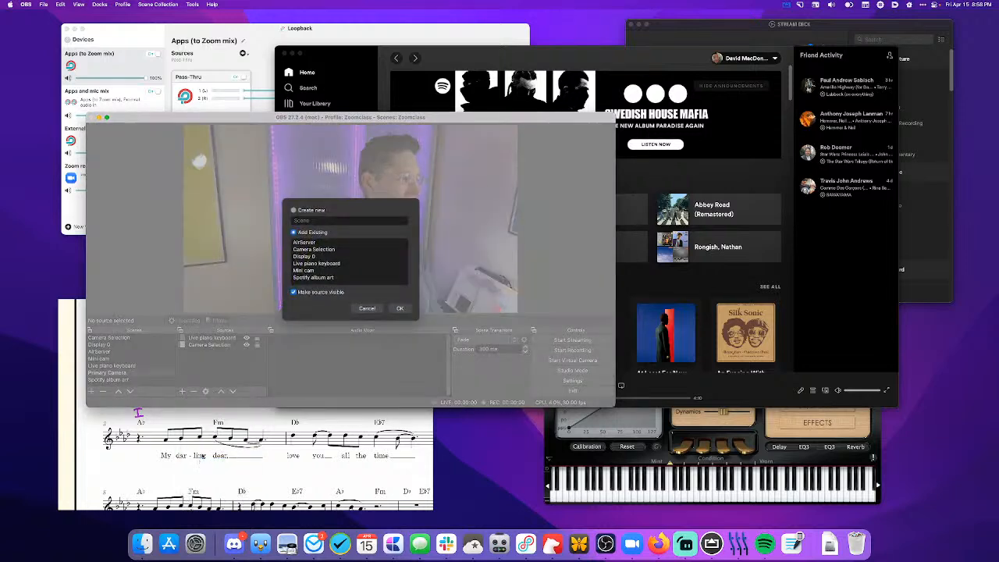
left_click(312, 271)
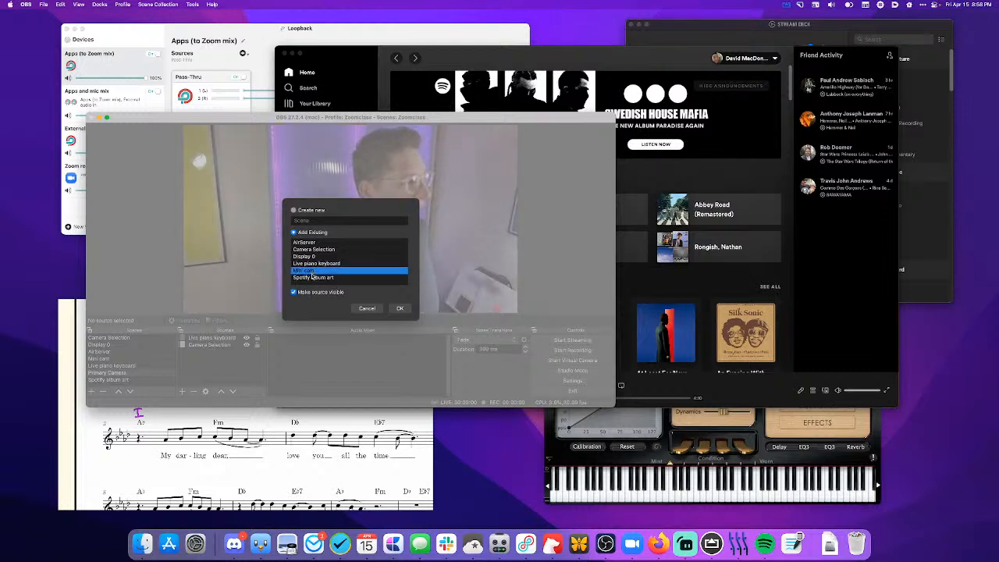
left_click(312, 277)
left_click(400, 308)
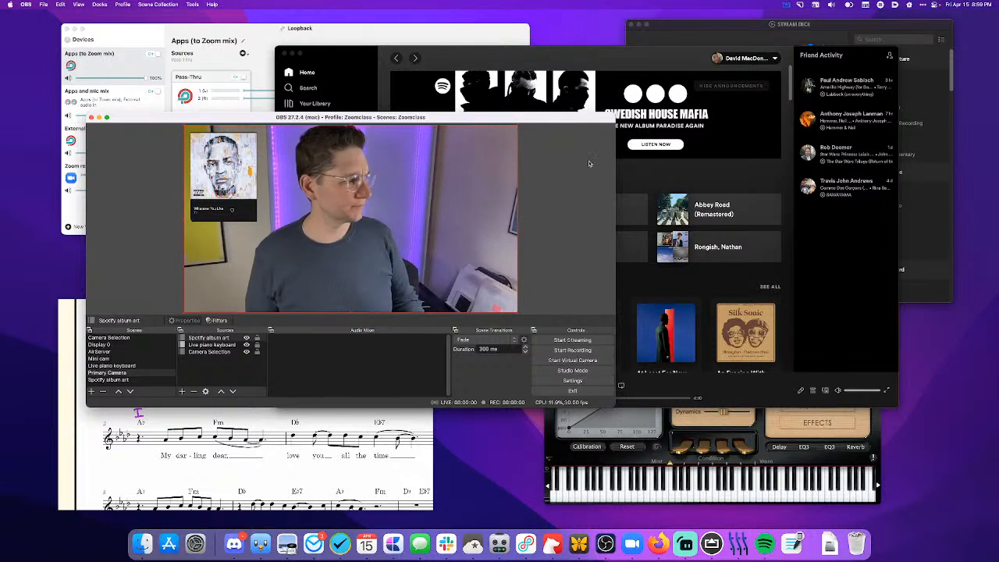
left_click(601, 209)
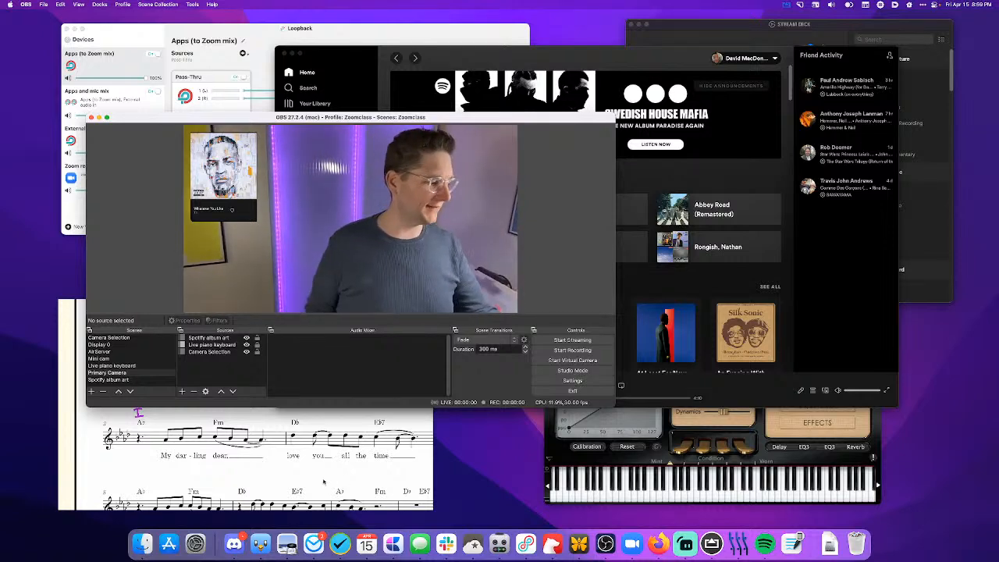
- Preview the AirServer scene and return to the Primary Camera scene
key("F3")
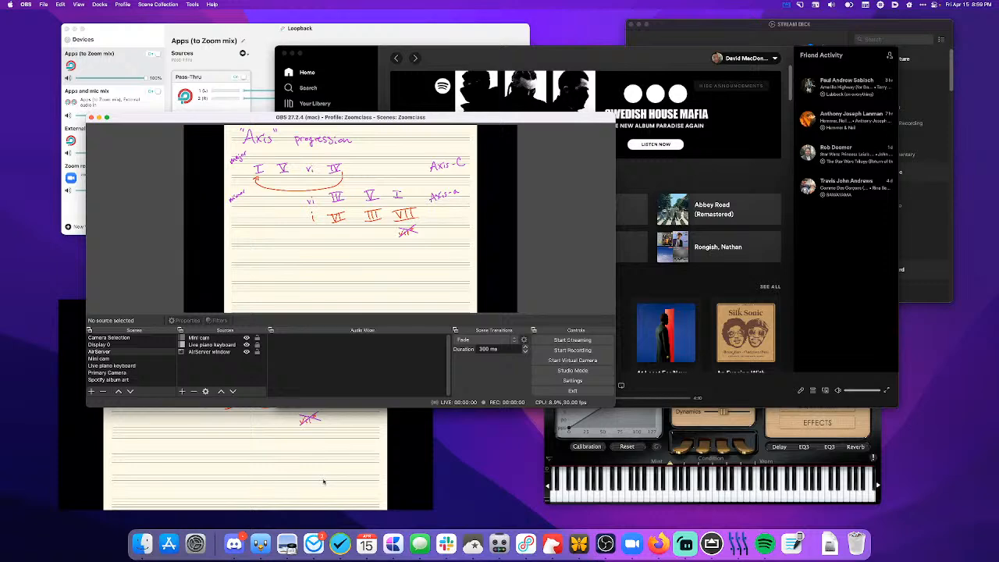
key("Down")
key("Down")
key("Down")
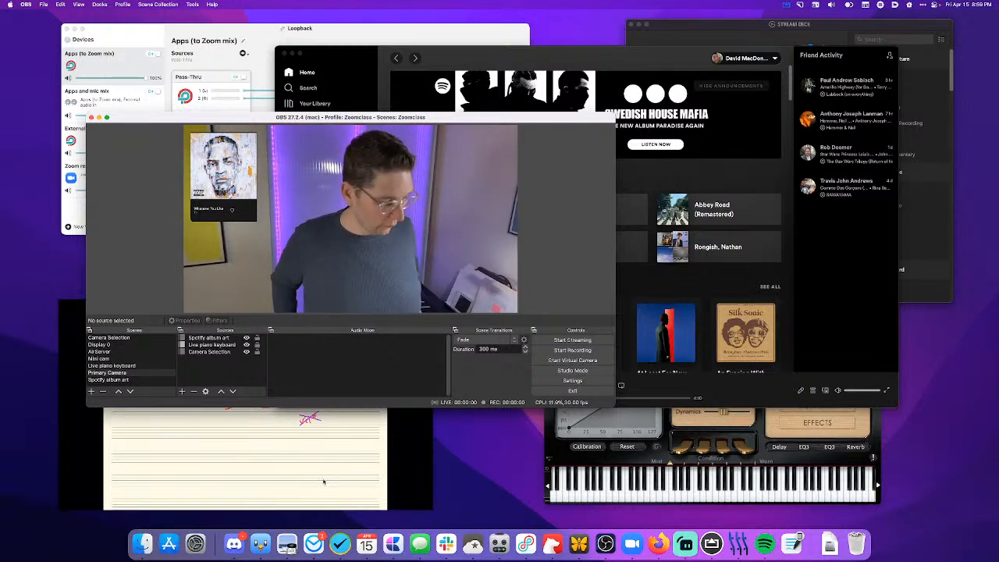
- Compare the Stream Deck assignments of the camera source, AirServer and Camera Selection keys with the OBS scenes and sources
left_click(677, 43)
left_click(724, 128)
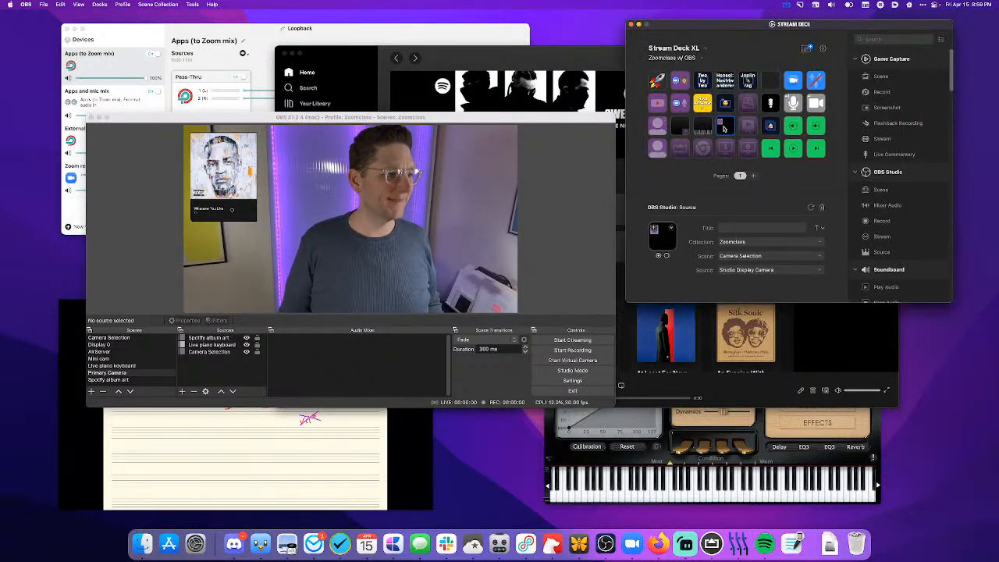
left_click(681, 147)
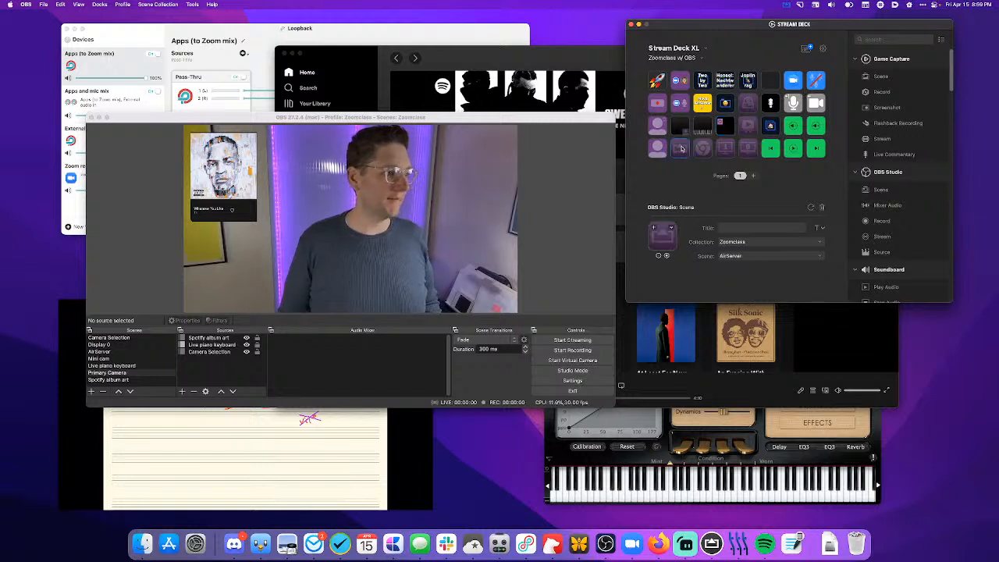
left_click(197, 341)
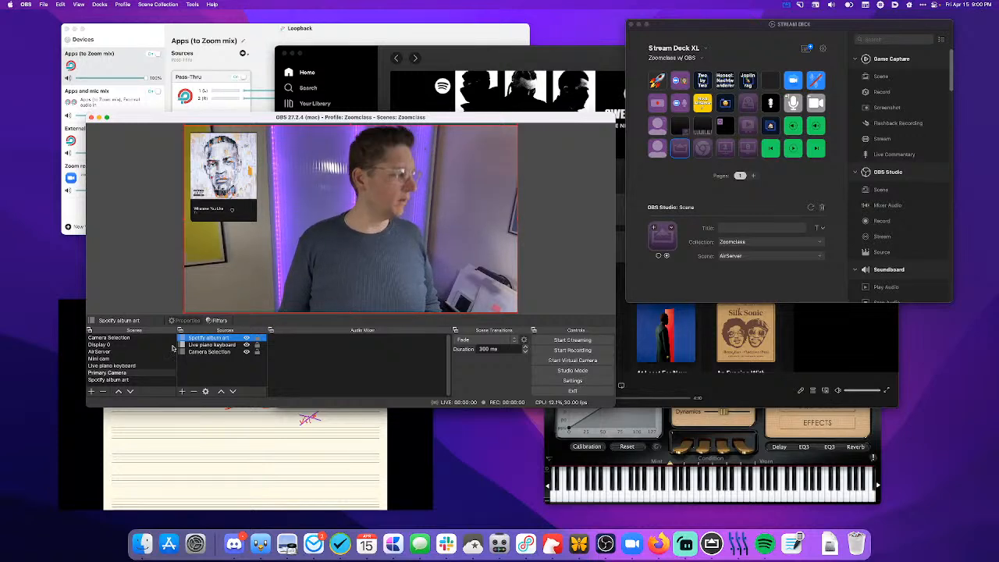
left_click(108, 352)
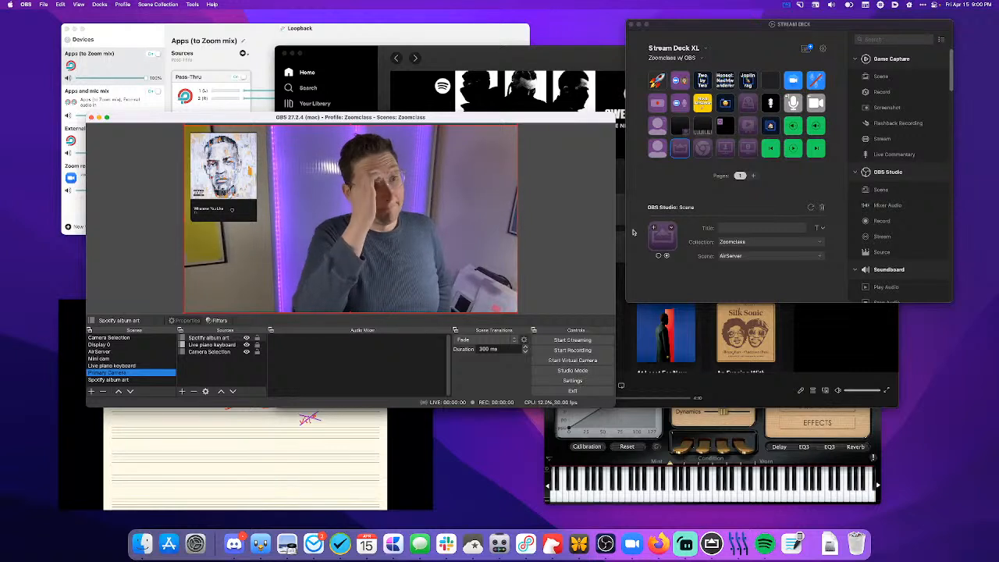
left_click(744, 129)
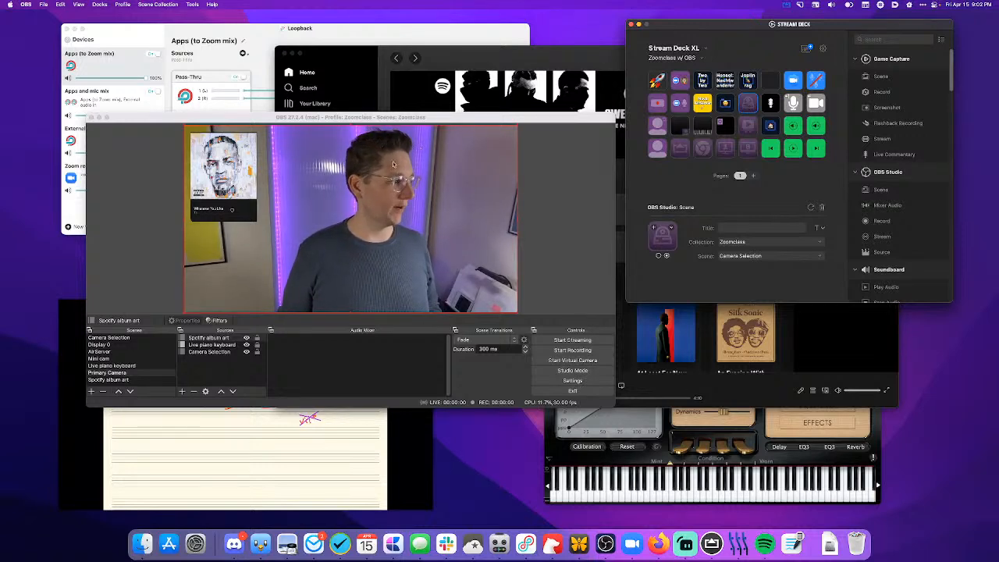
- Create a new scene named Cat cam
left_click(91, 392)
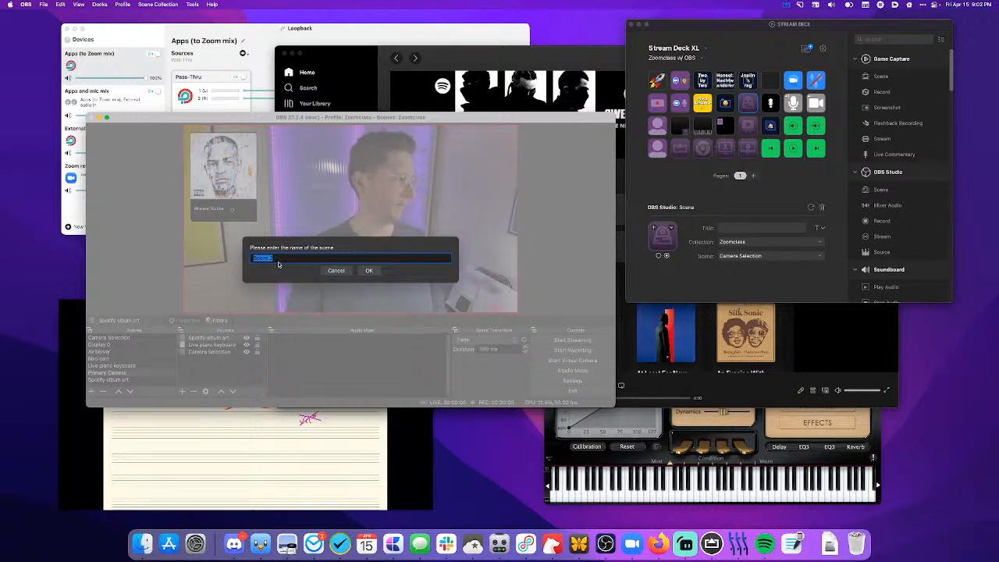
type("Cat cam")
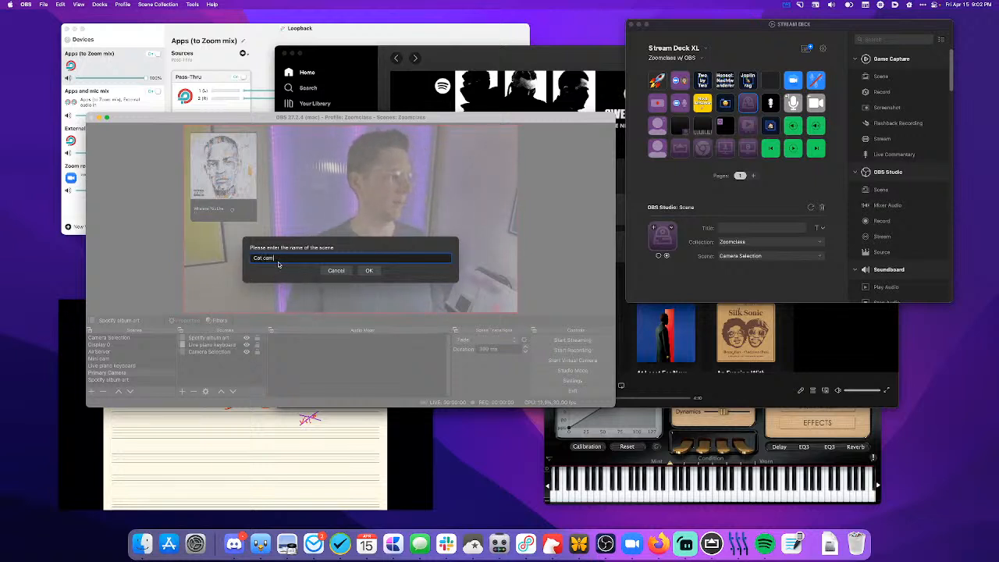
left_click(369, 271)
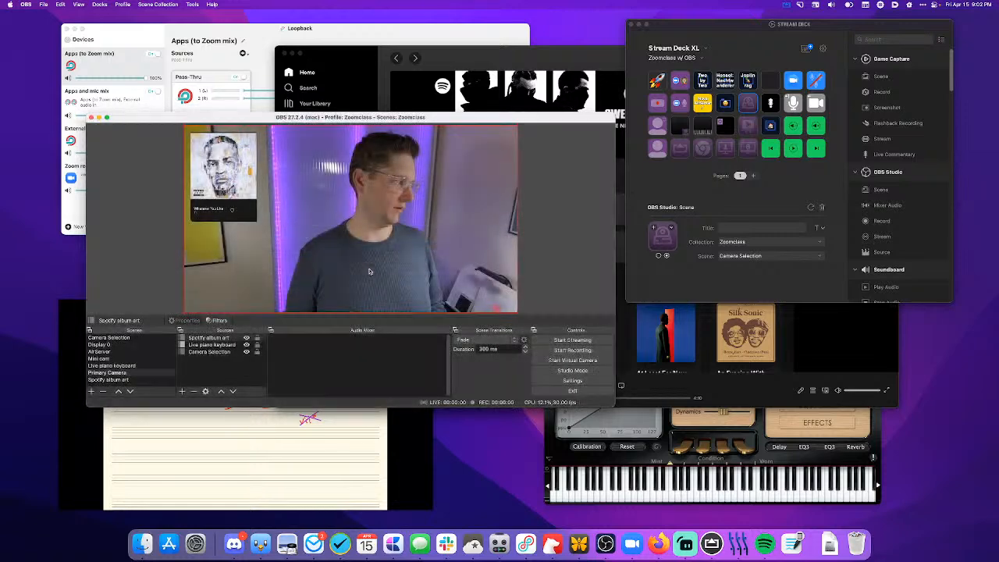
- Add a Video Capture Device source named Camo Studio to the Cat cam scene, using Camo Camera with the 1920x1080 preset
left_click(183, 391)
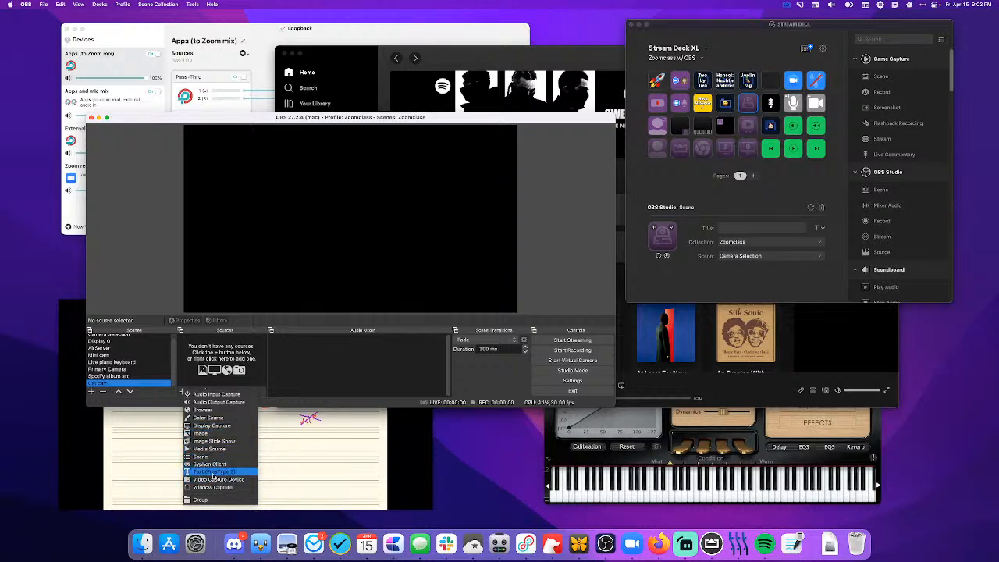
left_click(213, 480)
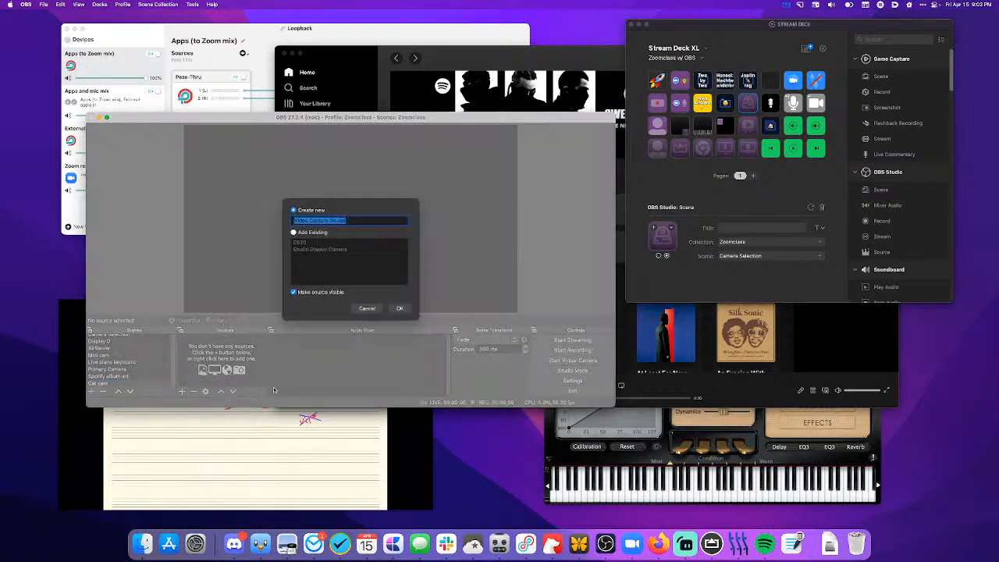
type("Camo Studio")
key("Return")
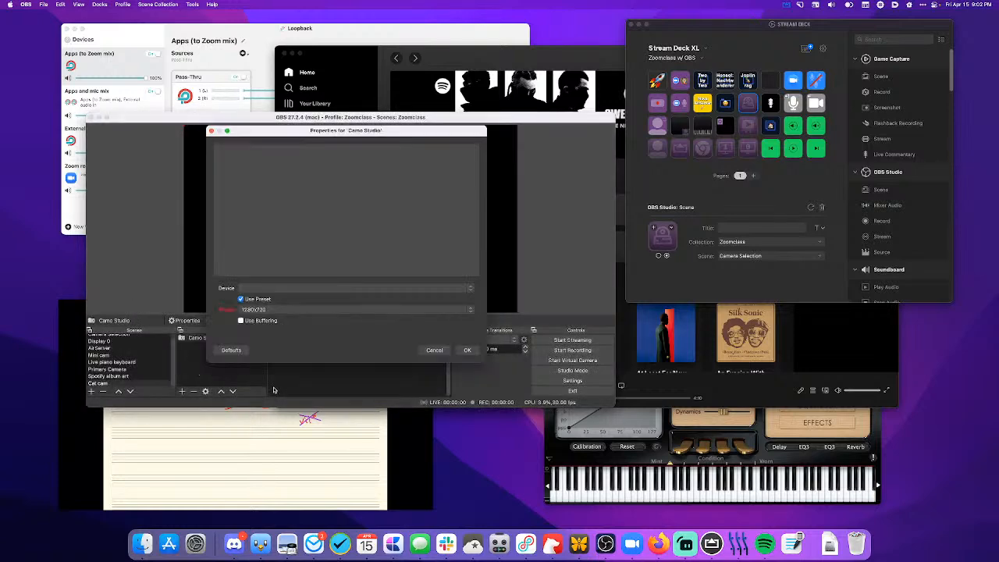
left_click(311, 289)
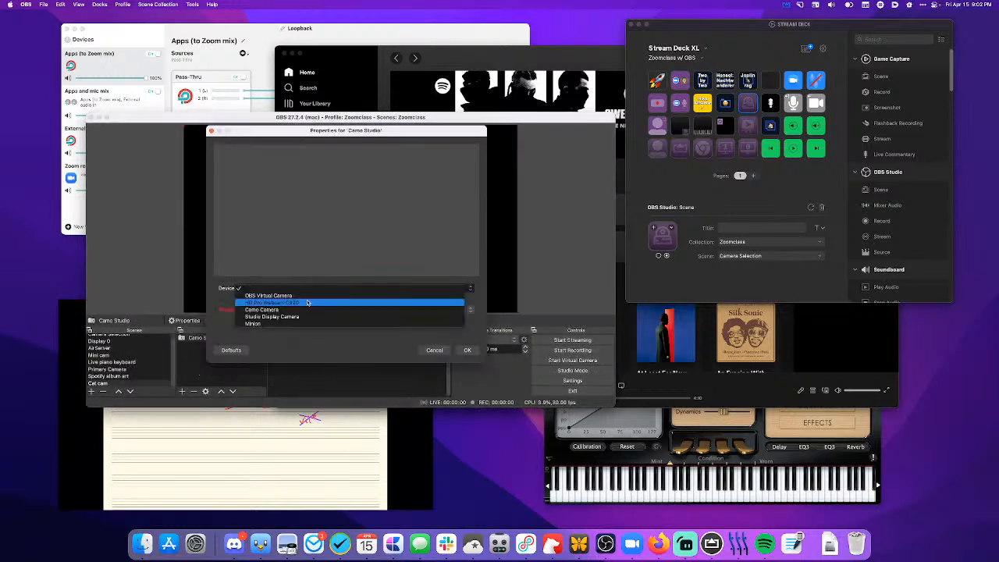
left_click(307, 310)
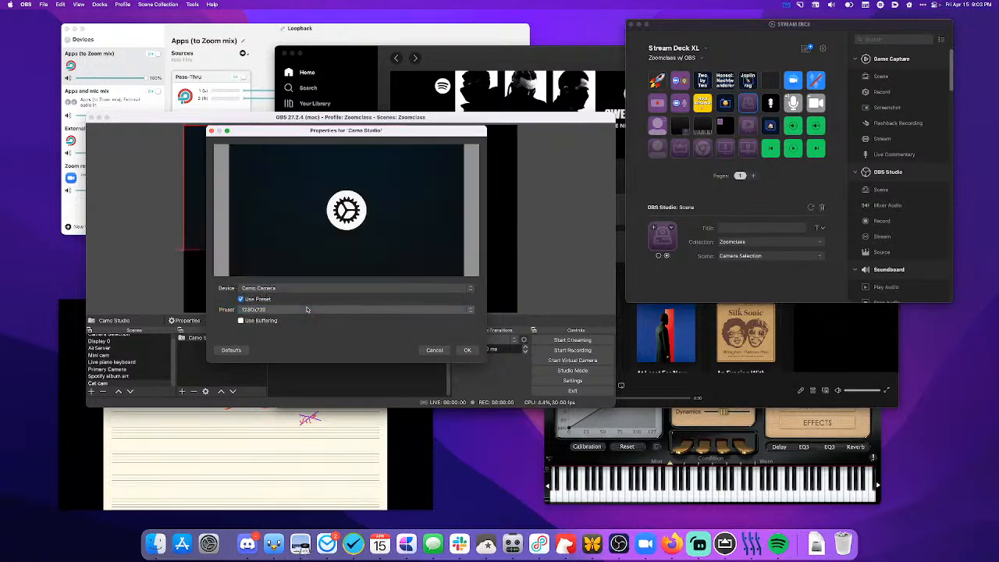
left_click(308, 310)
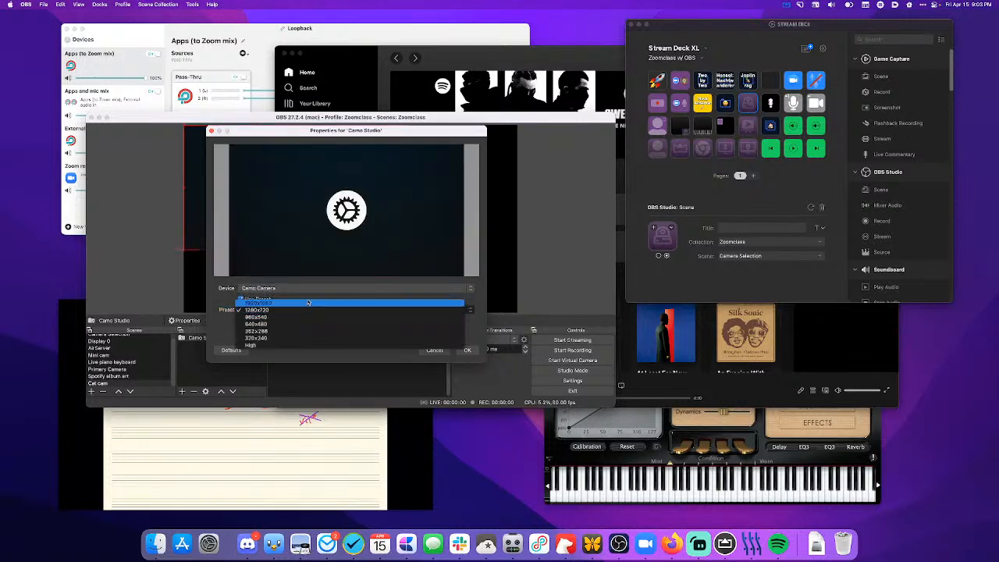
left_click(308, 304)
- Launch the Camo Studio app to start the camera feed, close its window and accept the Camo Studio source's properties in OBS
key("super+space")
type("camo")
key("Return")
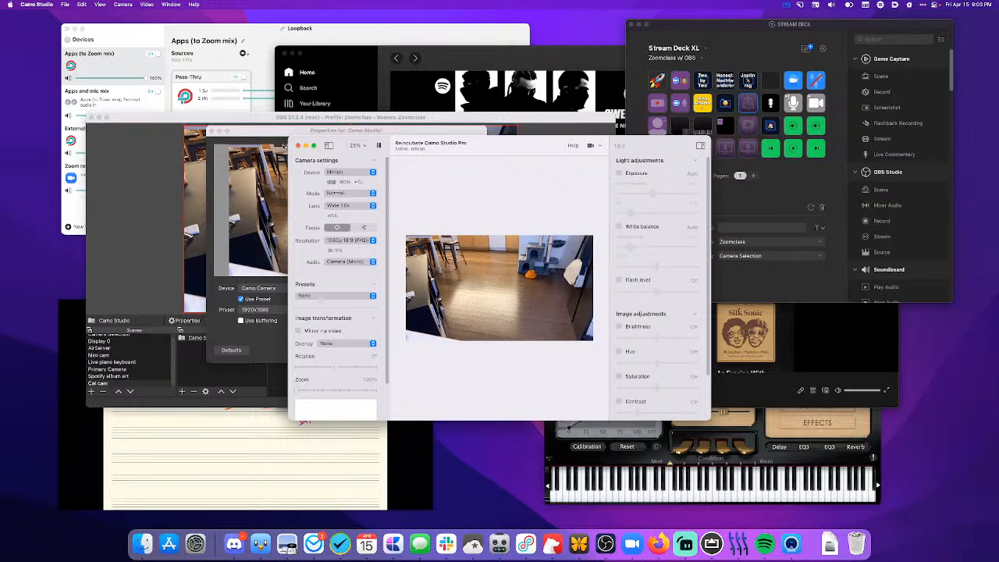
left_click(297, 146)
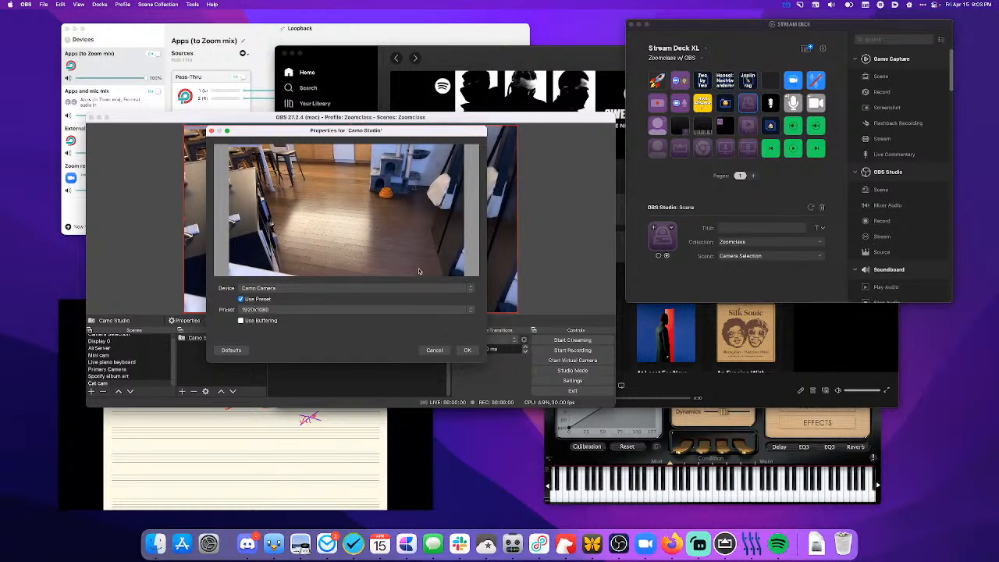
left_click(466, 350)
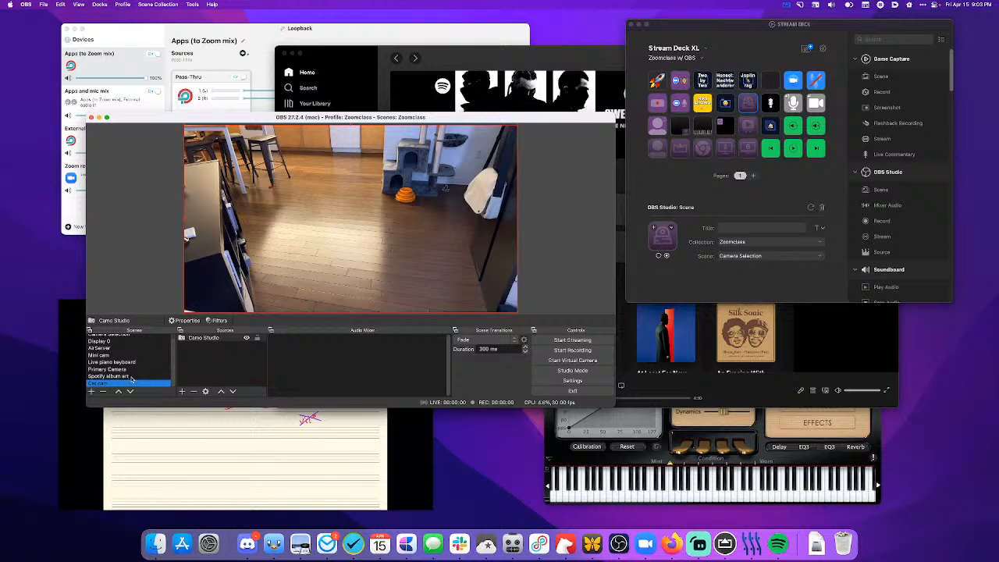
- Paste the copied Spotify album art source above Camo Studio in the Cat cam scene and deselect it
left_click(194, 373)
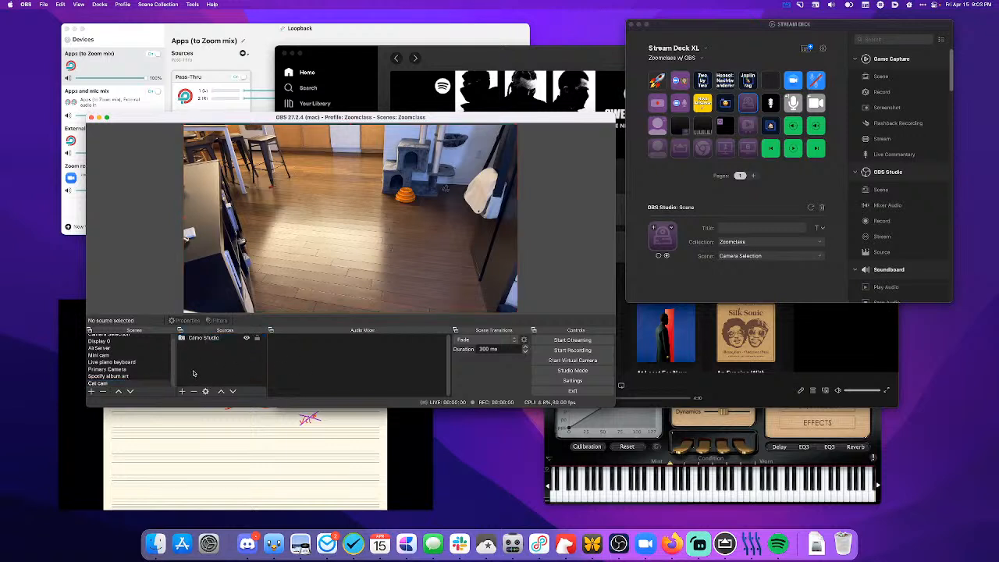
key("super+v")
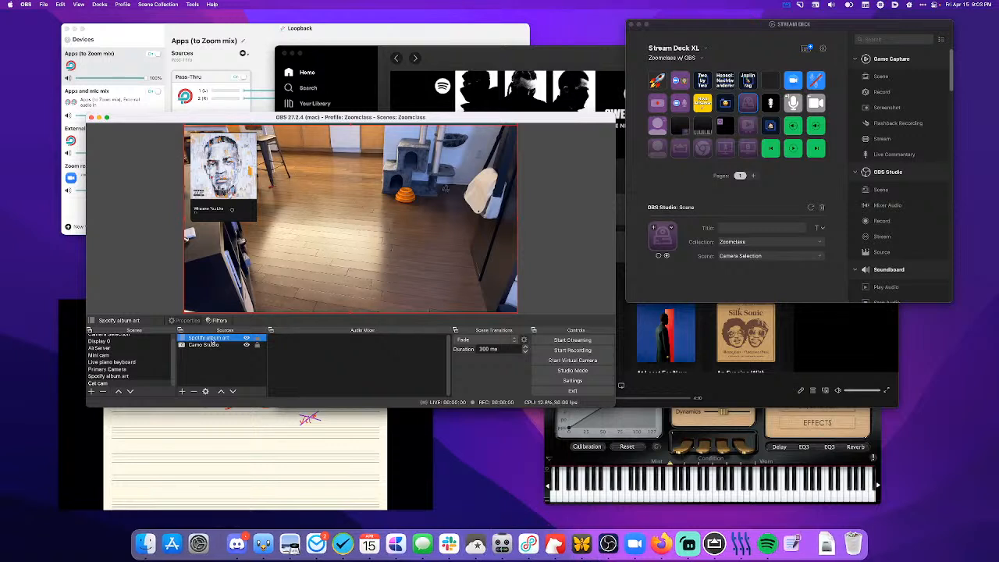
left_click(142, 257)
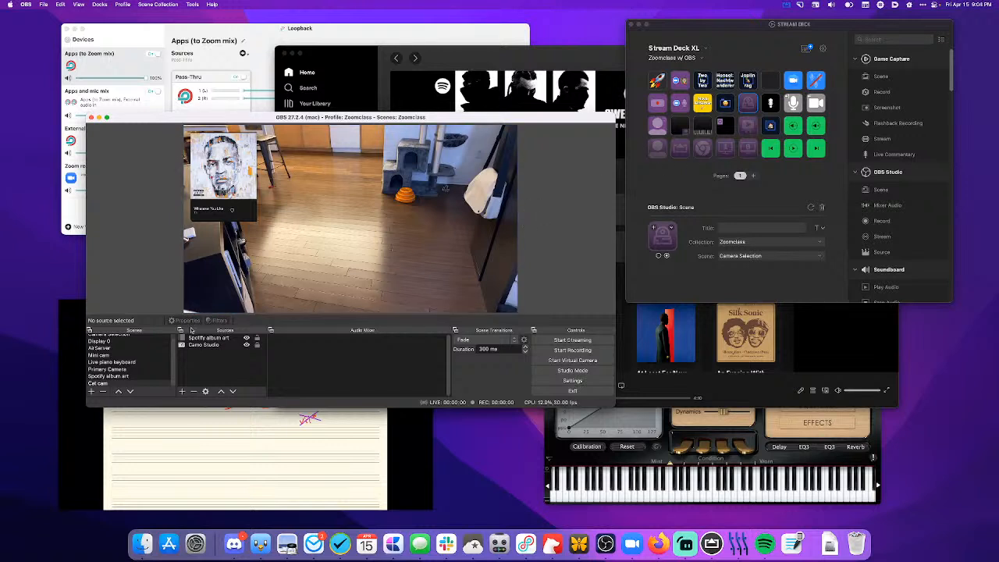
- Copy the Live piano keyboard source from the Primary Camera scene into the Cat cam scene
left_click(106, 369)
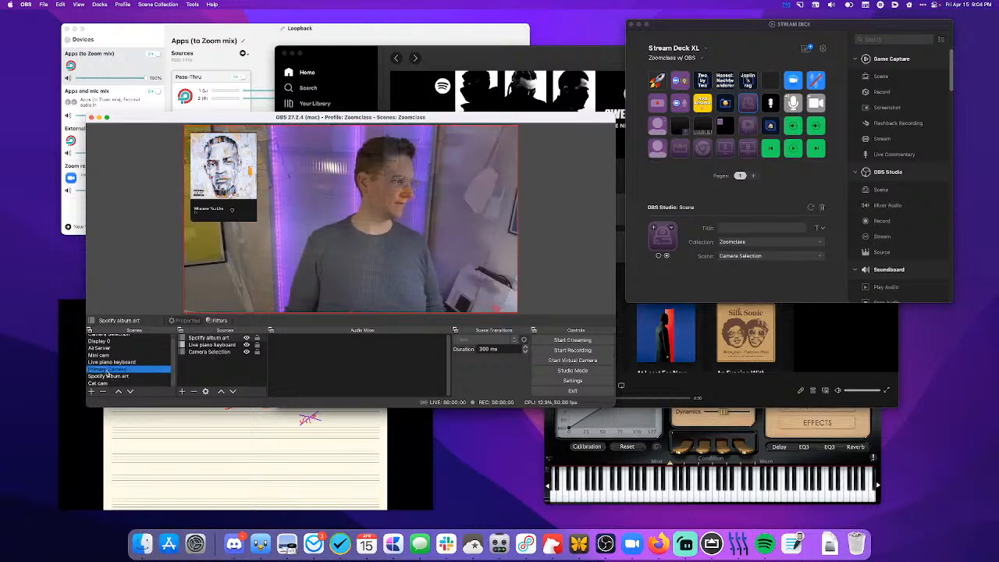
left_click(209, 346)
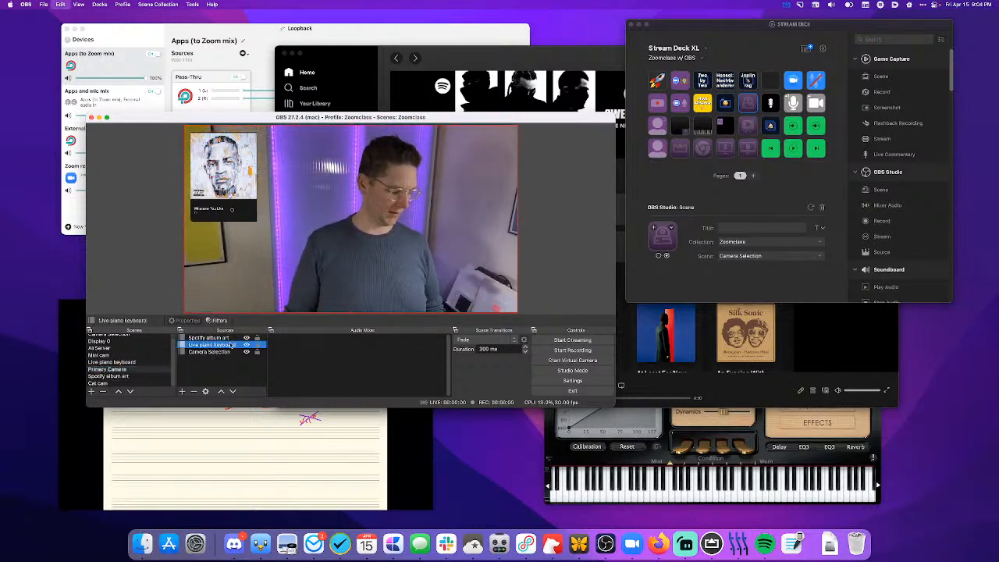
left_click(99, 384)
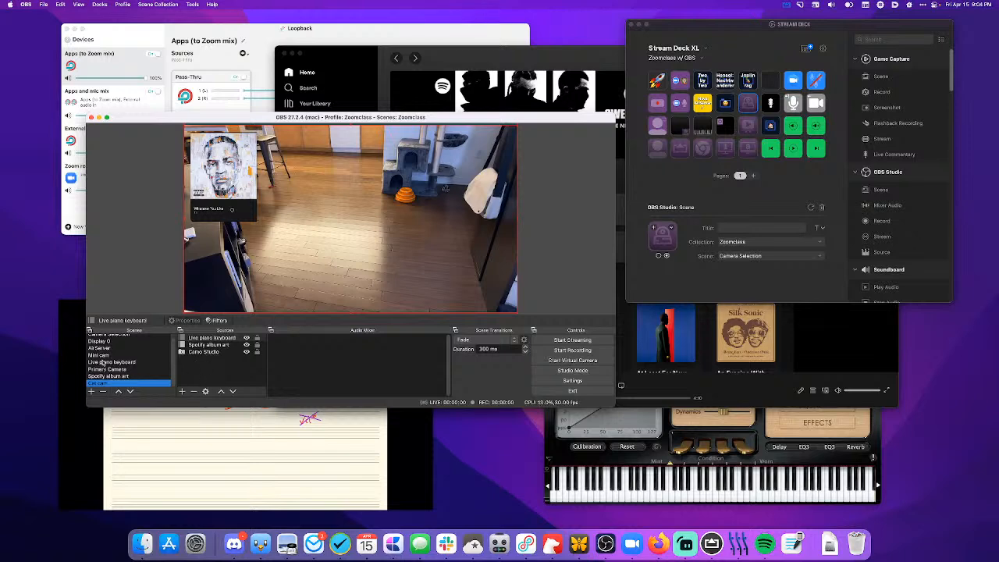
- Copy the Mini cam source in the AirServer scene and open the Cat cam scene
left_click(101, 348)
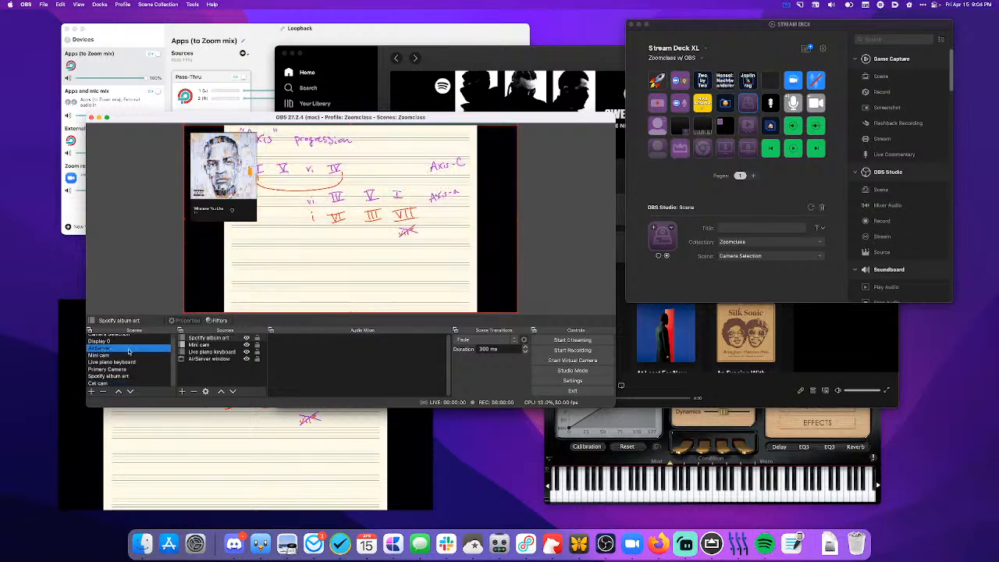
left_click(200, 345)
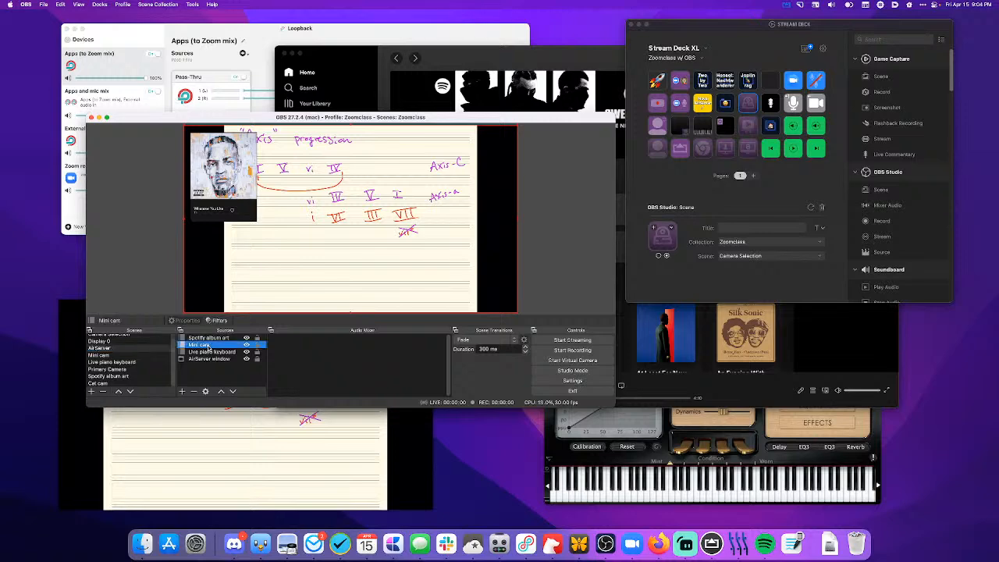
left_click(99, 383)
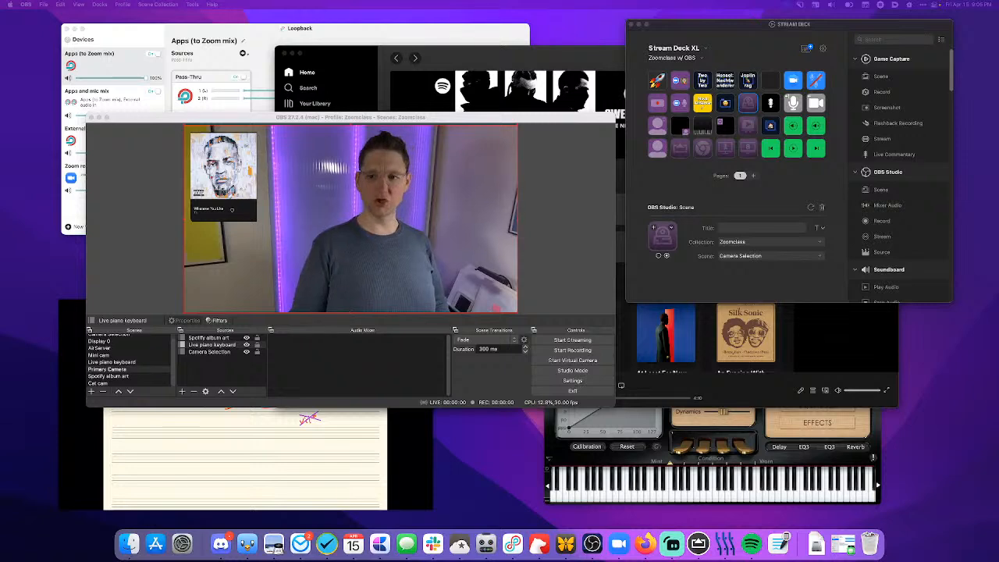
- Minimize two other open windows and paste the copied Mini cam source above Studio Display in the Display 0 scene
key("super+m")
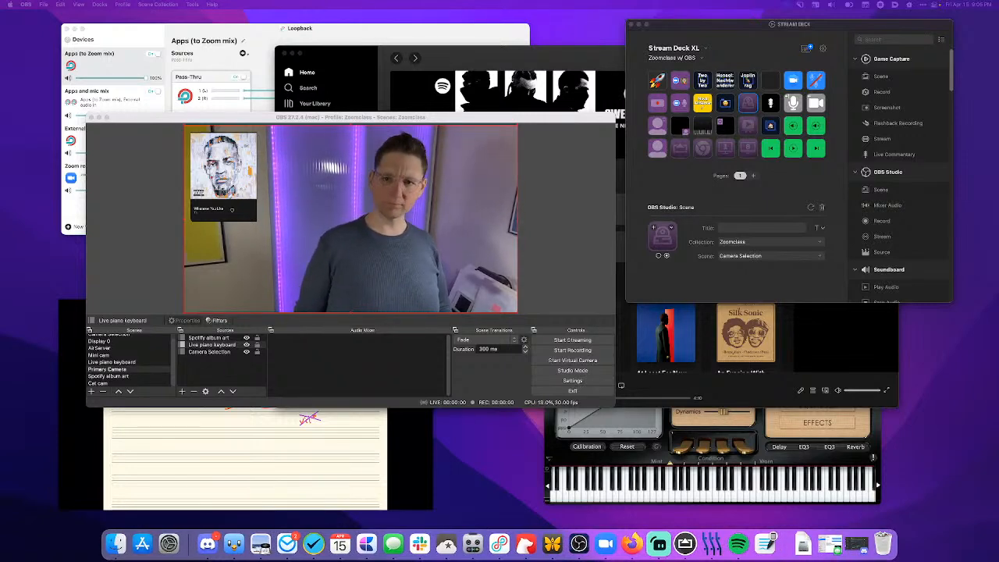
key("super+m")
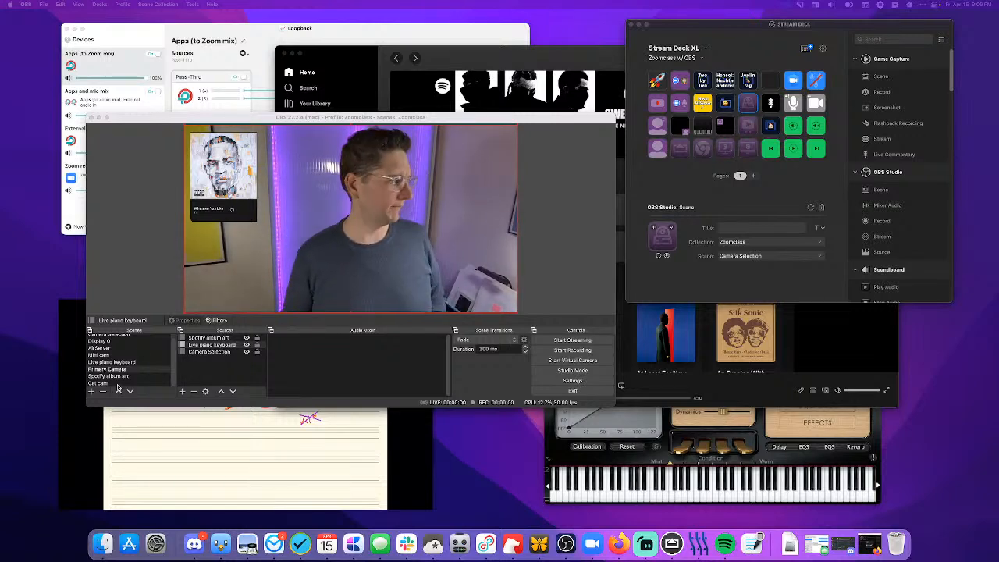
left_click(101, 342)
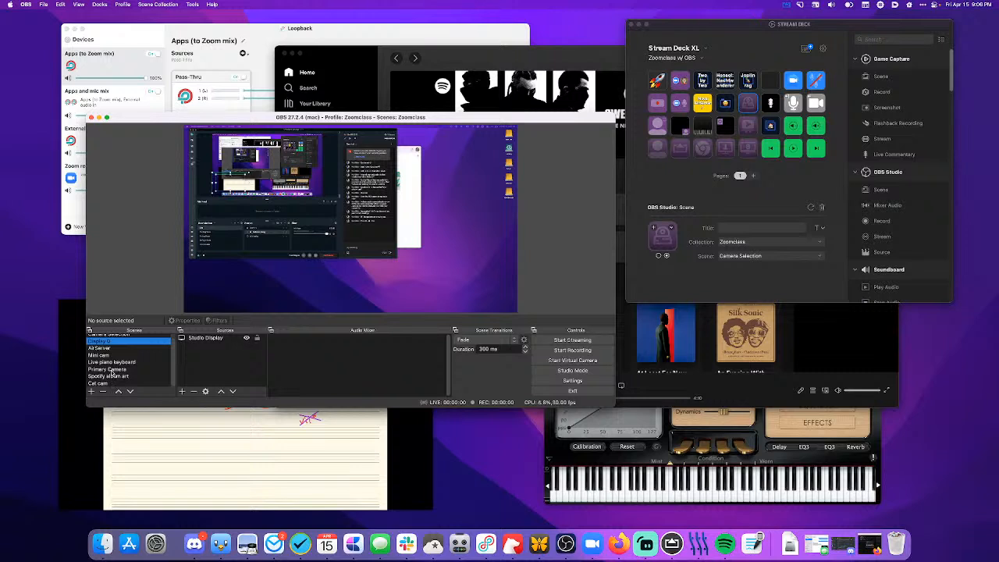
left_click(196, 376)
key("super+v")
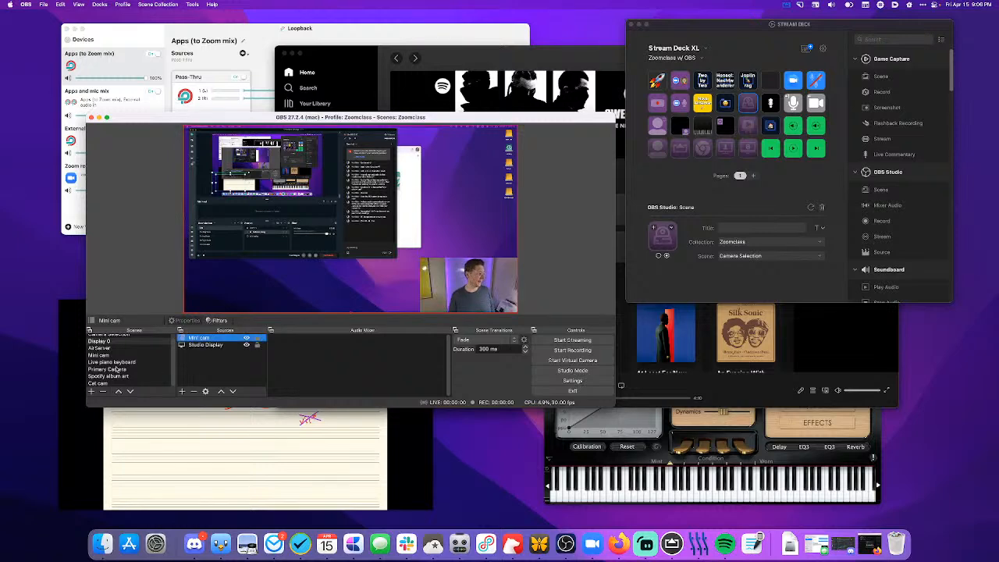
- Create a new scene named Display 1
left_click(91, 392)
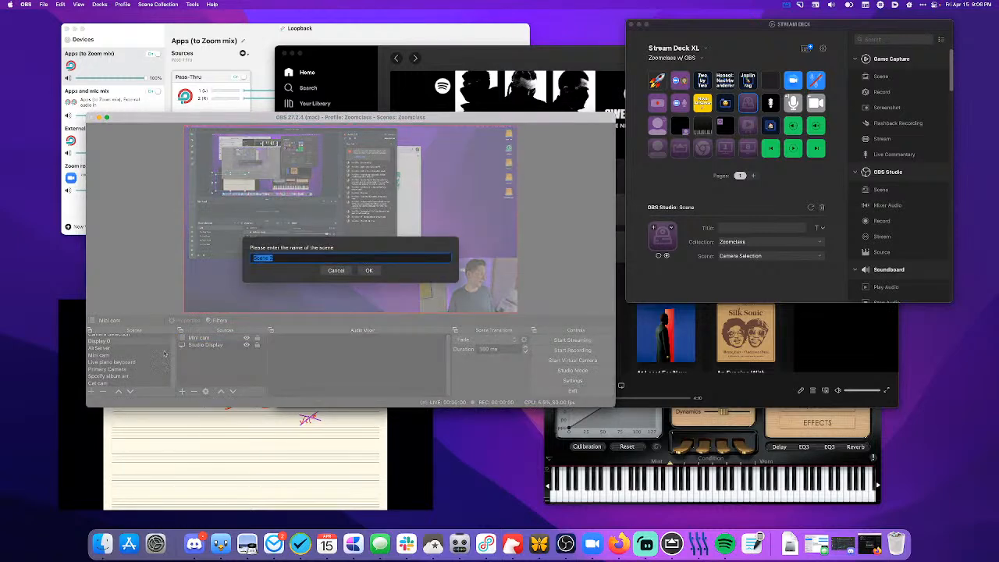
type("Display 1")
key("Return")
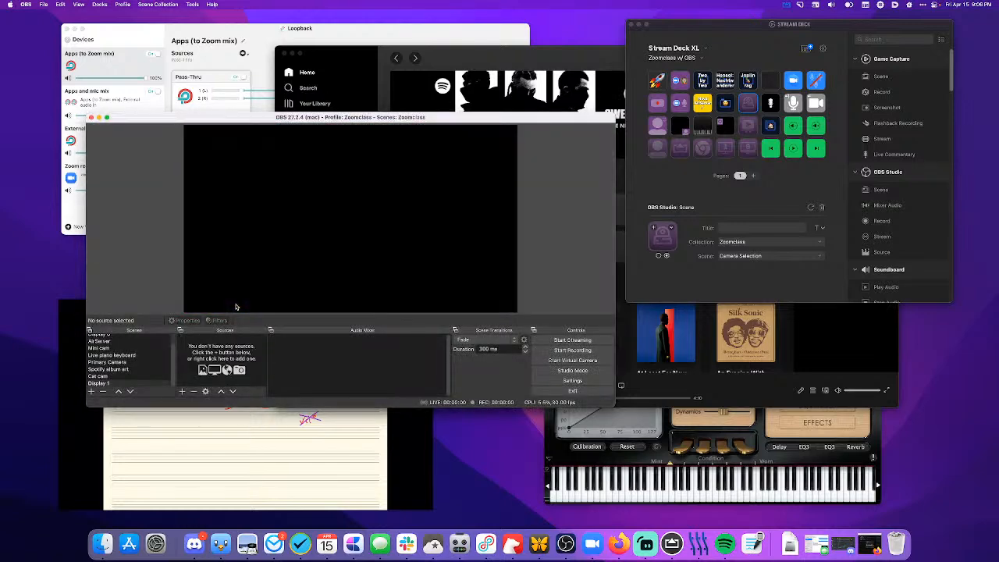
- Add a Display Capture source named LG 4K Display to the Display 1 scene, capturing the LG HDR 4K monitor
left_click(182, 391)
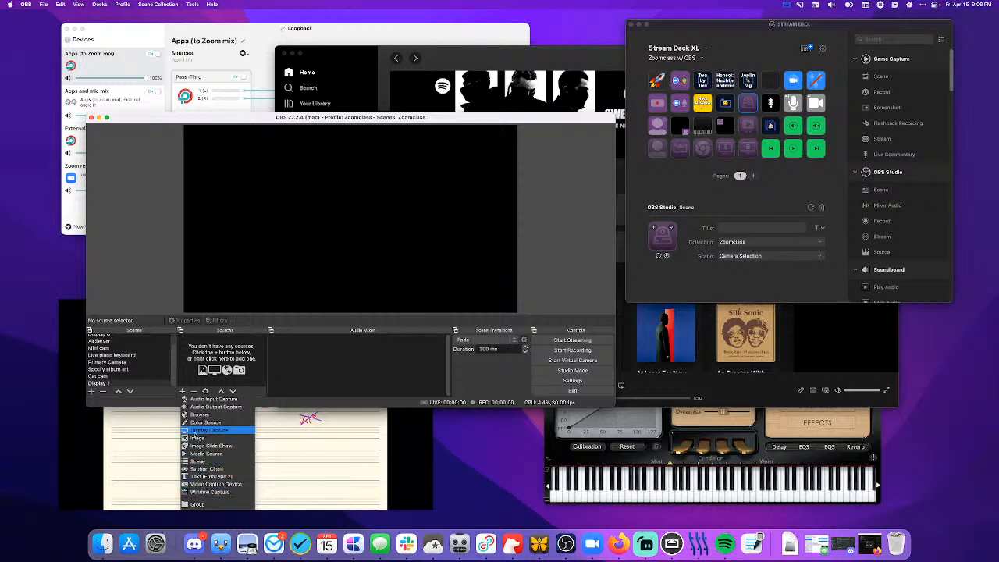
left_click(195, 432)
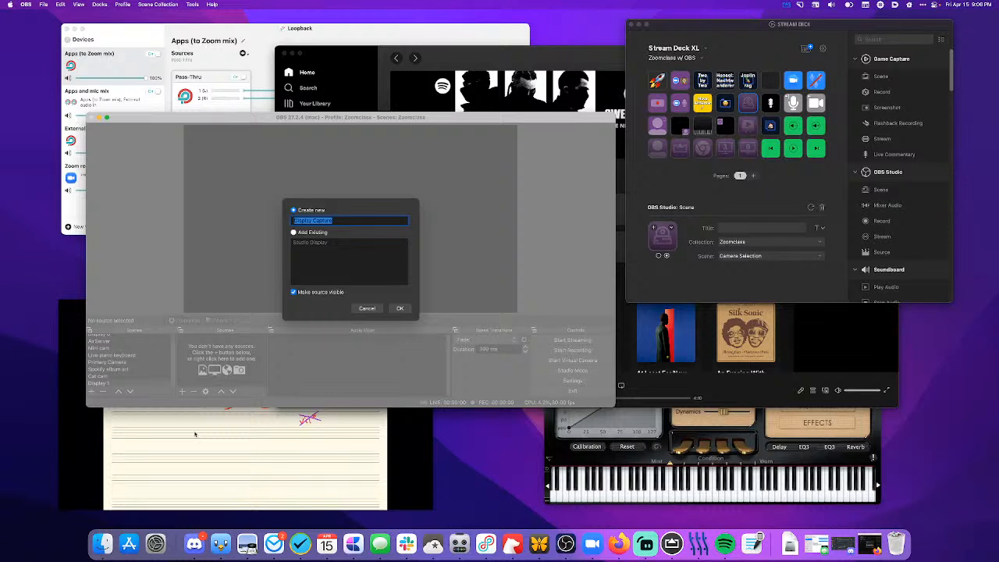
type("LE")
type(" R")
type("K Display")
left_click(399, 308)
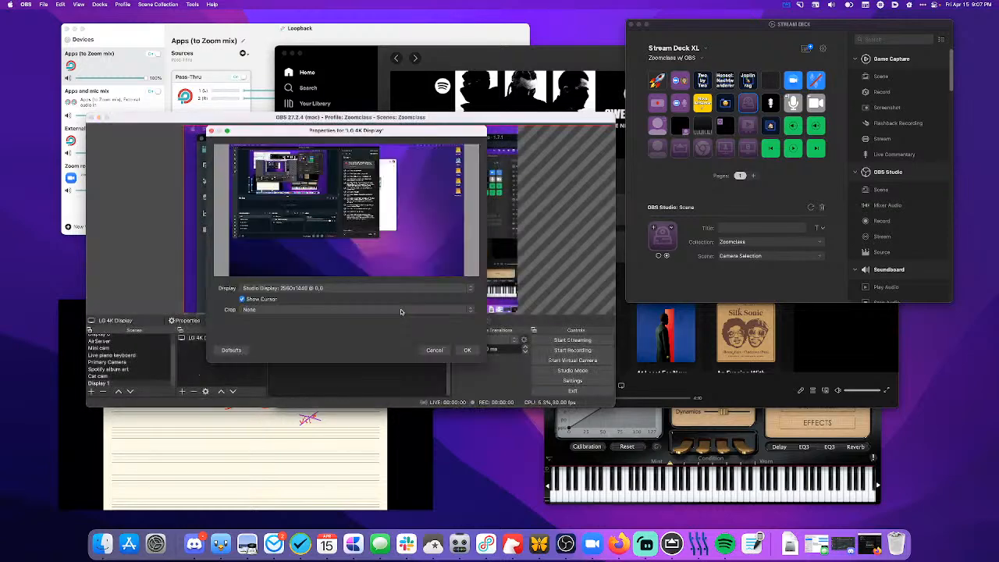
left_click(344, 289)
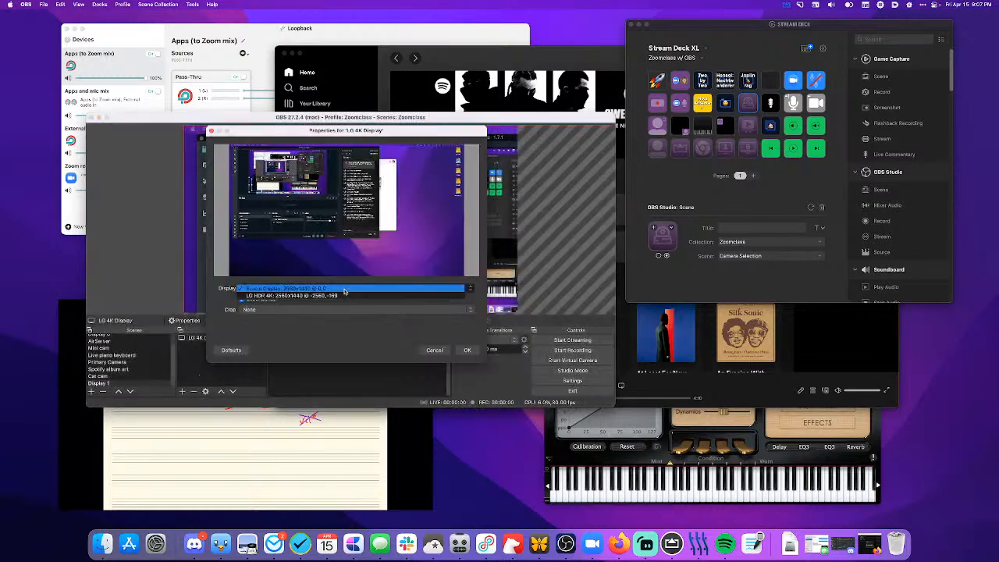
left_click(344, 295)
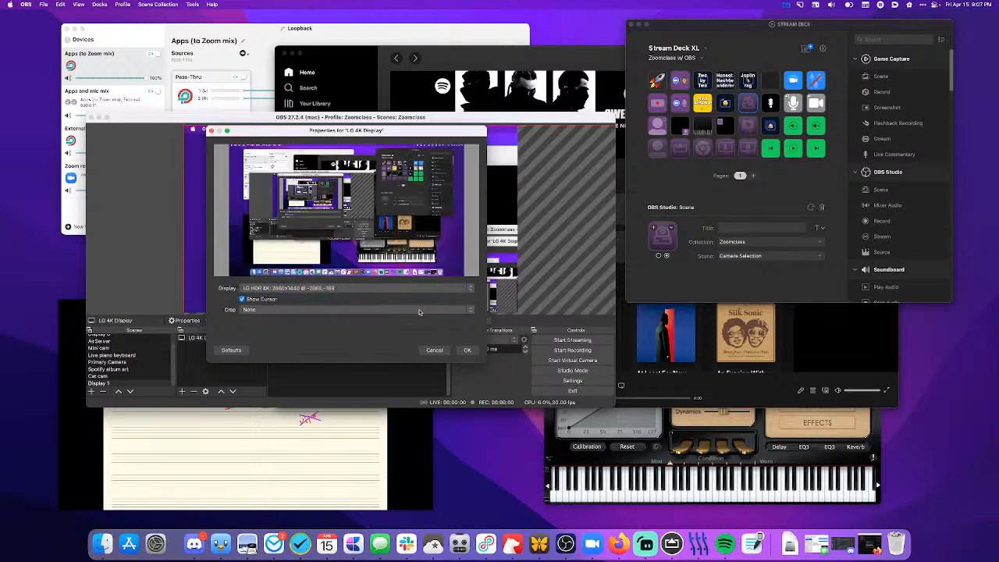
left_click(462, 351)
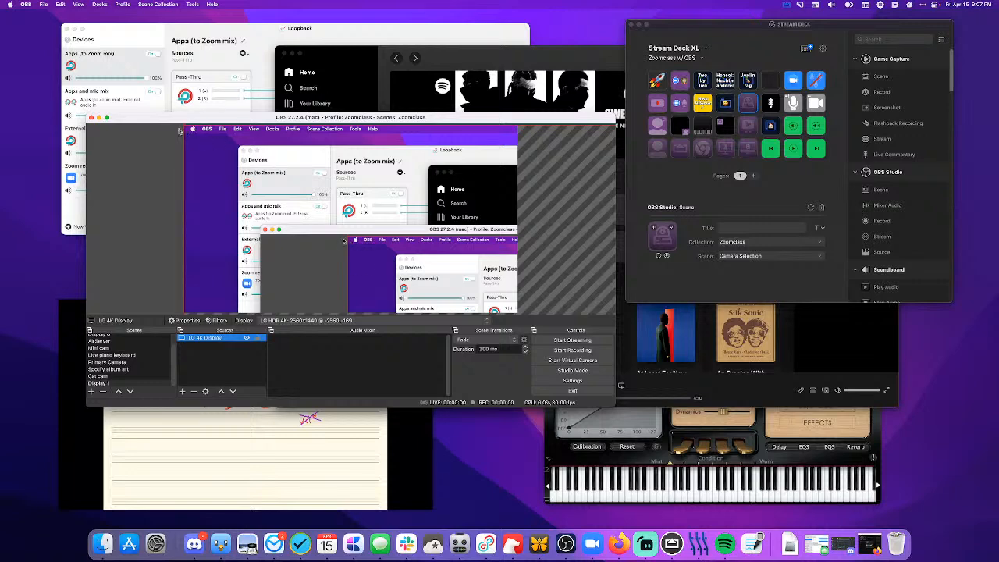
- Scale and position the LG 4K Display source to fill the canvas, and paste the Mini cam source above it
left_click_drag(184, 125, 349, 259)
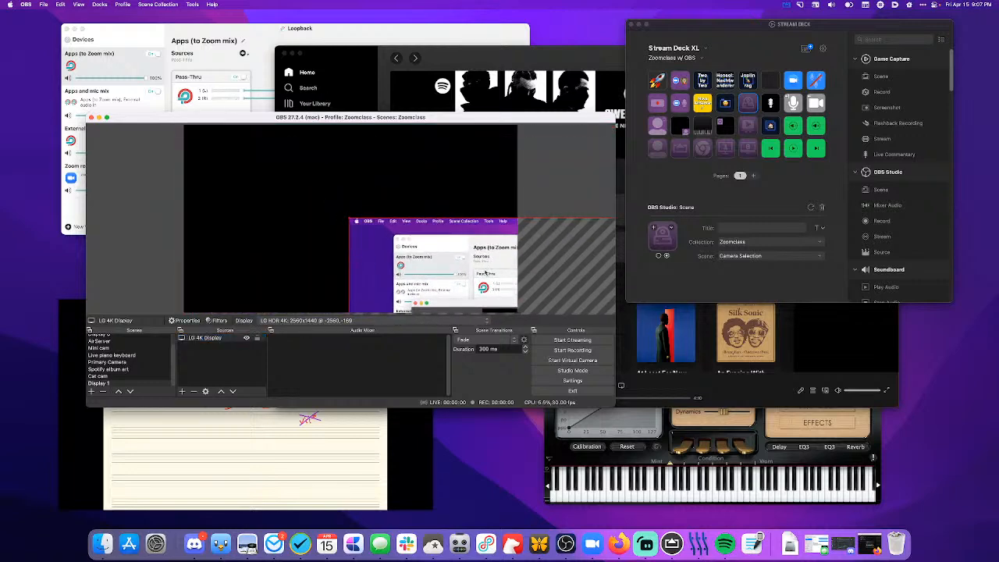
left_click_drag(491, 283, 313, 212)
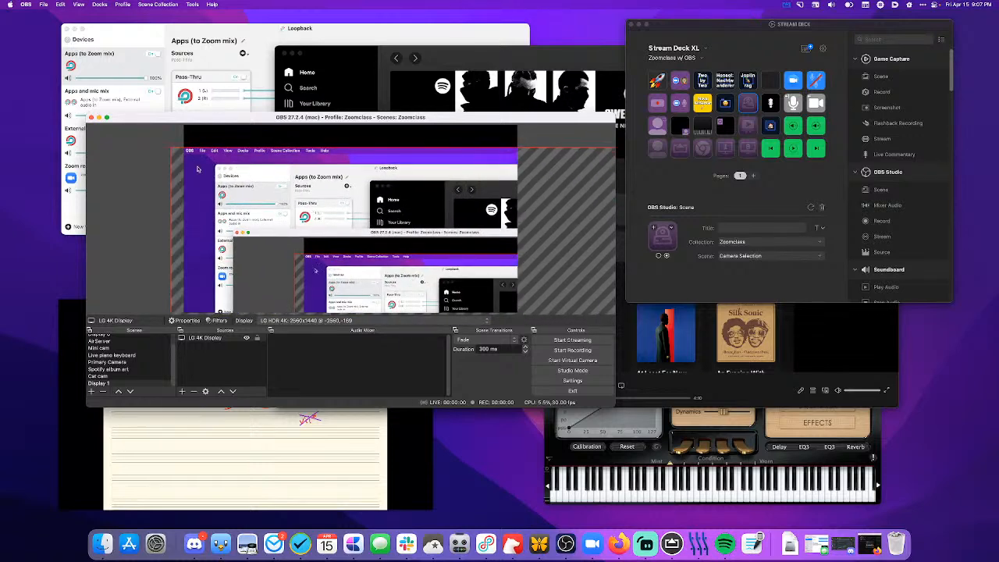
left_click_drag(167, 147, 243, 136)
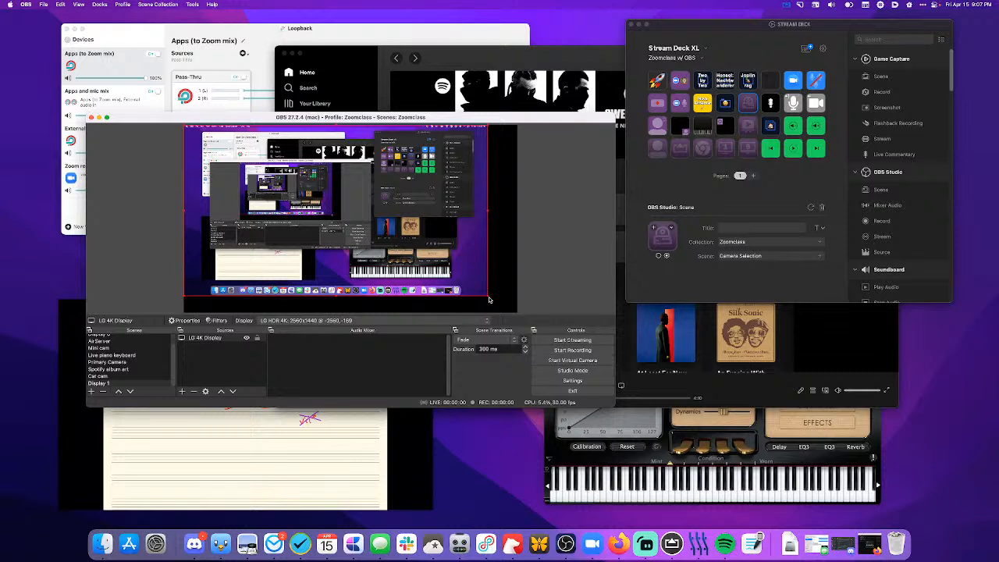
left_click_drag(487, 296, 506, 312)
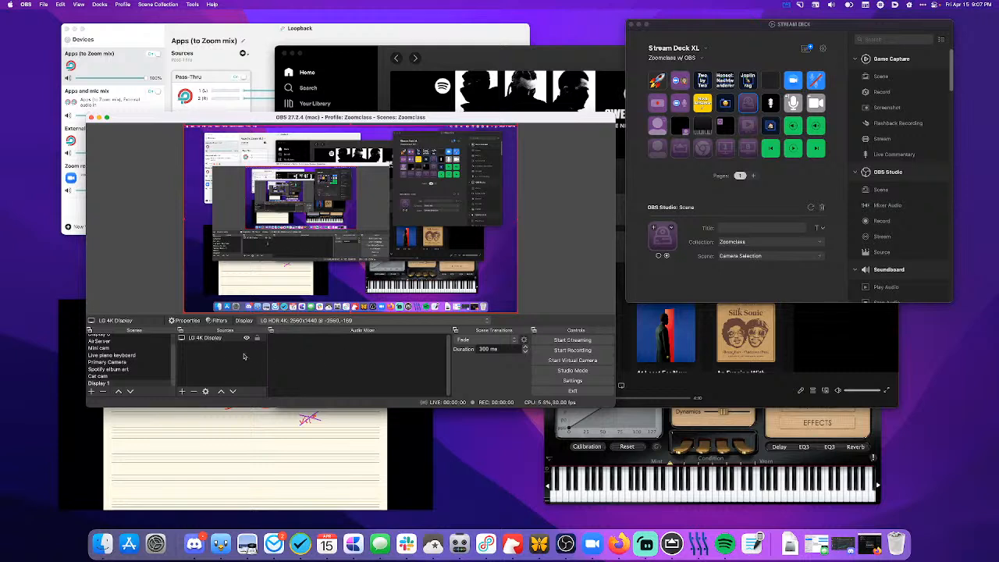
left_click(228, 371)
key("super+v")
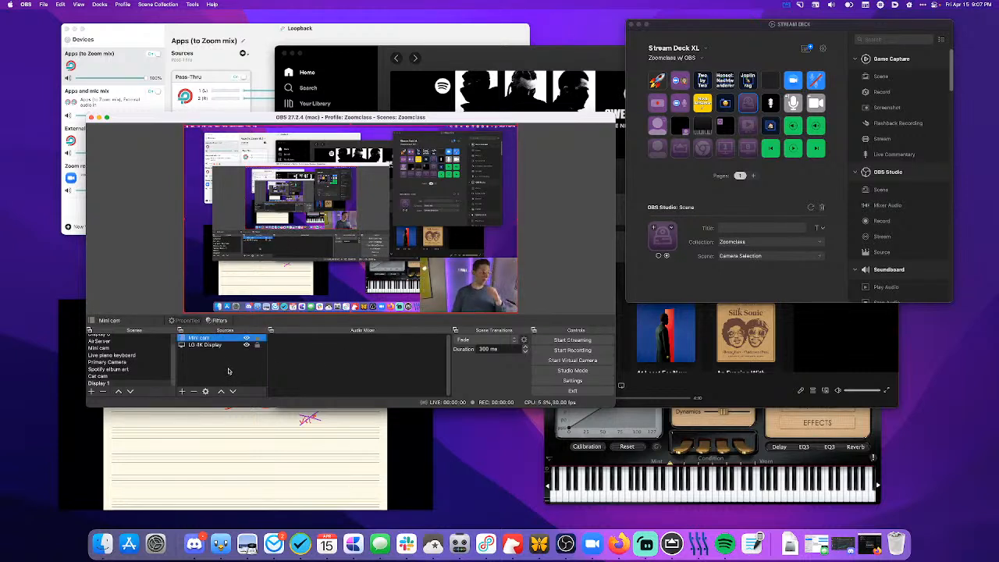
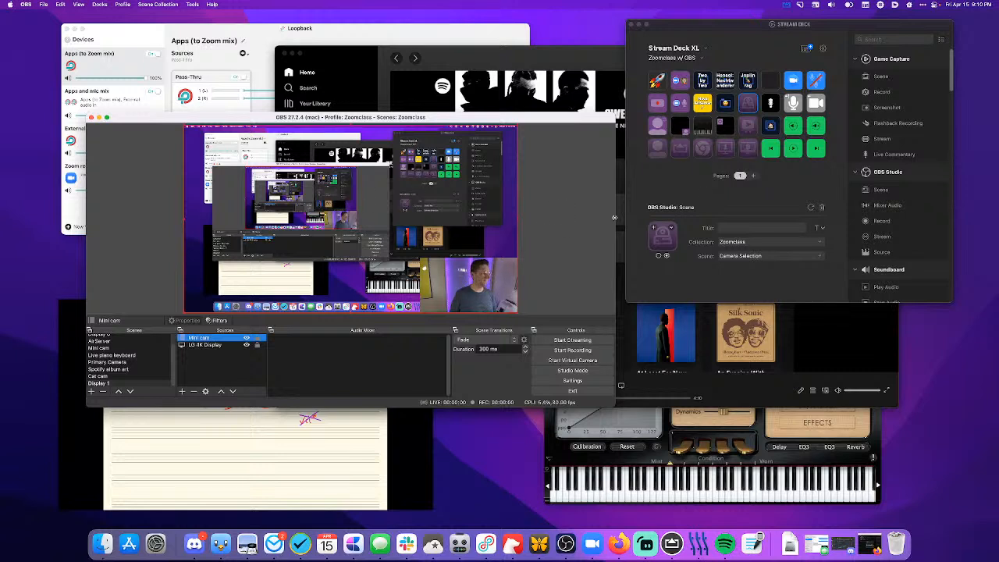
- Switch to Stream Deck and link the scene key with the 1 display icon to the Display 1 scene
left_click(724, 154)
left_click(725, 153)
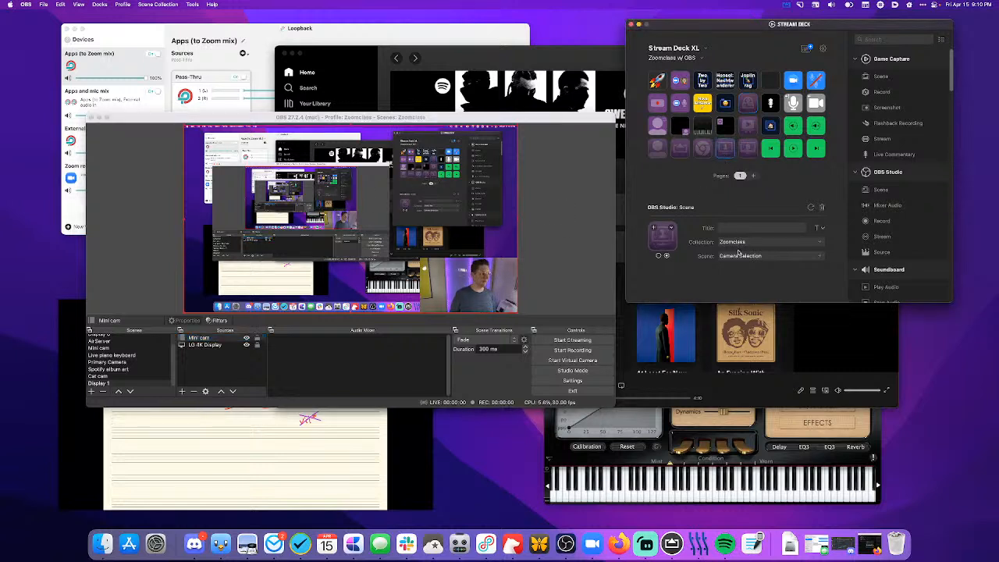
left_click(740, 257)
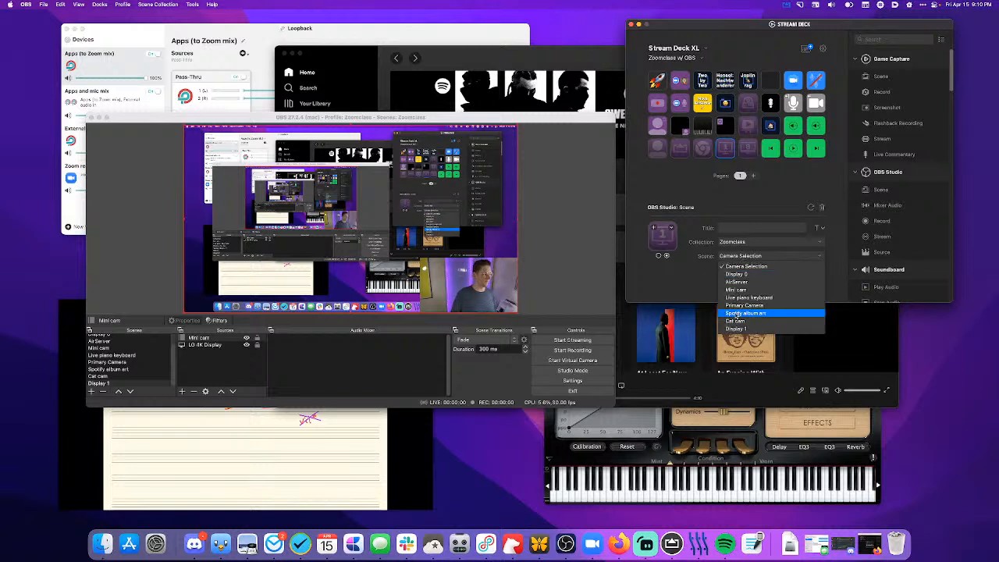
left_click(736, 328)
- Link the scene key with the 0 display icon to the Display 0 scene of the Zoomclass collection
left_click(752, 150)
left_click(744, 255)
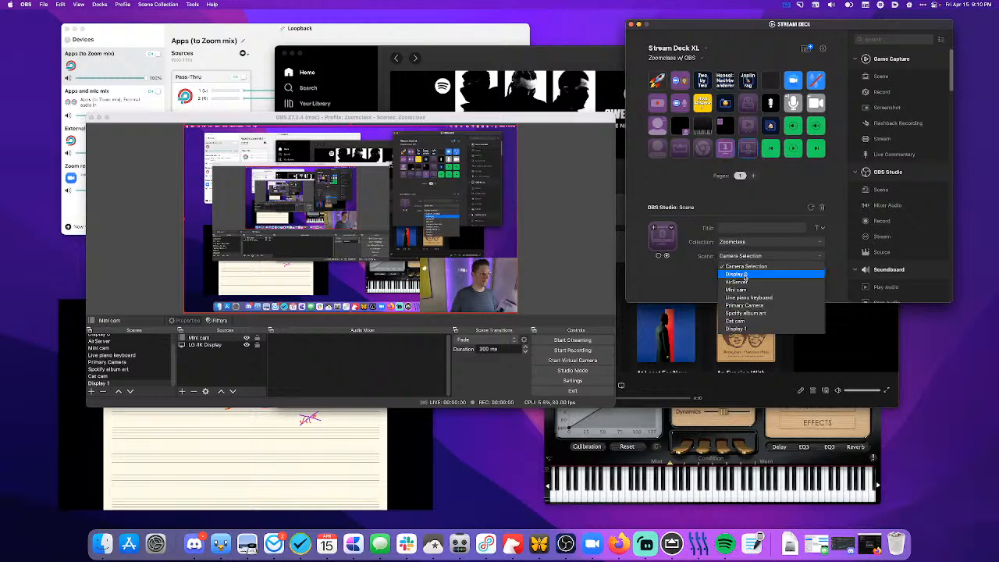
left_click(744, 274)
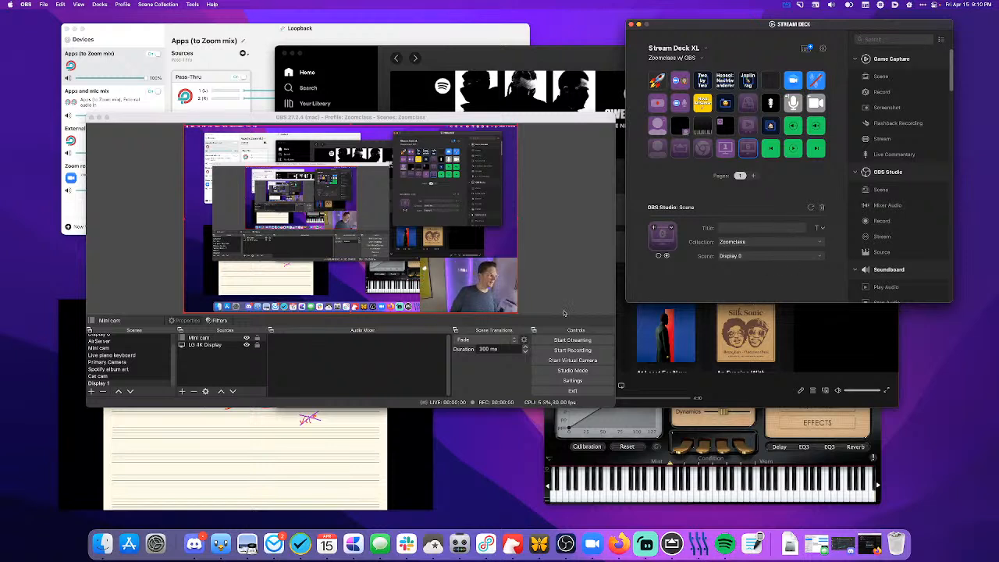
- Switch to OBS, set the scene transition to Cut and clear the source selection
left_click(481, 341)
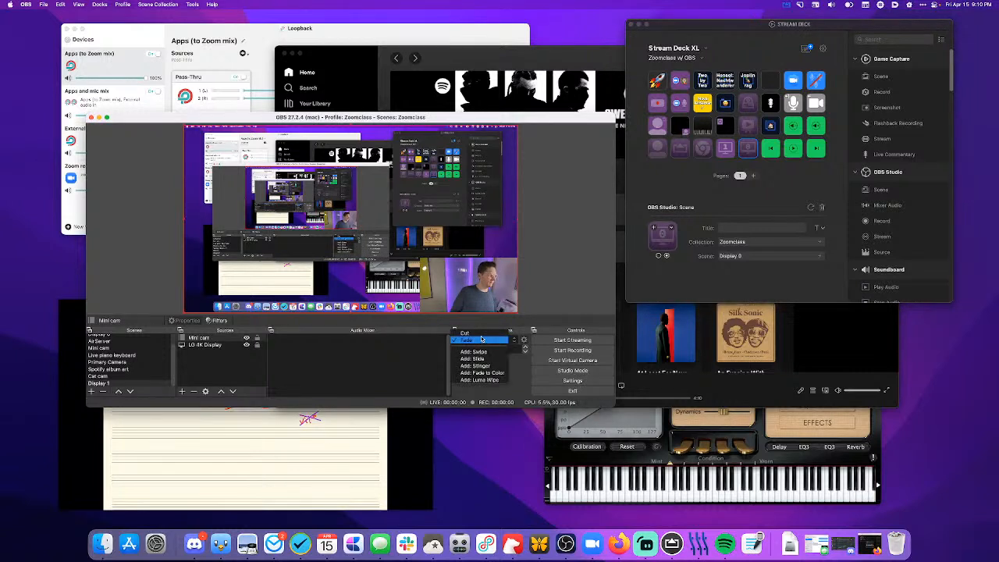
left_click(472, 333)
left_click(546, 302)
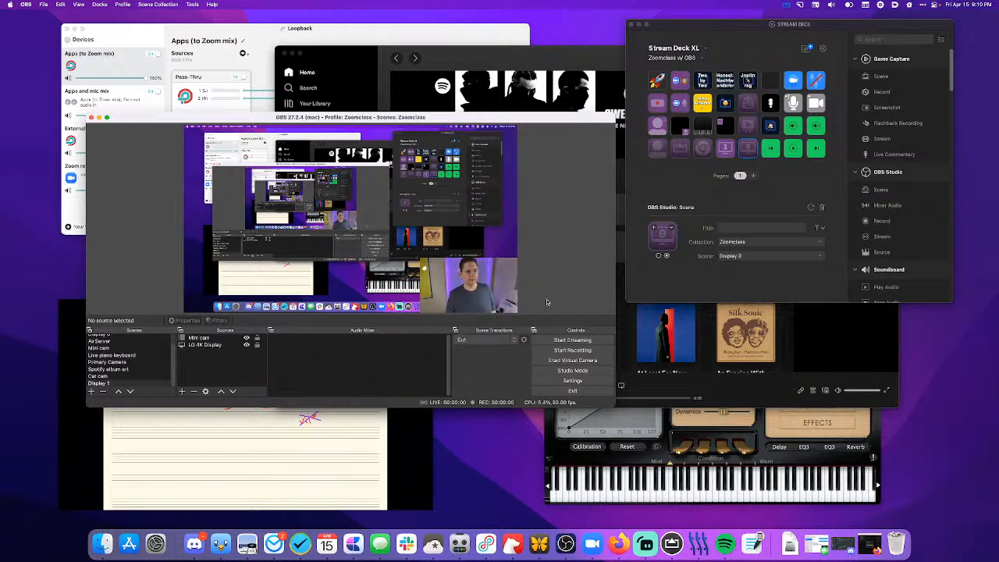
- Inspect the microphone Toggle Mute key in Stream Deck and its External audio in device in Loopback
left_click(749, 131)
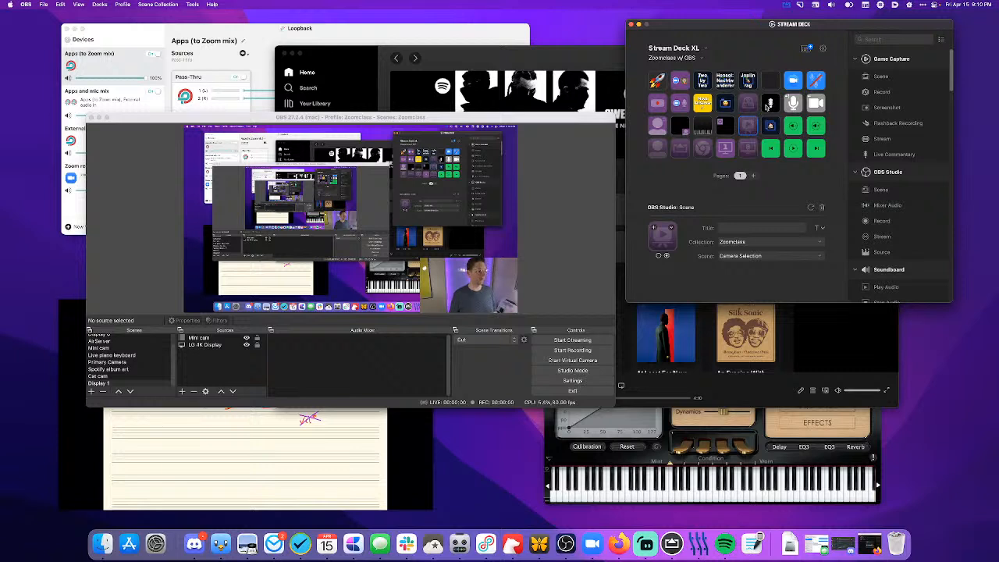
left_click(770, 104)
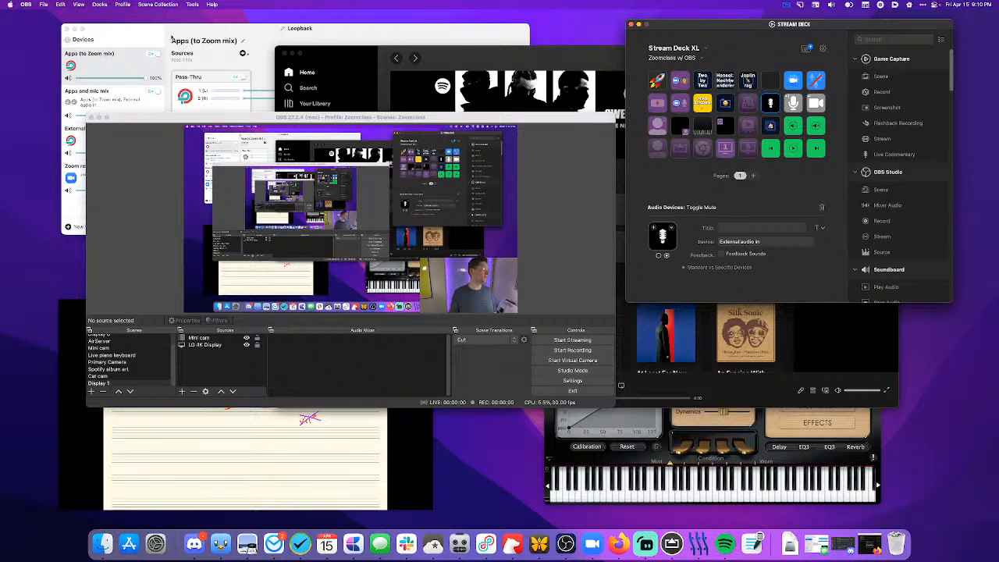
left_click(196, 30)
left_click(122, 136)
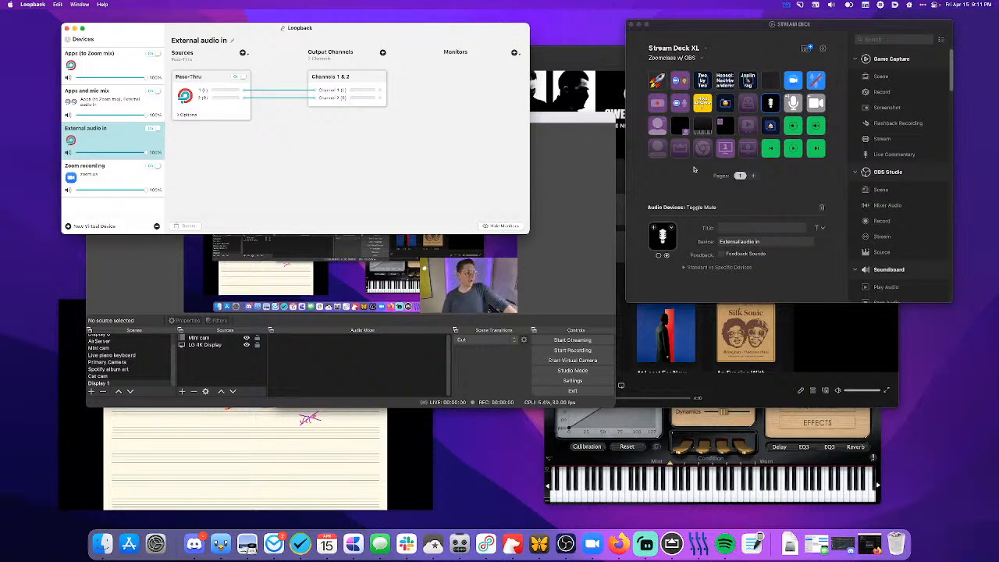
- Switch to Stream Deck and review the settings of the Play Audio soundboard keys in the first row
left_click(824, 199)
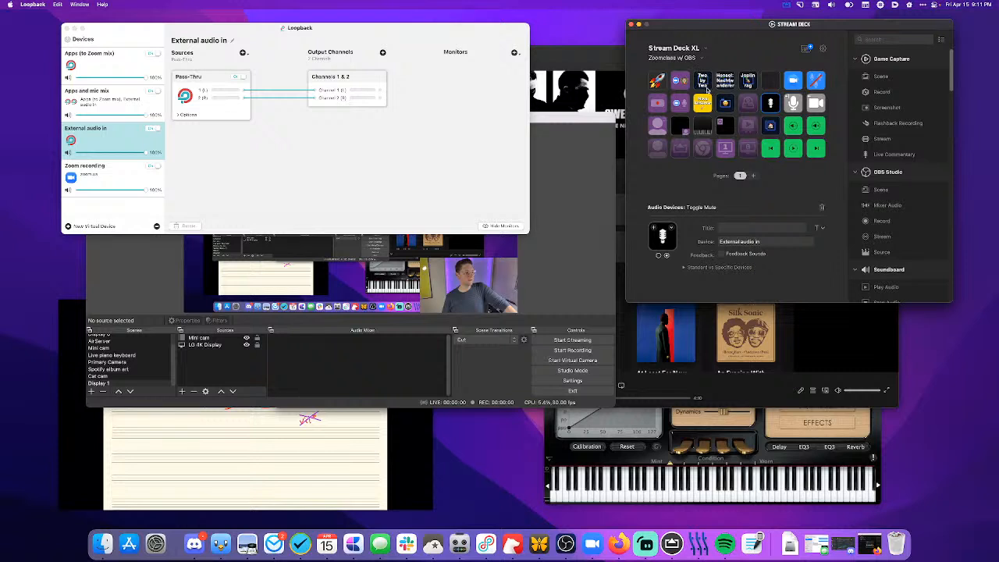
left_click(765, 86)
left_click(749, 86)
left_click(726, 84)
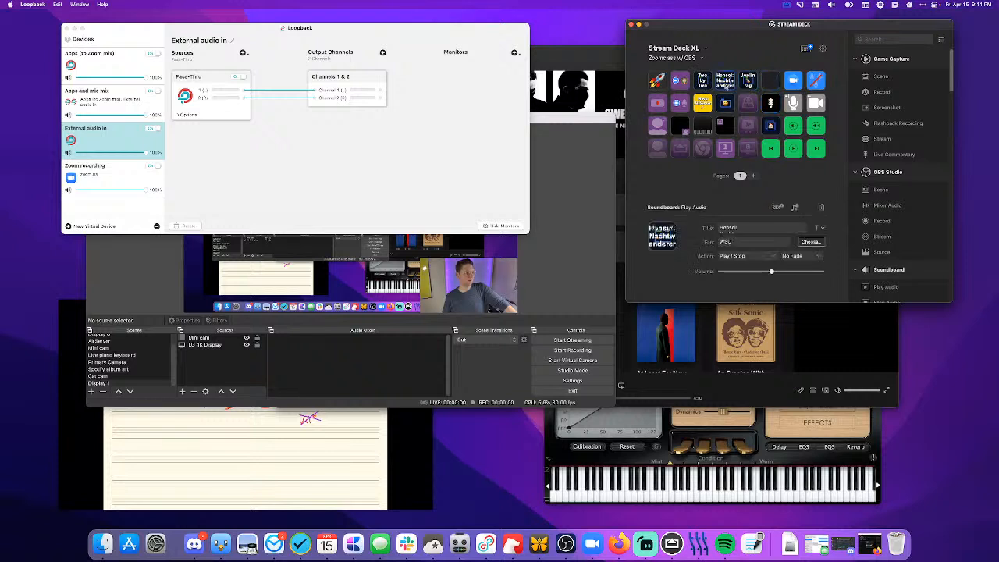
left_click(702, 83)
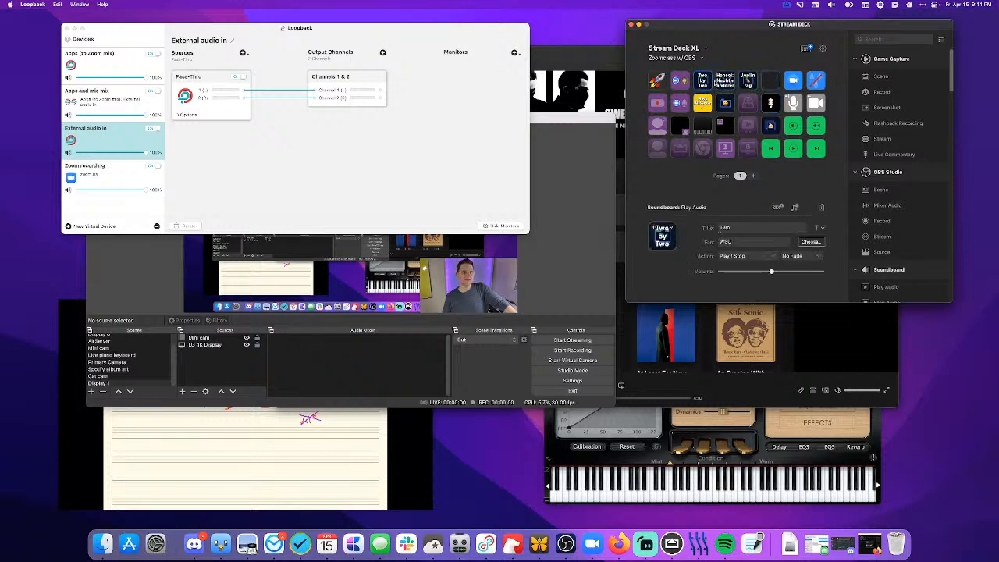
left_click(716, 81)
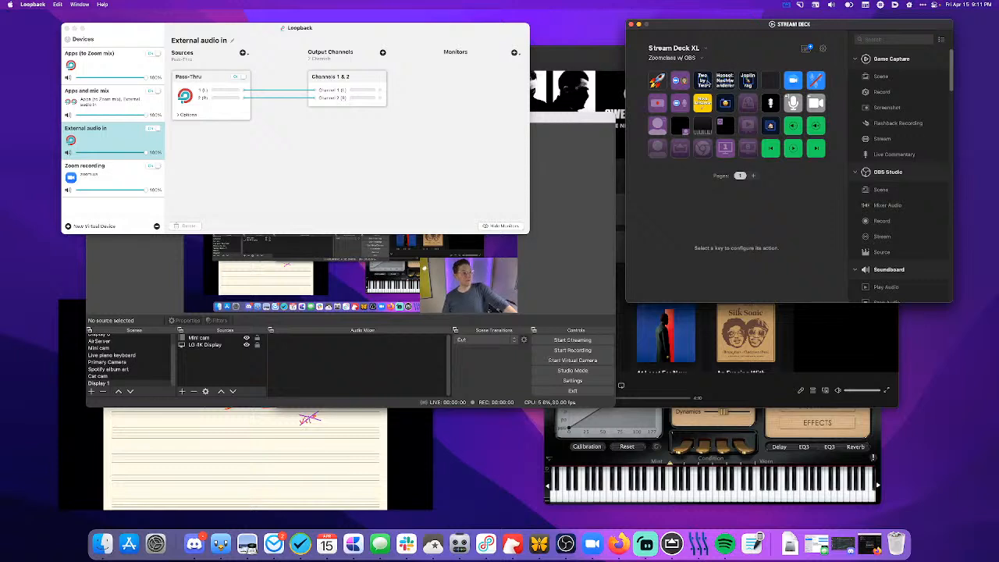
left_click(707, 83)
left_click(728, 82)
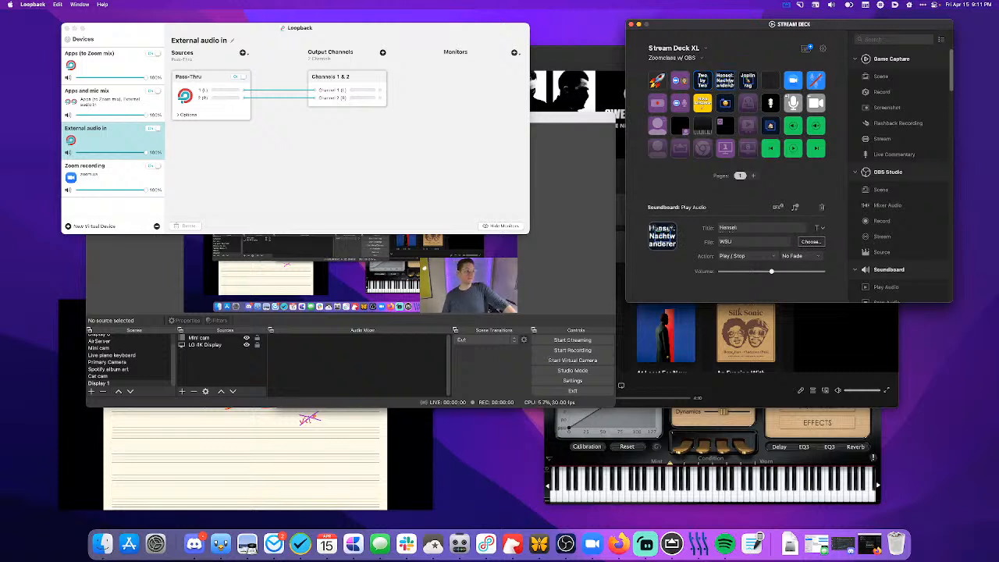
left_click(747, 83)
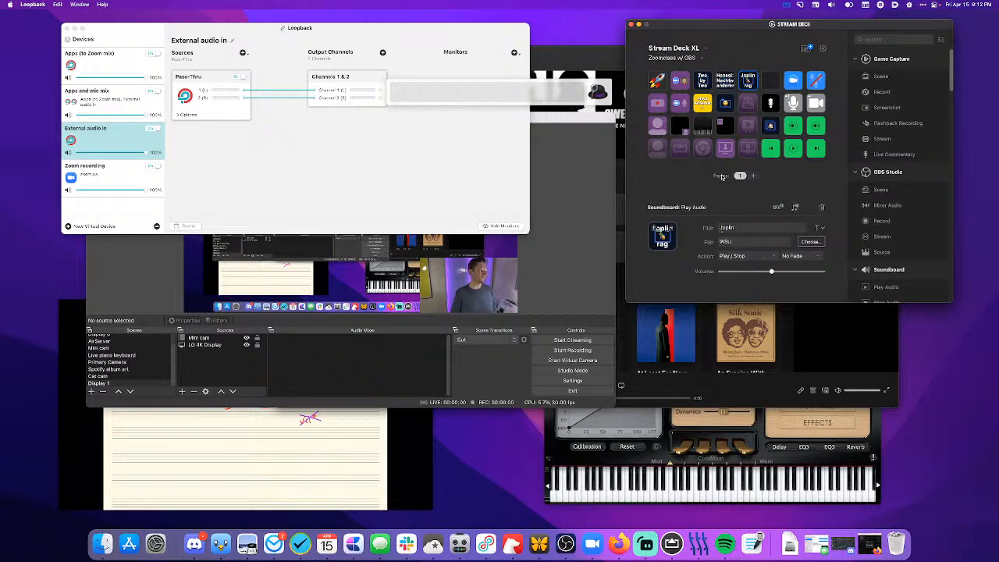
- Search the files for "signal flow", open Zoom class signal flow.diagrams in Diagrams and enlarge the flowchart to 200 %
type("f signal fl")
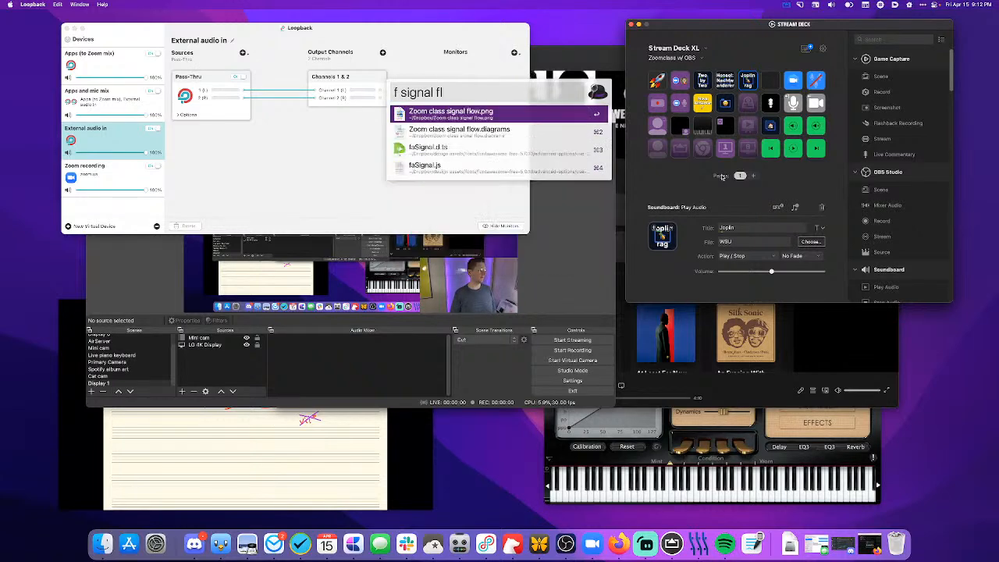
type("ow")
key("Down")
key("Return")
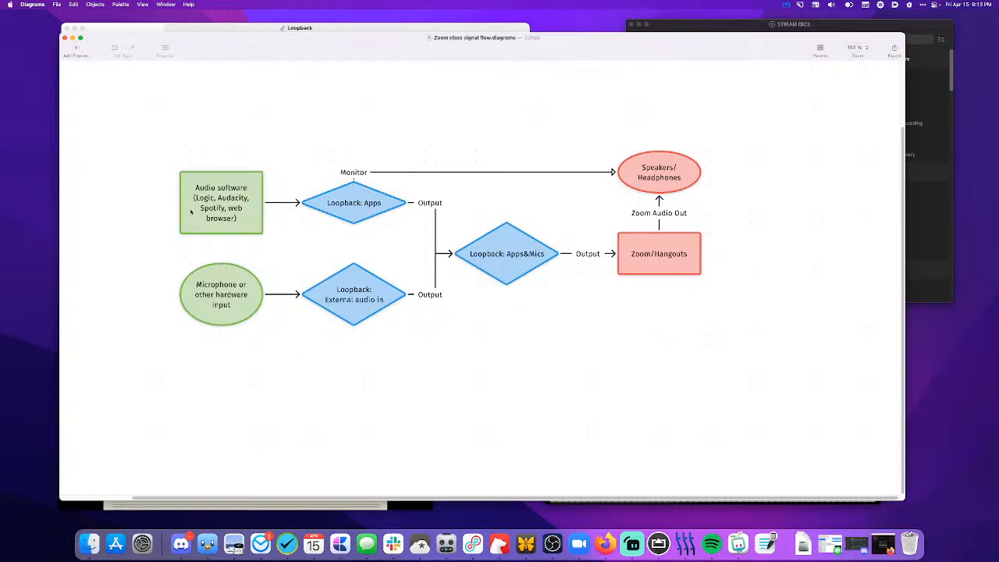
scroll(191, 212, "up", 3)
scroll(191, 212, "up", 1)
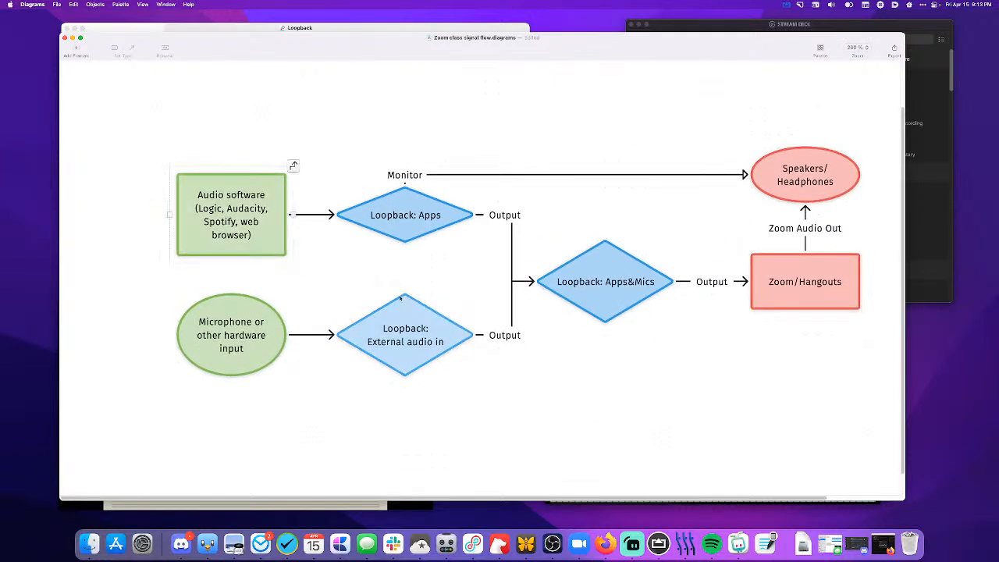
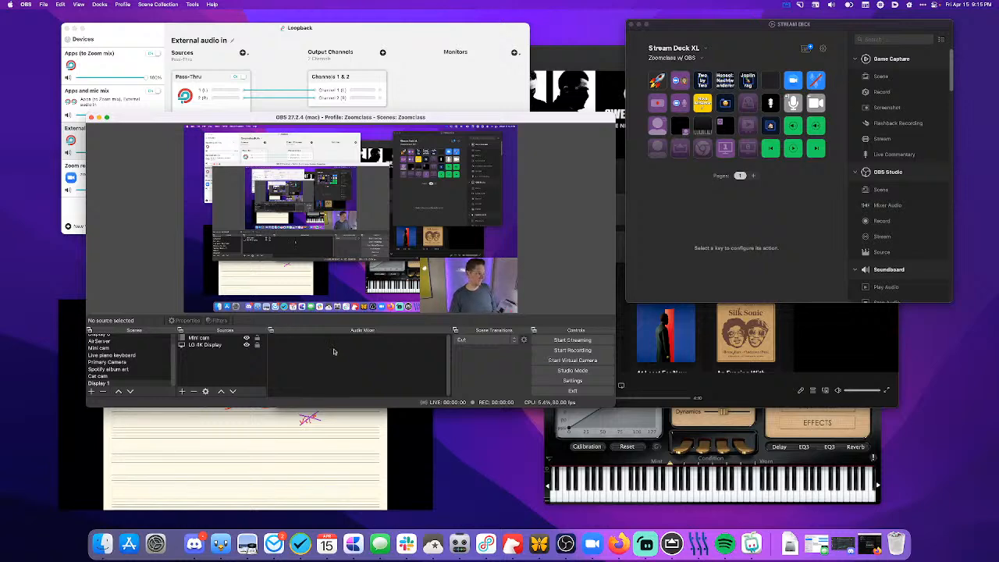
- In the OBS audio settings, set the Mic/Auxiliary Audio device to Apps and mic mix
left_click(582, 381)
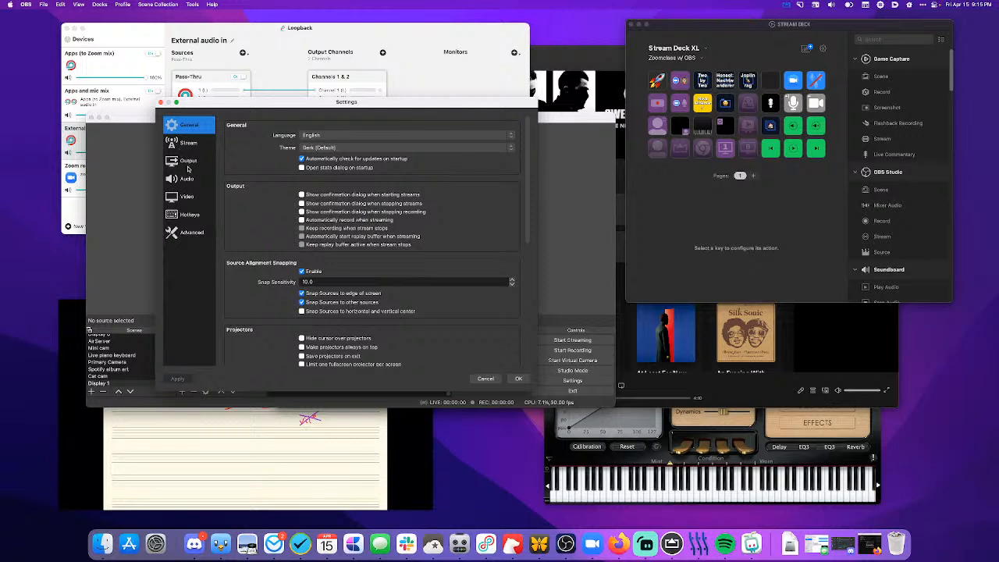
left_click(188, 160)
left_click(189, 179)
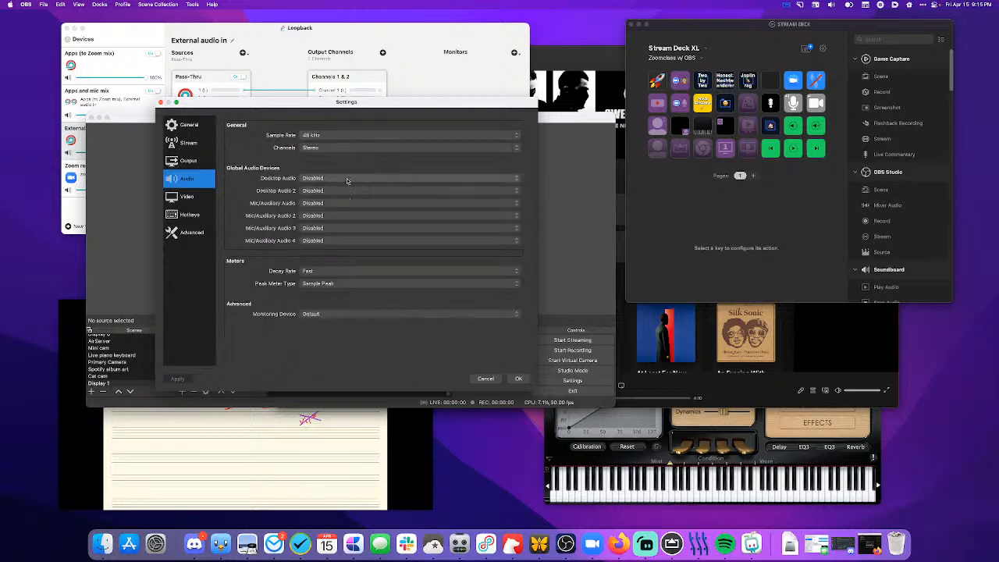
left_click(348, 203)
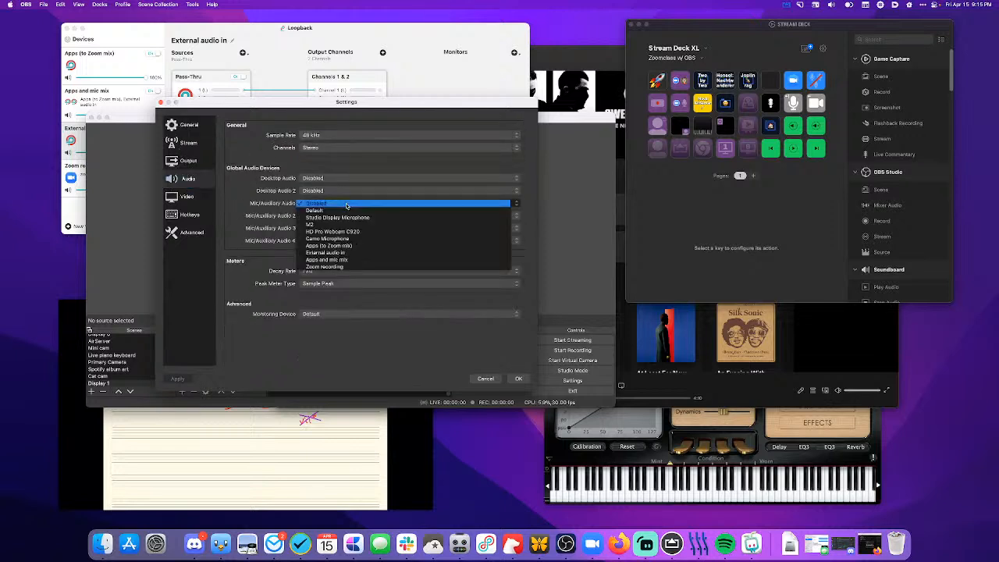
left_click(344, 260)
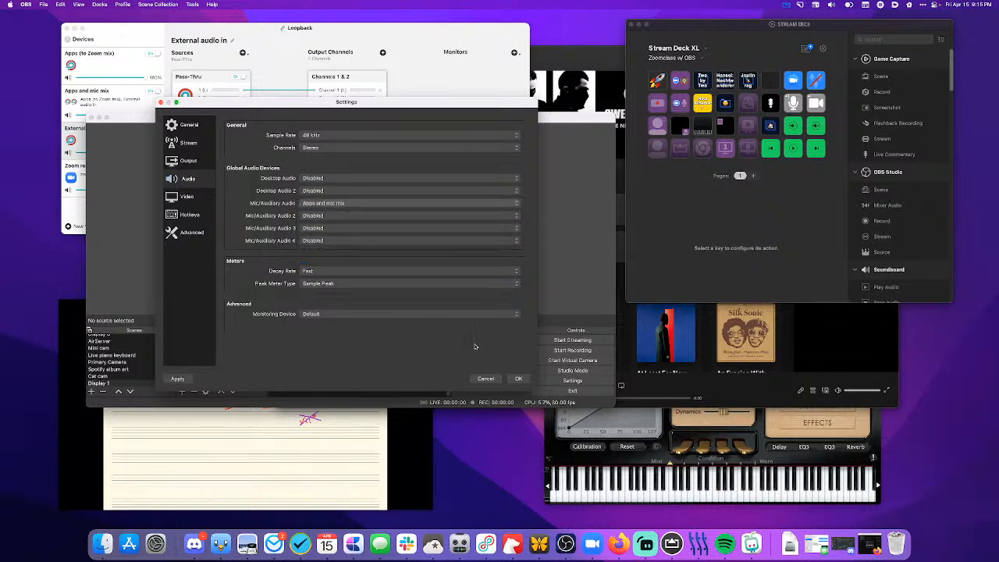
left_click(518, 378)
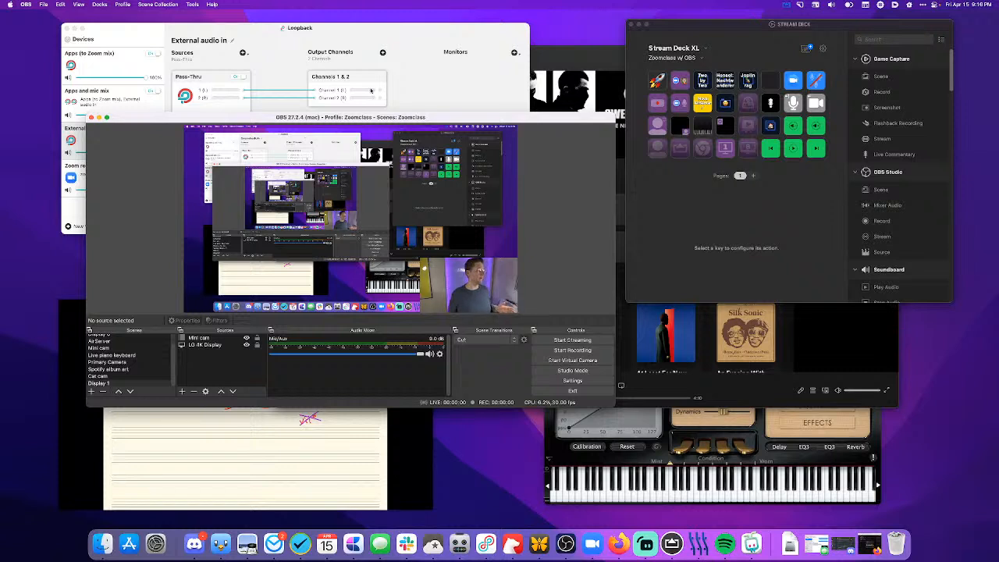
- Switch to Loopback, add M2 as a source of External audio in, and check the Mic/Aux level in the OBS mixer
left_click(386, 30)
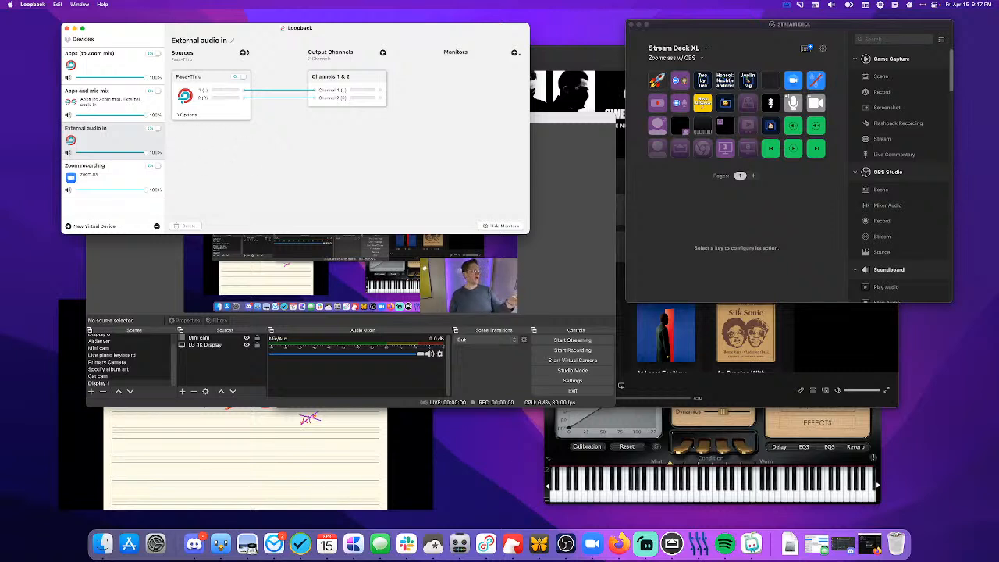
left_click(243, 52)
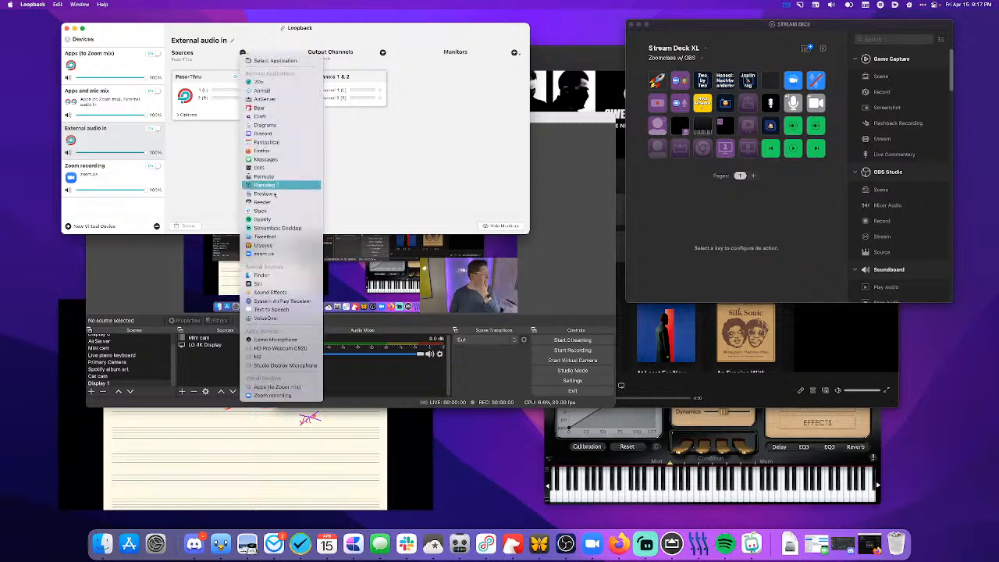
left_click(276, 357)
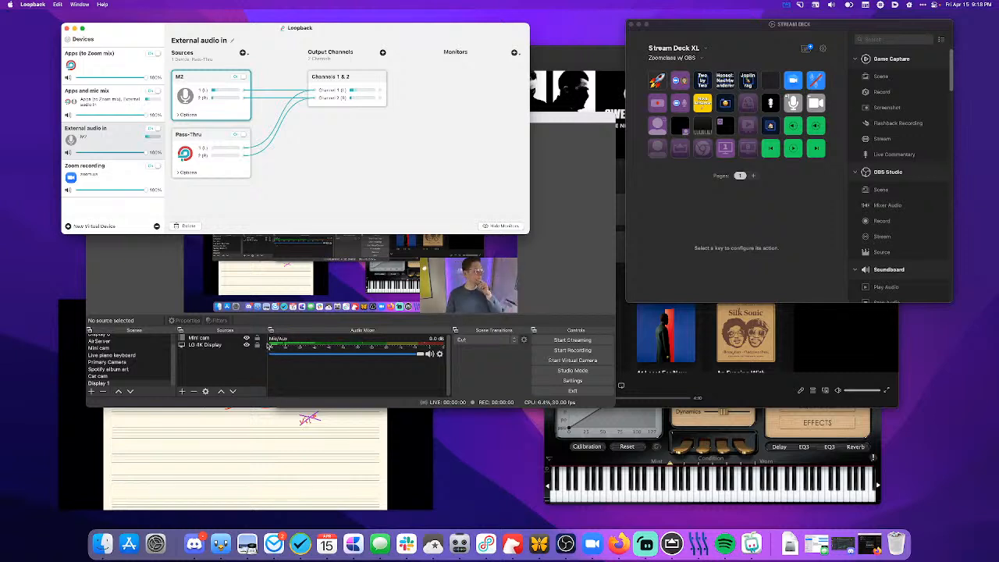
left_click(372, 381)
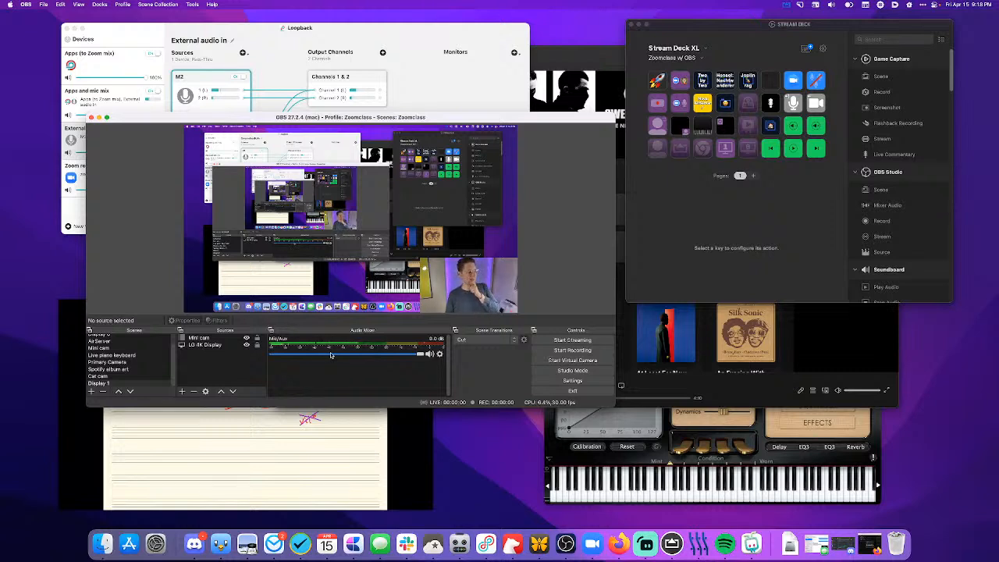
- In Loopback, remove the cable from M2's right channel and route its left channel to output Channel 2 as well
left_click(274, 78)
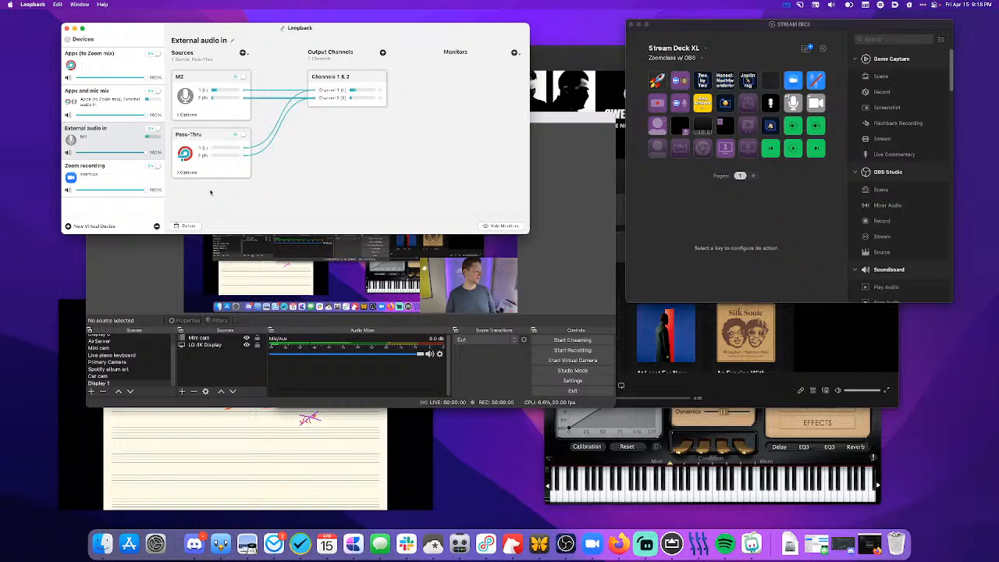
left_click(190, 225)
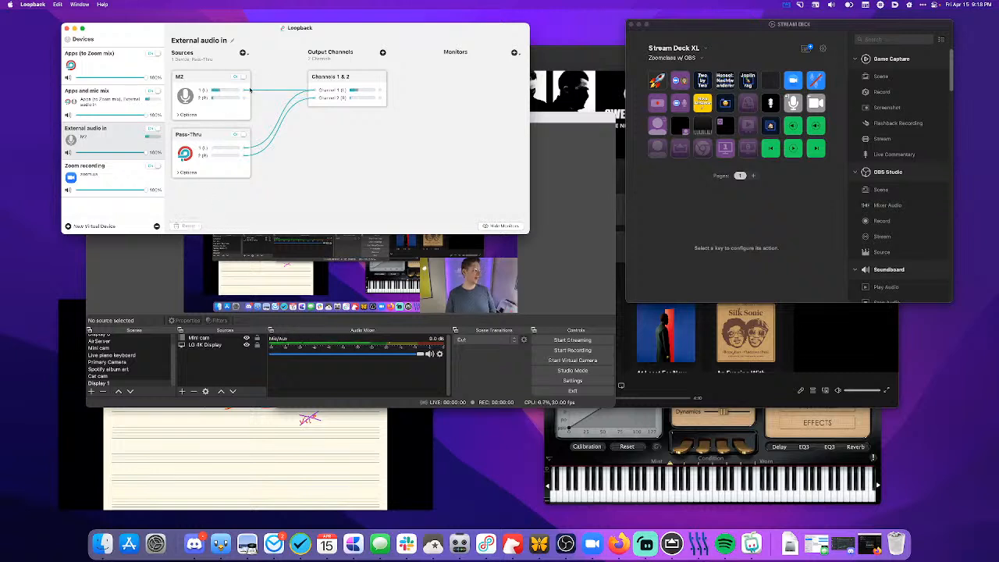
left_click_drag(243, 93, 318, 98)
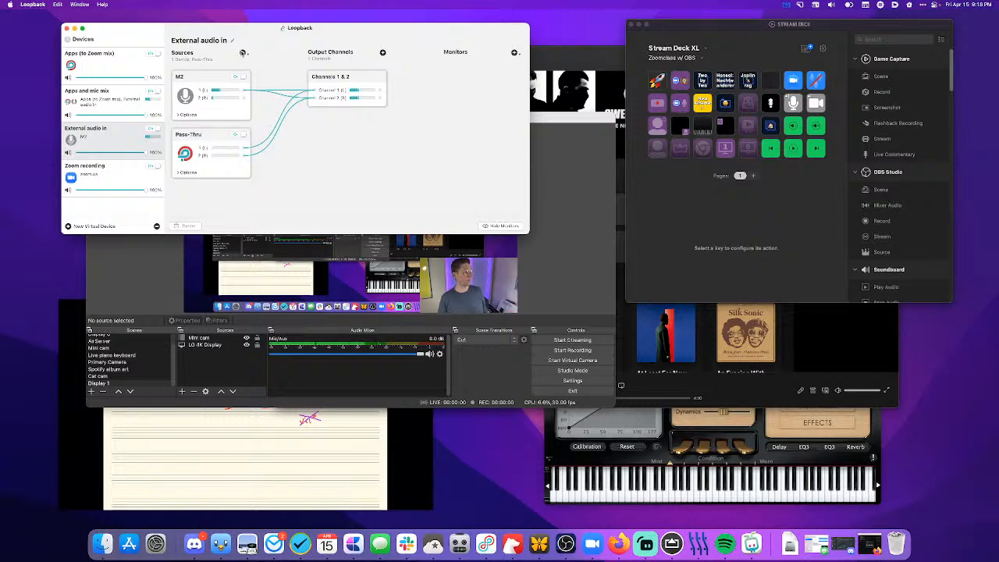
- Add the Studio Display Microphone as a source of External audio in and clear the selection
left_click(242, 52)
left_click(284, 359)
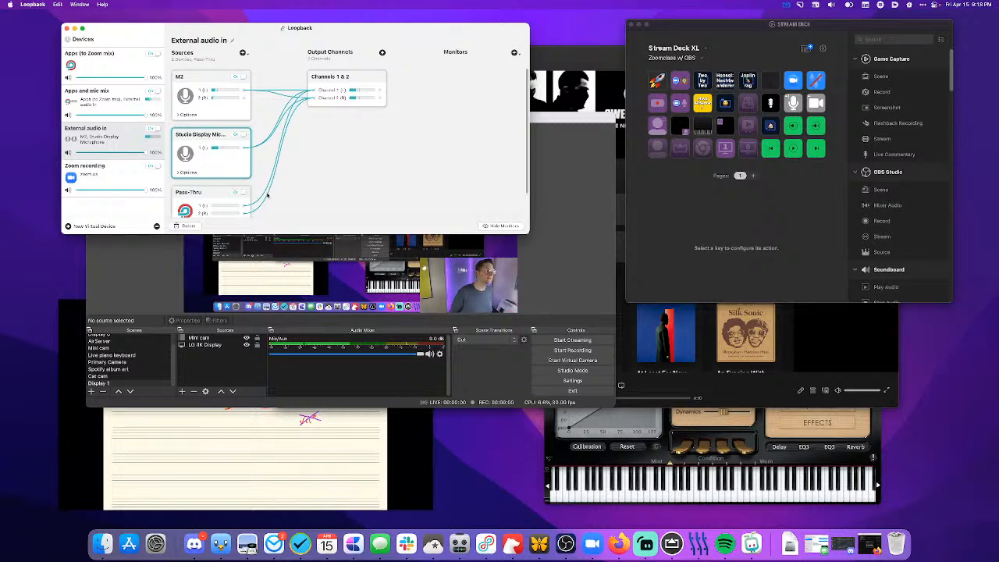
left_click(260, 147)
left_click(288, 107)
left_click(344, 125)
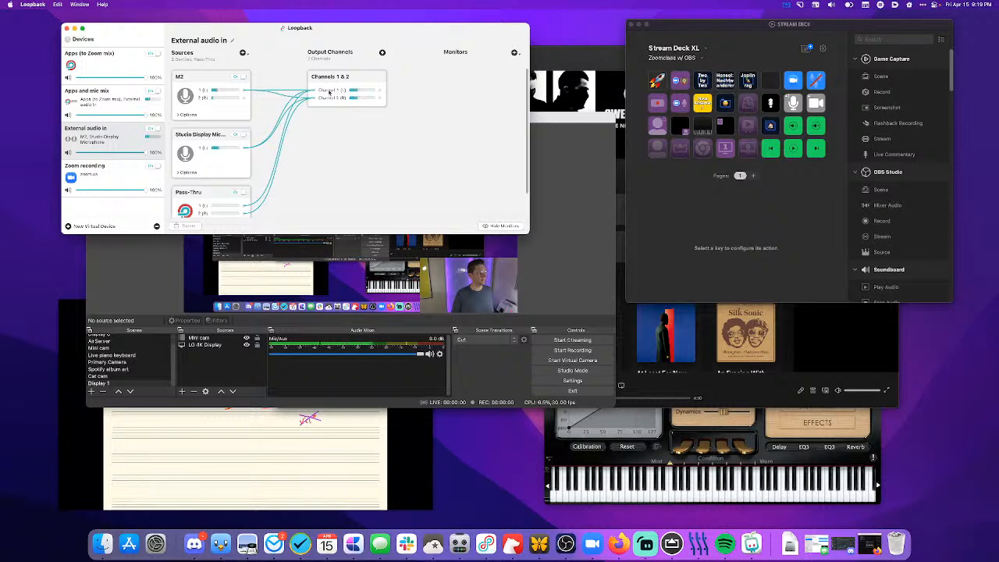
- Add M2 as a monitor of External audio in and turn off the M2 source
left_click(515, 52)
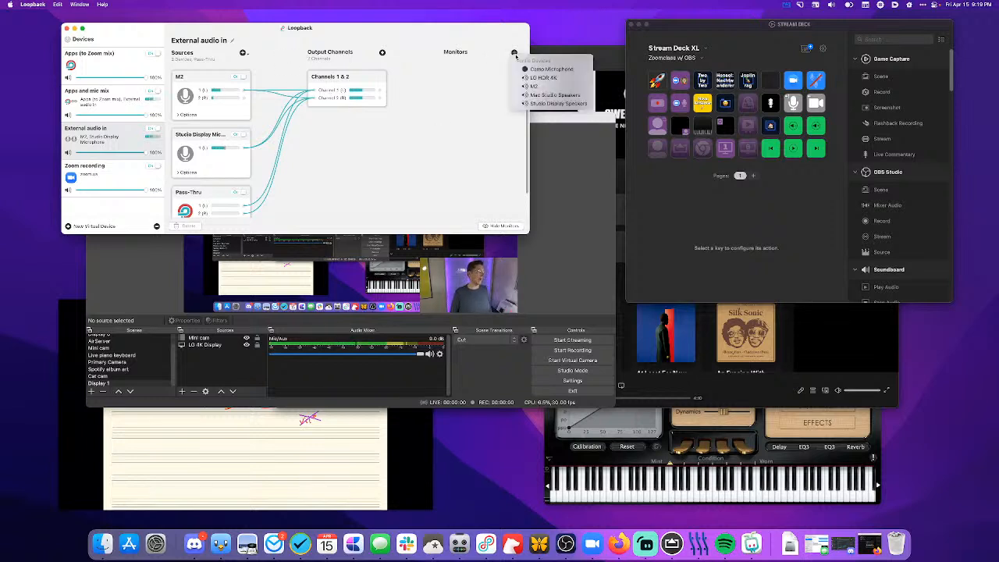
left_click(553, 95)
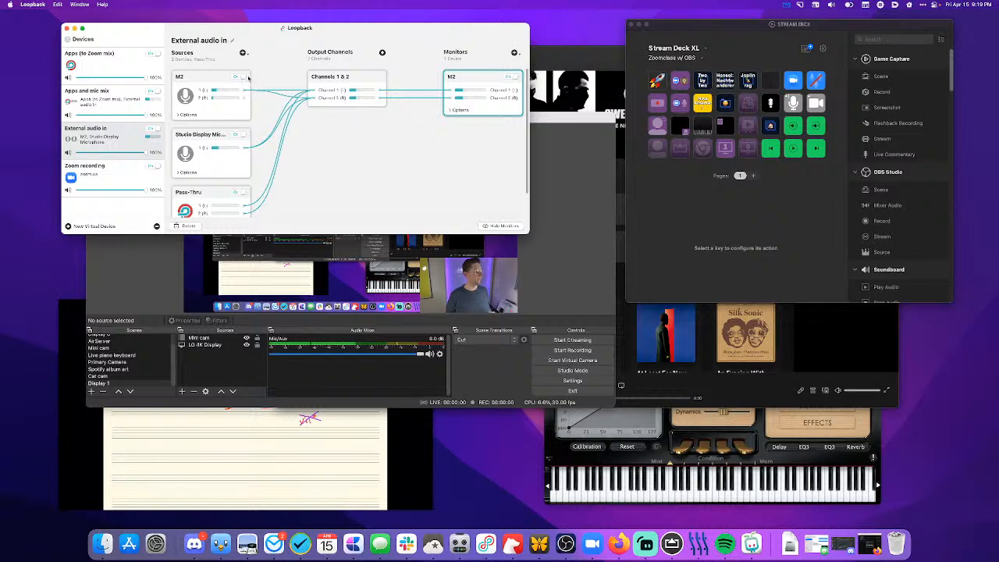
left_click(239, 76)
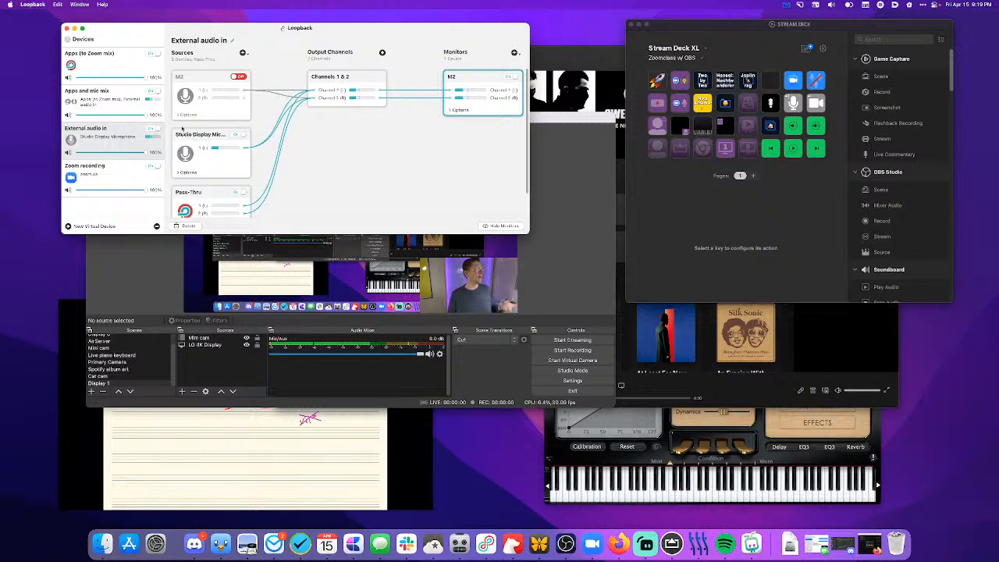
- Review the Apps and mic mix device, then add M2 as a monitor of the Apps (to Zoom mix) device
left_click(109, 109)
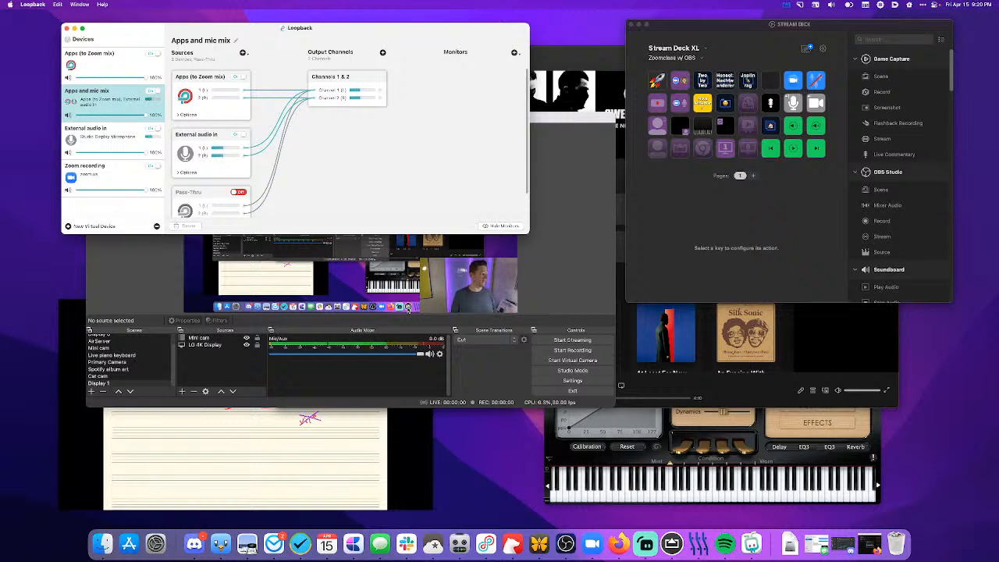
left_click(123, 65)
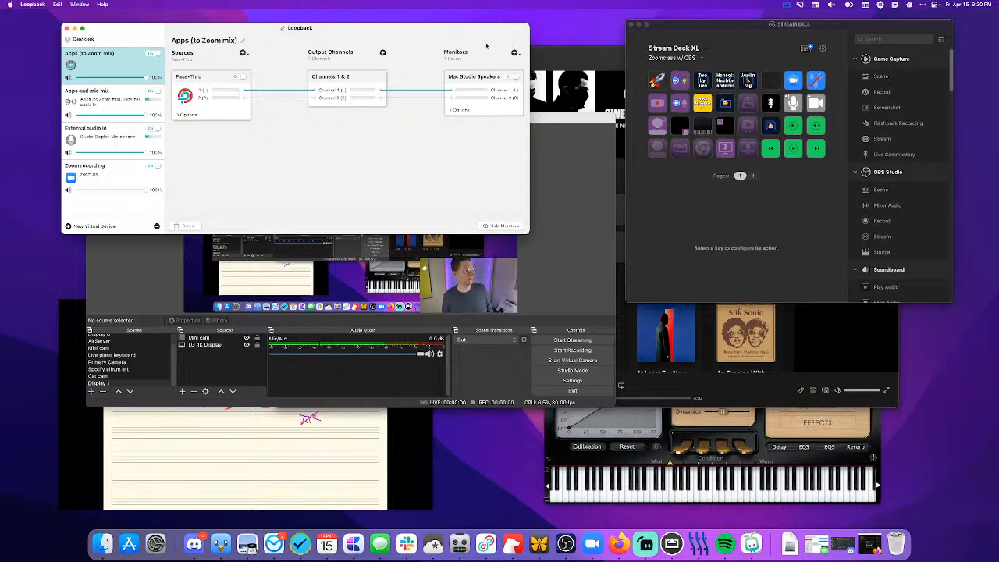
left_click(514, 53)
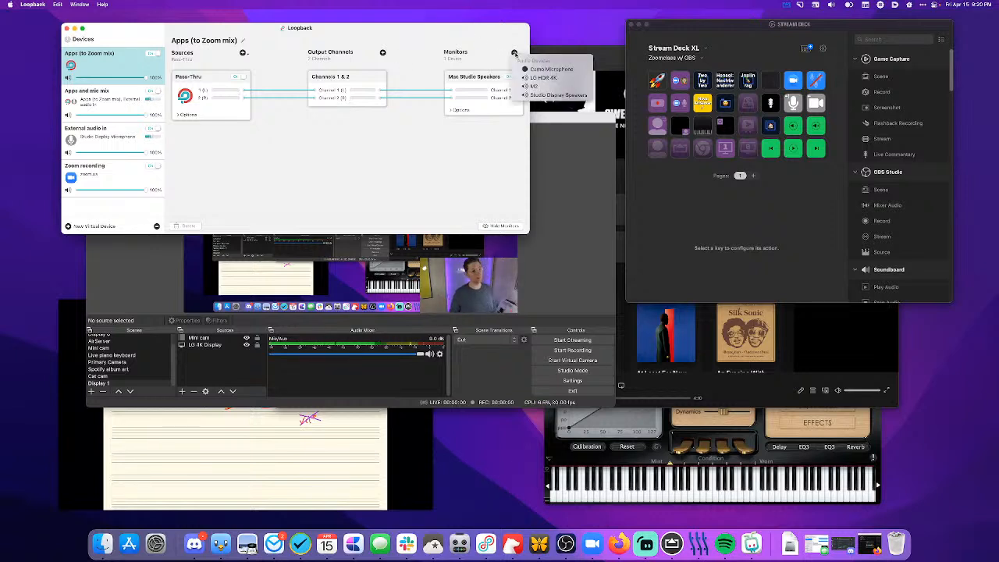
left_click(539, 86)
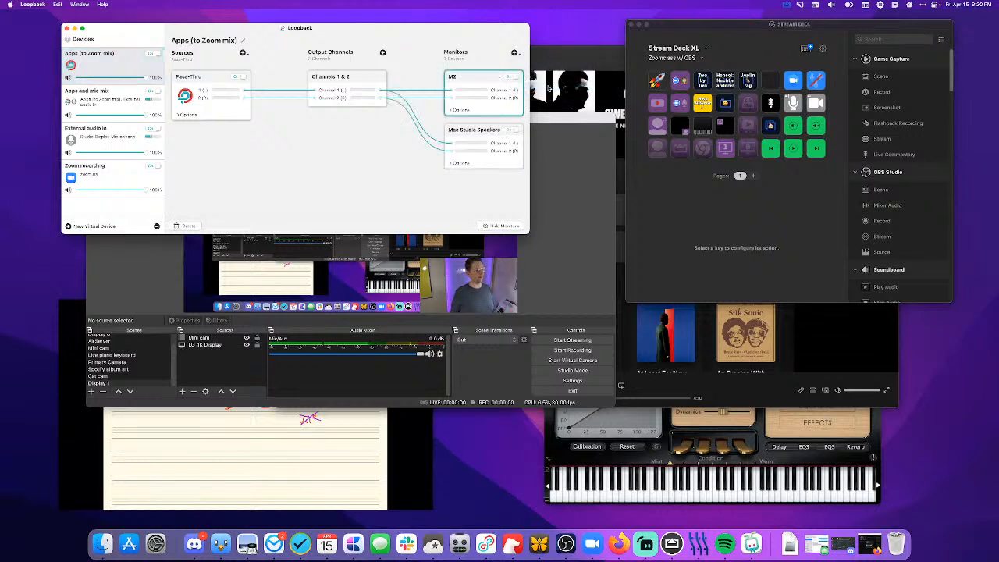
left_click(514, 53)
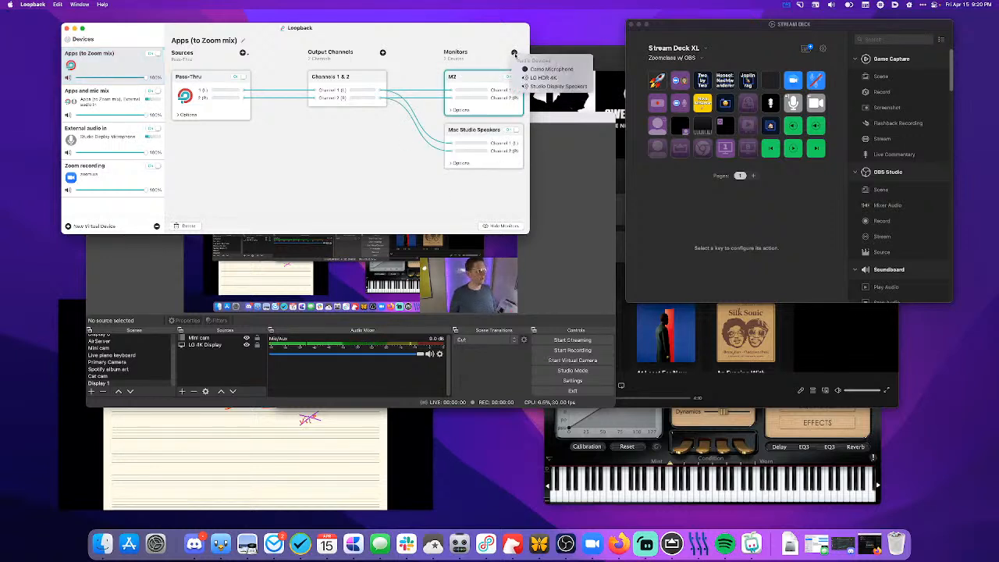
left_click(508, 49)
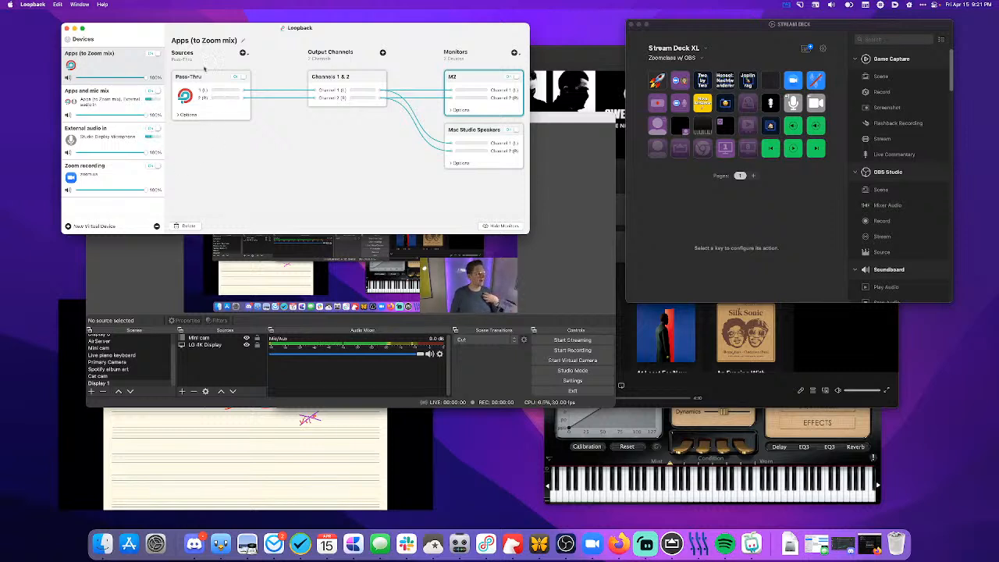
- Add Firefox as a source of Apps (to Zoom mix) and inspect its Mute when capturing option
left_click(243, 54)
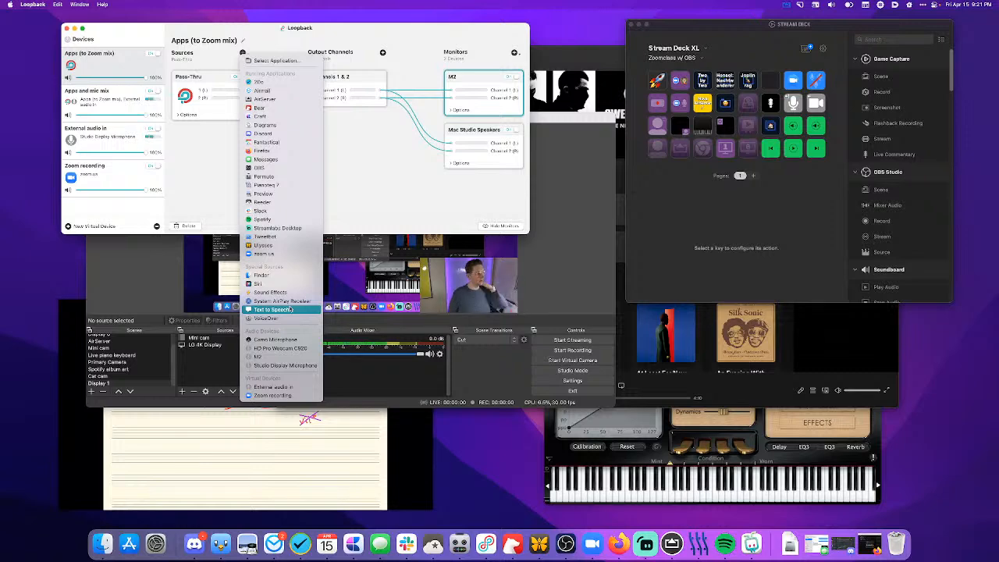
left_click(292, 151)
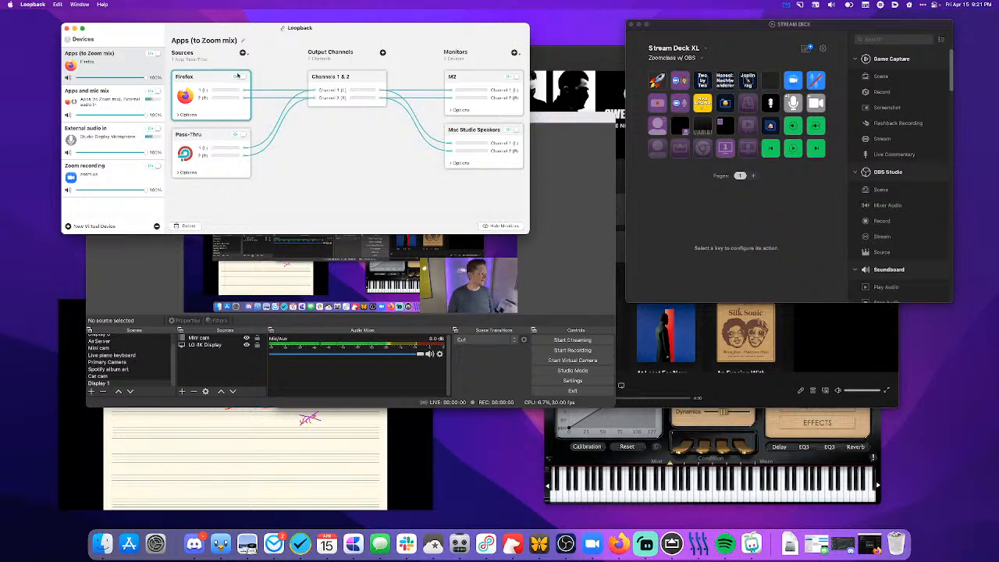
left_click(189, 114)
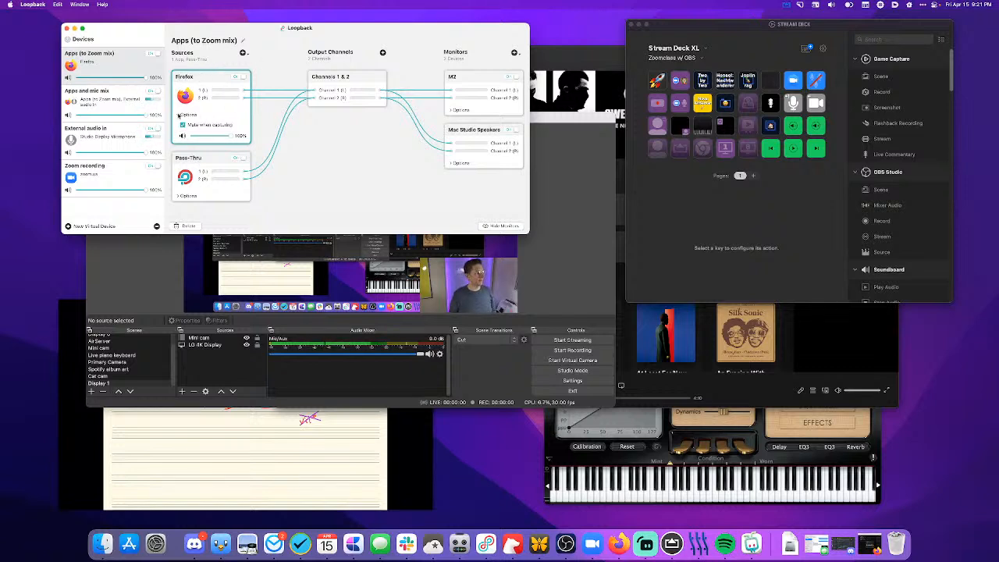
left_click(181, 115)
- Add Stream Deck.app from the Applications folder and the running Pianoteq 7 as sources of Apps (to Zoom mix)
left_click(242, 52)
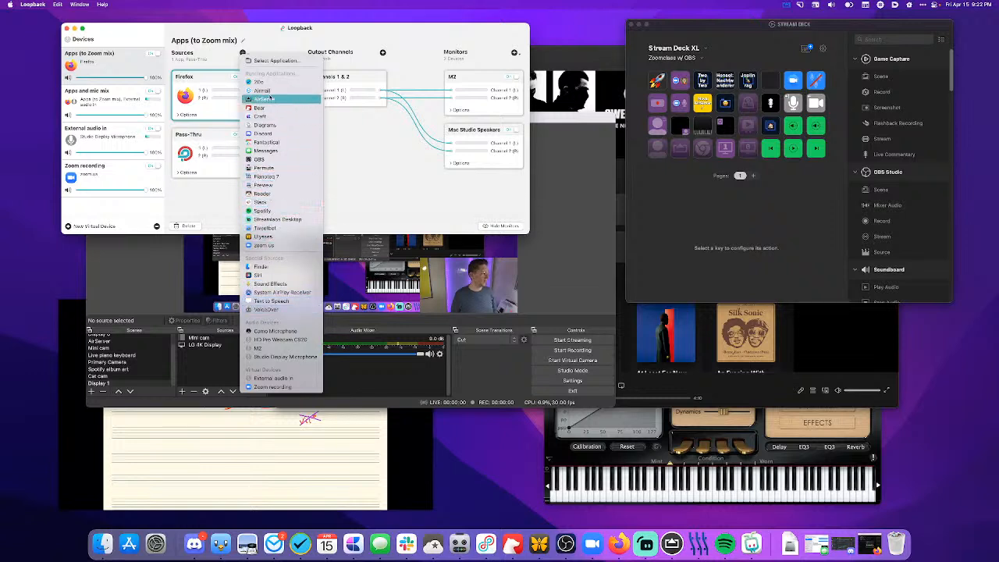
left_click(275, 61)
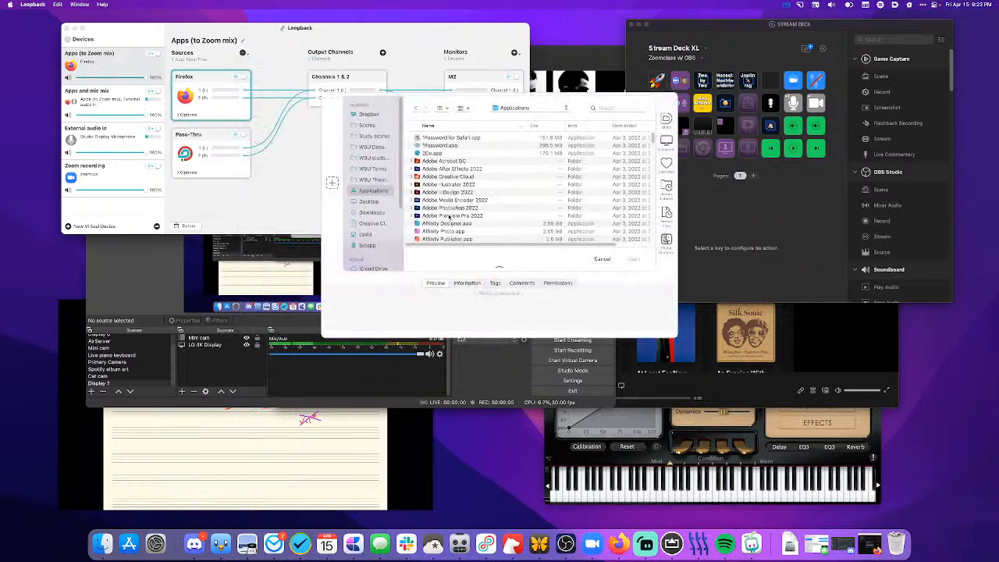
scroll(461, 199, "down", 5)
scroll(461, 200, "down", 10)
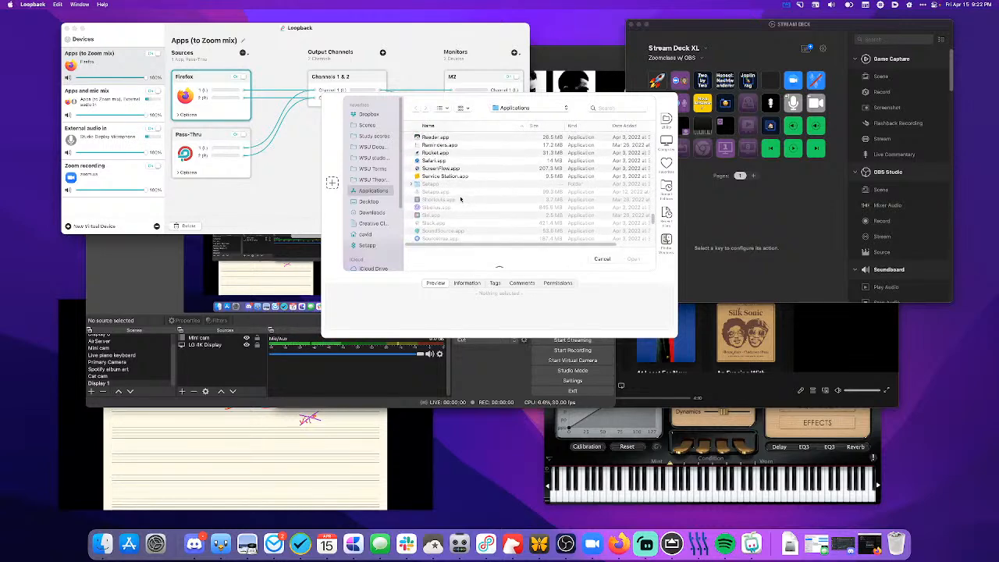
scroll(429, 225, "down", 2)
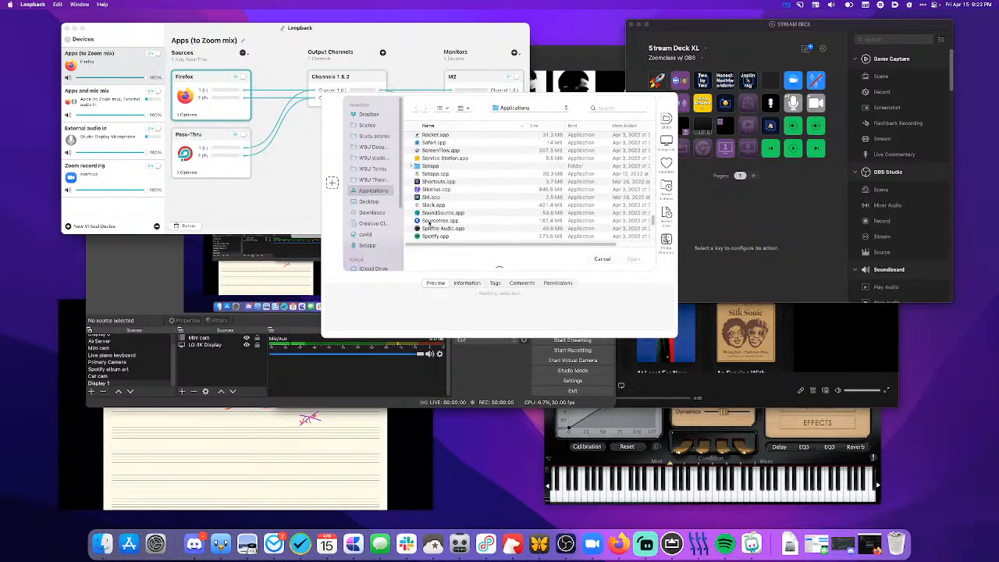
scroll(429, 225, "down", 6)
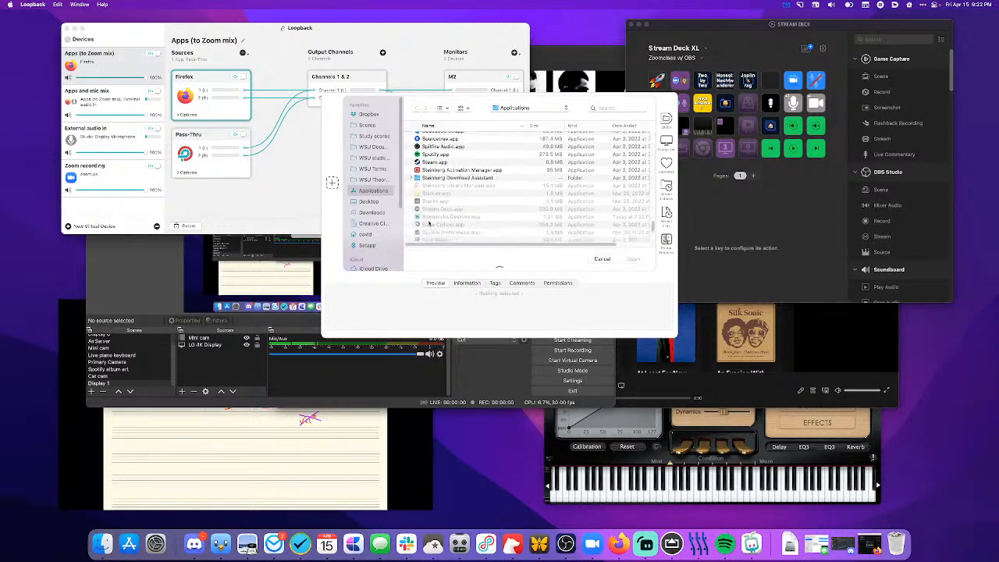
left_click(430, 201)
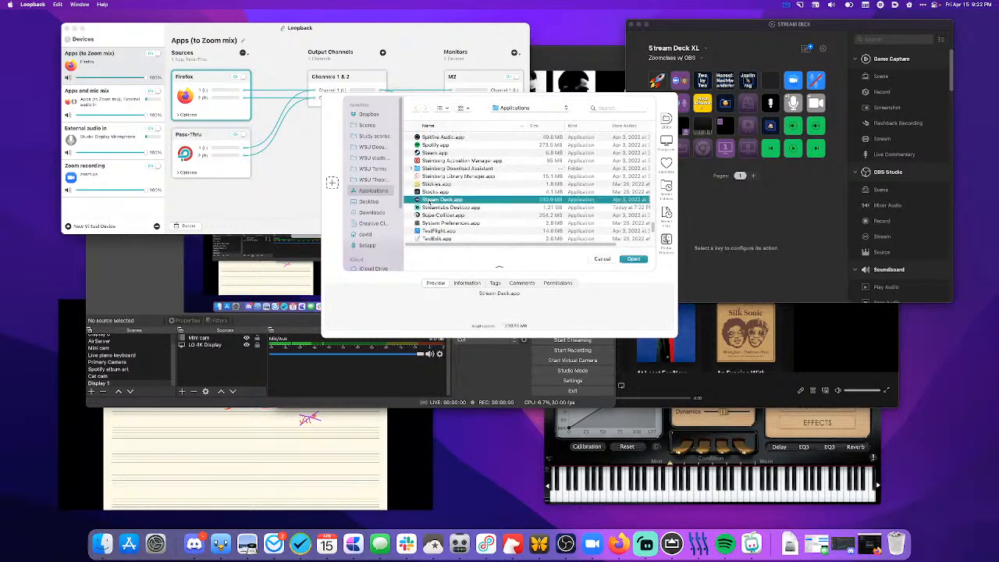
left_click(626, 260)
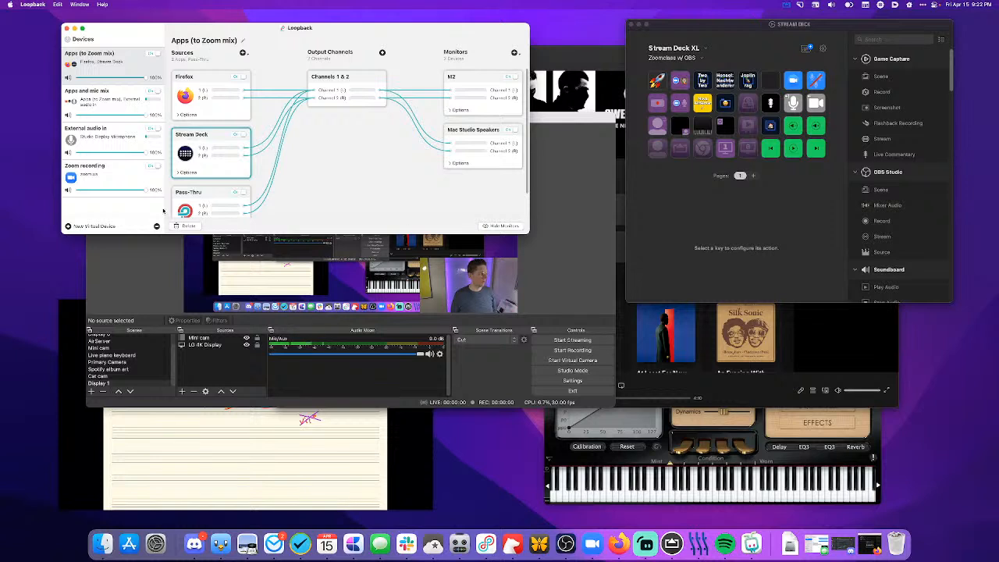
left_click(243, 53)
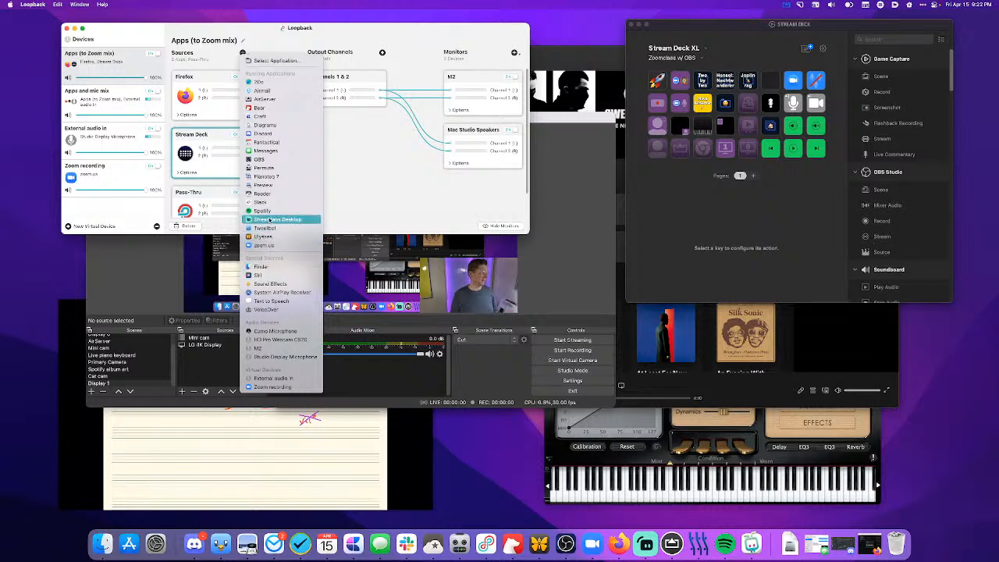
left_click(264, 177)
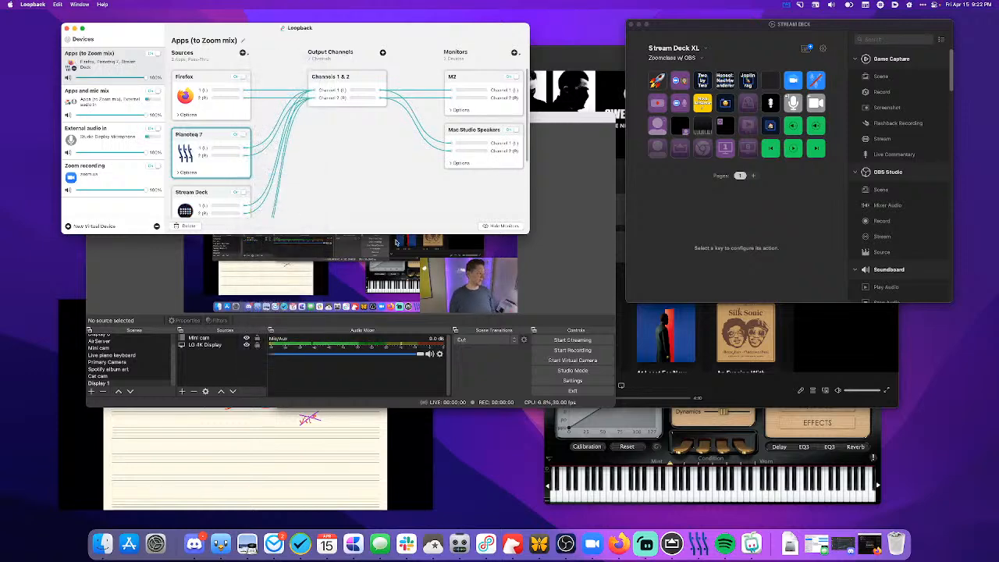
- Check the Pianoteq 7 source's options and turn off the Mac Studio Speakers monitor of Apps (to Zoom mix)
left_click(192, 172)
left_click(193, 172)
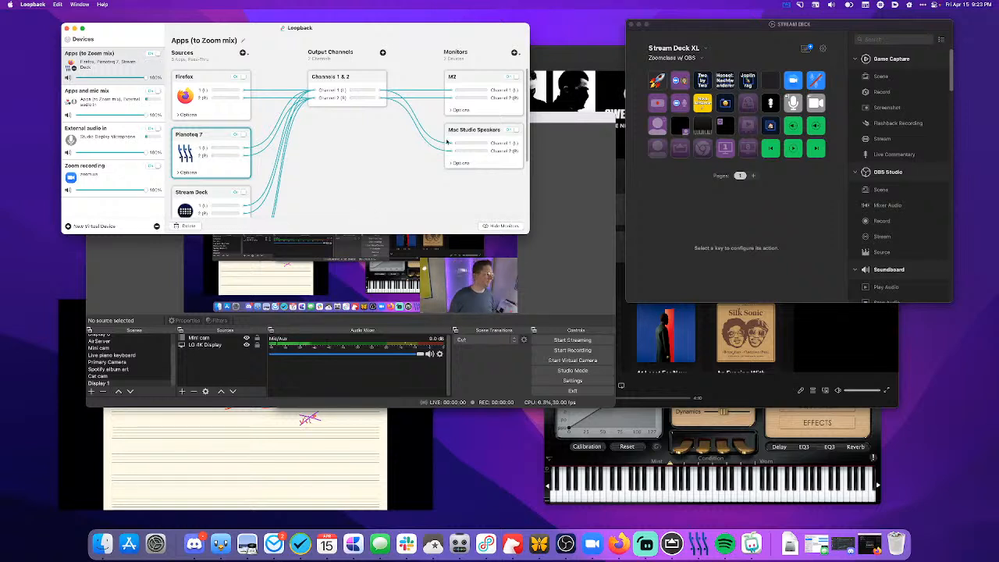
left_click(512, 129)
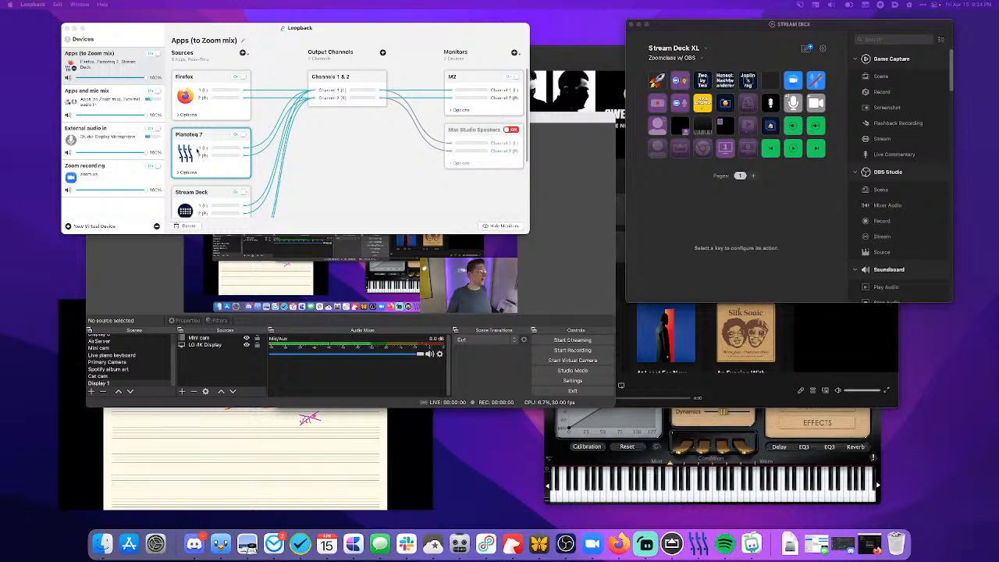
- Look through the sources and their channel routing in the Apps (to Zoom mix) device
scroll(197, 150, "down", 3)
scroll(197, 151, "up", 3)
scroll(197, 150, "down", 3)
scroll(197, 151, "up", 3)
scroll(197, 151, "down", 3)
scroll(197, 150, "up", 3)
scroll(197, 150, "down", 2)
scroll(197, 151, "up", 2)
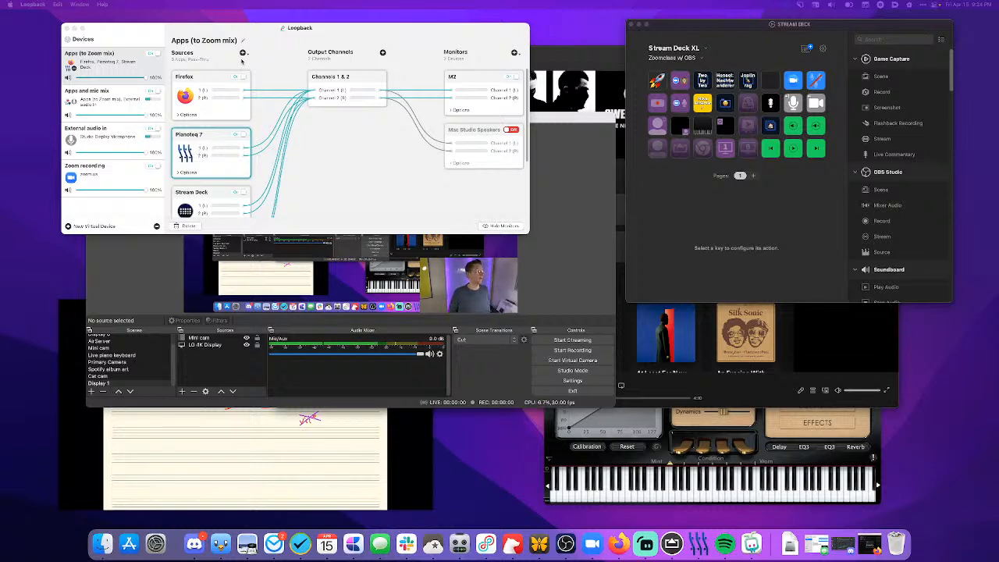
- Add the running Spotify and AirServer applications as sources of Apps (to Zoom mix) and review the source list
left_click(243, 52)
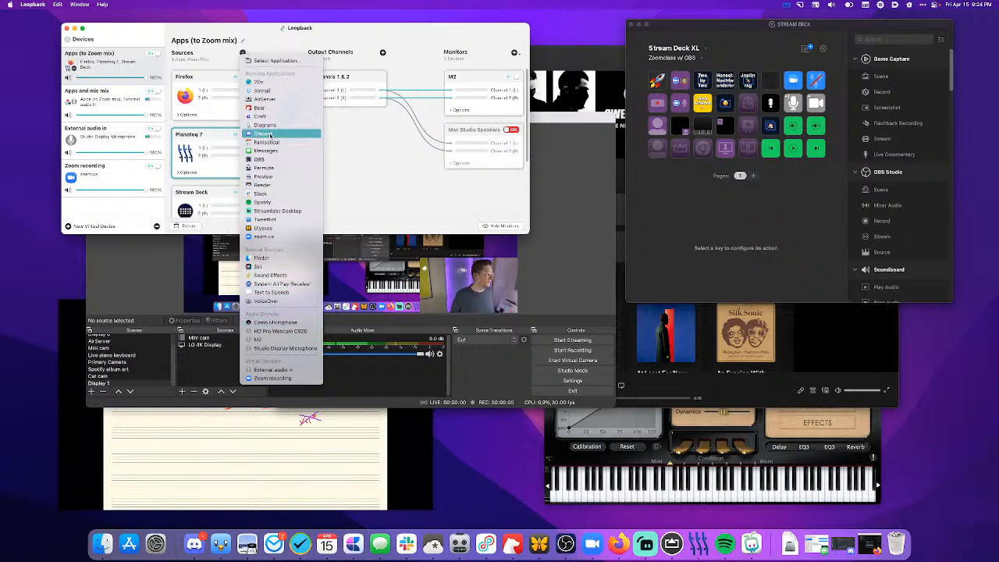
left_click(264, 202)
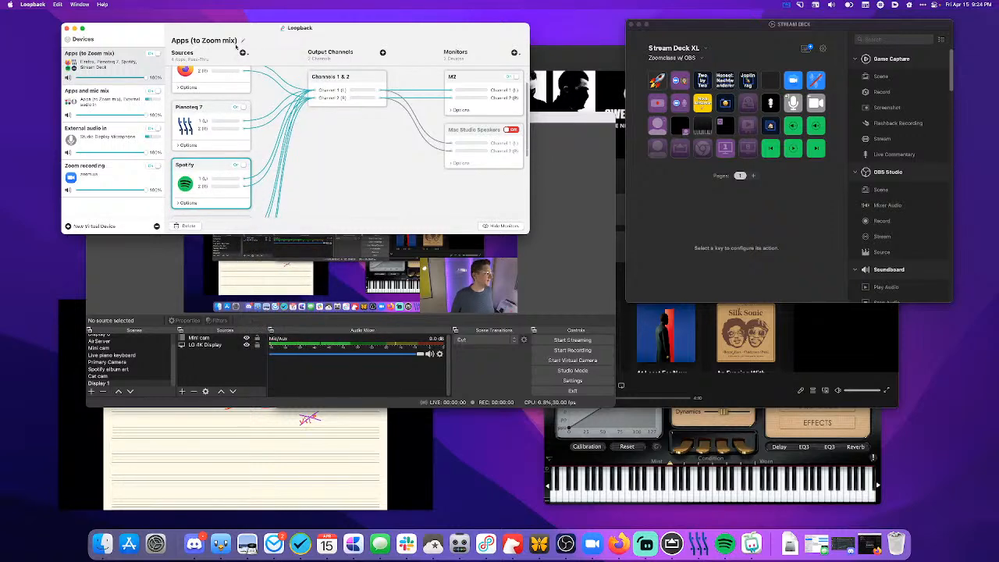
left_click(242, 53)
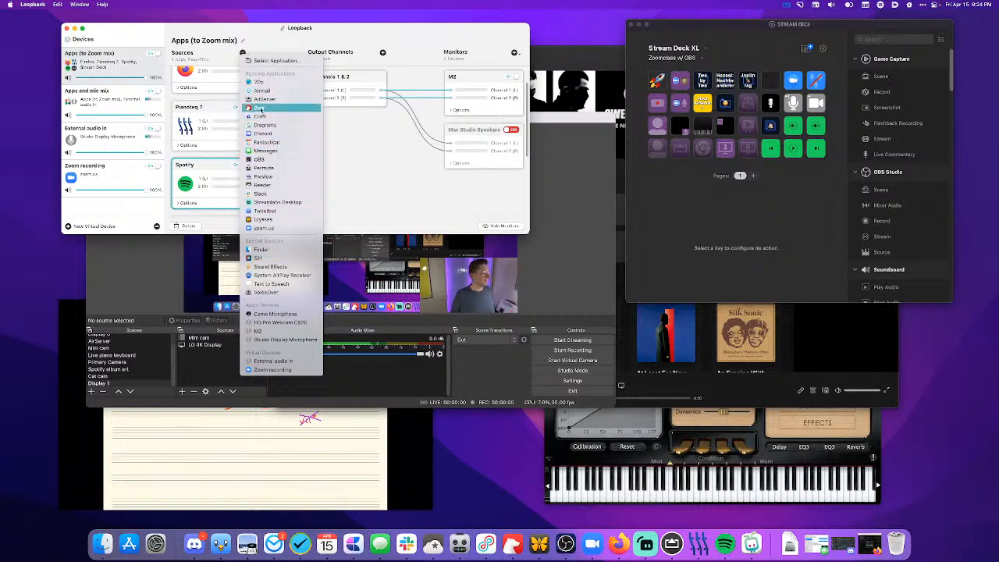
left_click(261, 100)
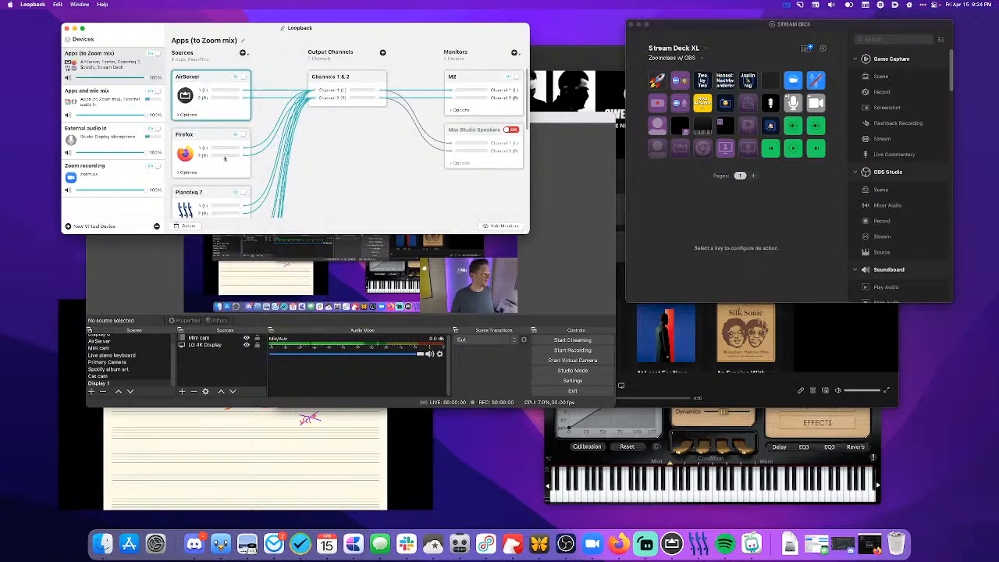
scroll(230, 141, "down", 3)
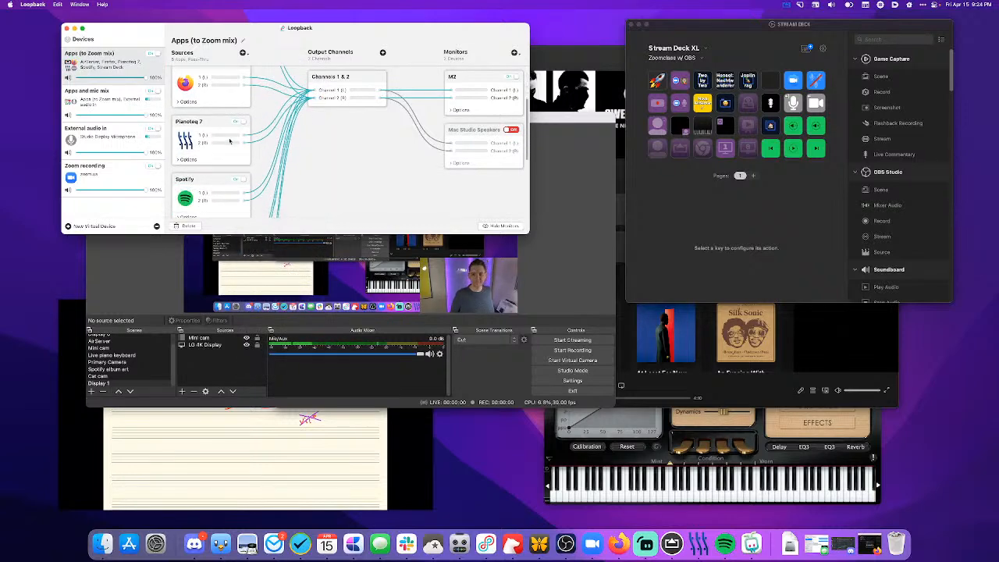
scroll(229, 142, "down", 2)
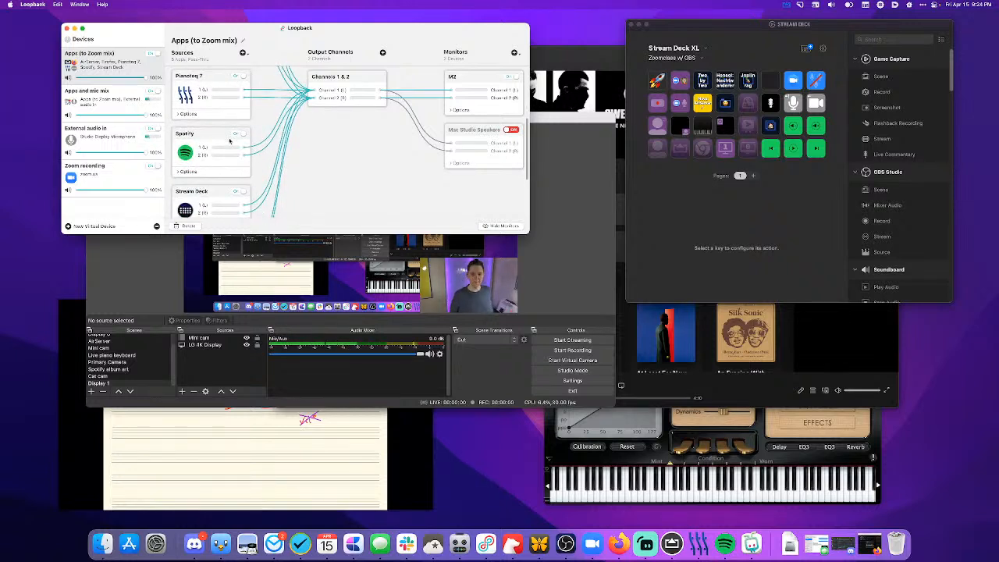
scroll(229, 141, "down", 2)
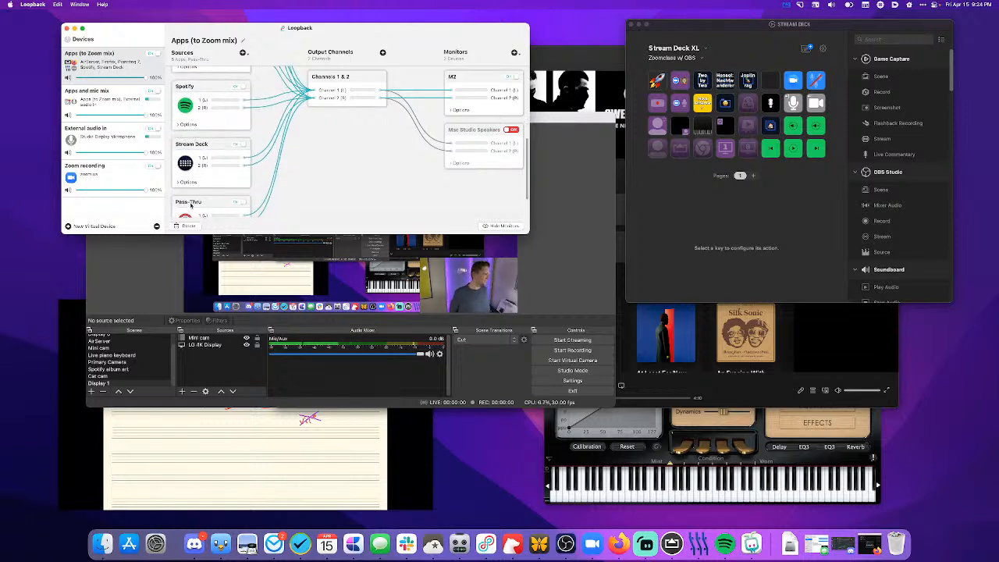
scroll(191, 204, "down", 2)
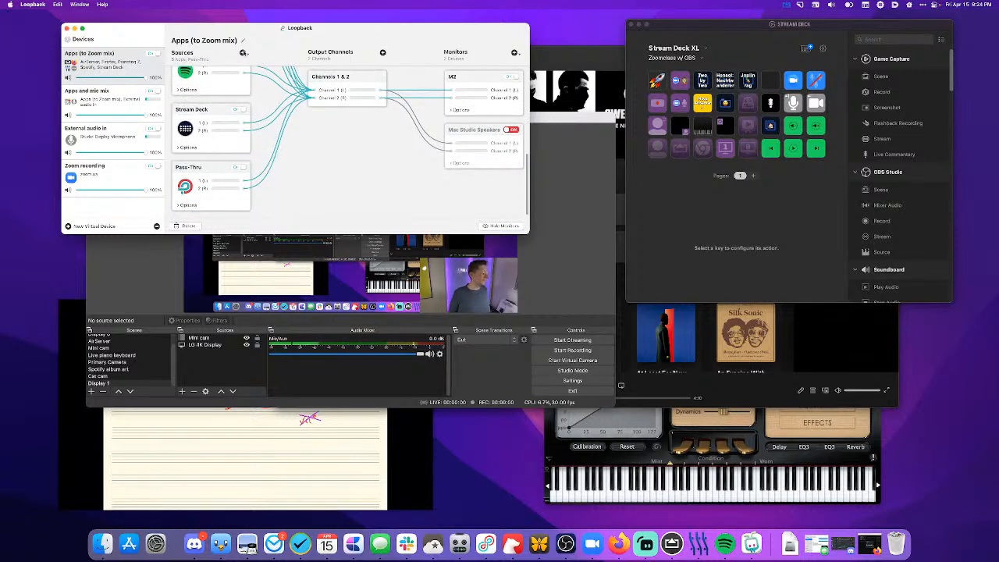
- Add Audacity.app from the Applications folder as a source of Apps (to Zoom mix)
left_click(243, 53)
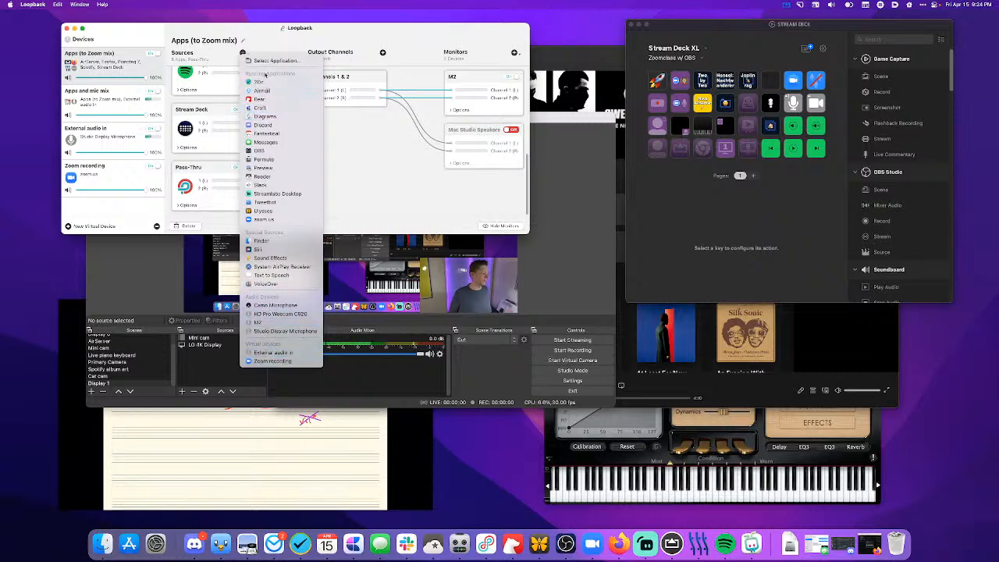
left_click(274, 60)
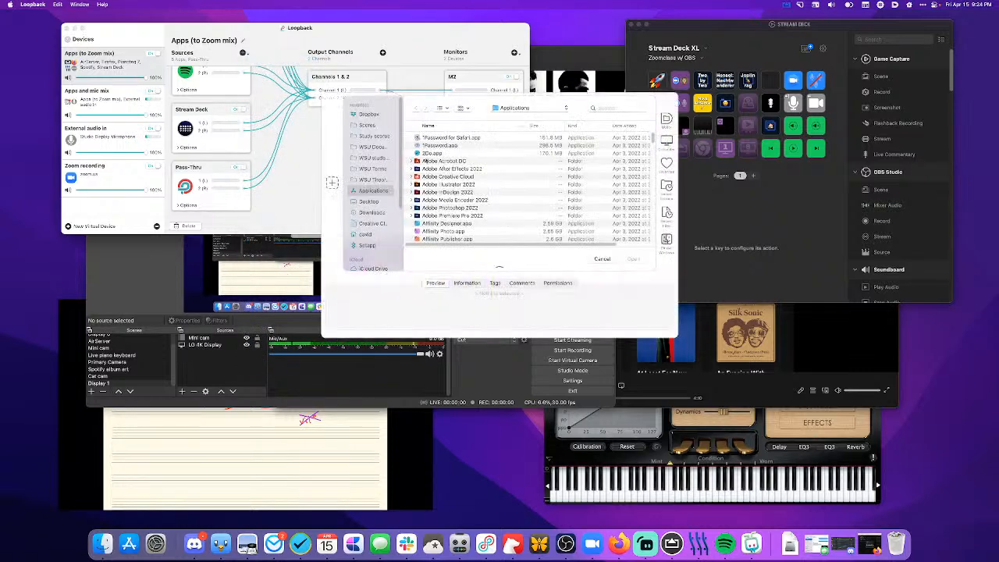
scroll(432, 161, "down", 5)
scroll(432, 161, "up", 5)
scroll(432, 162, "down", 5)
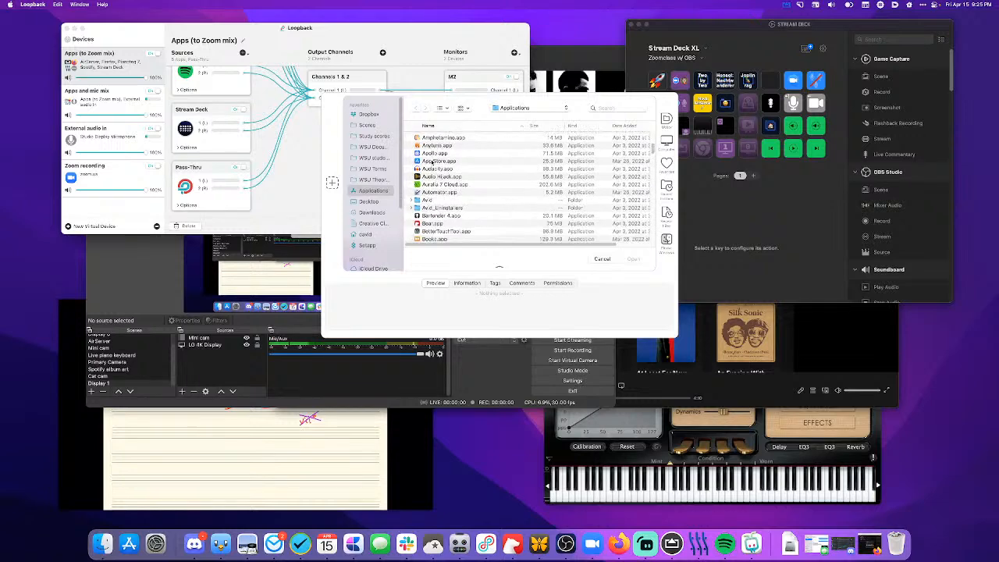
scroll(432, 161, "down", 1)
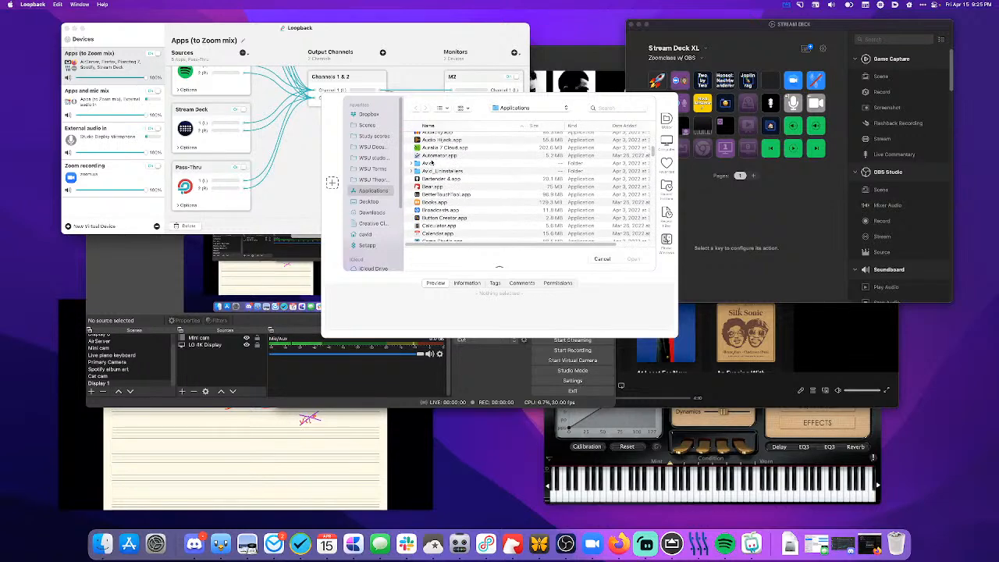
scroll(432, 162, "up", 2)
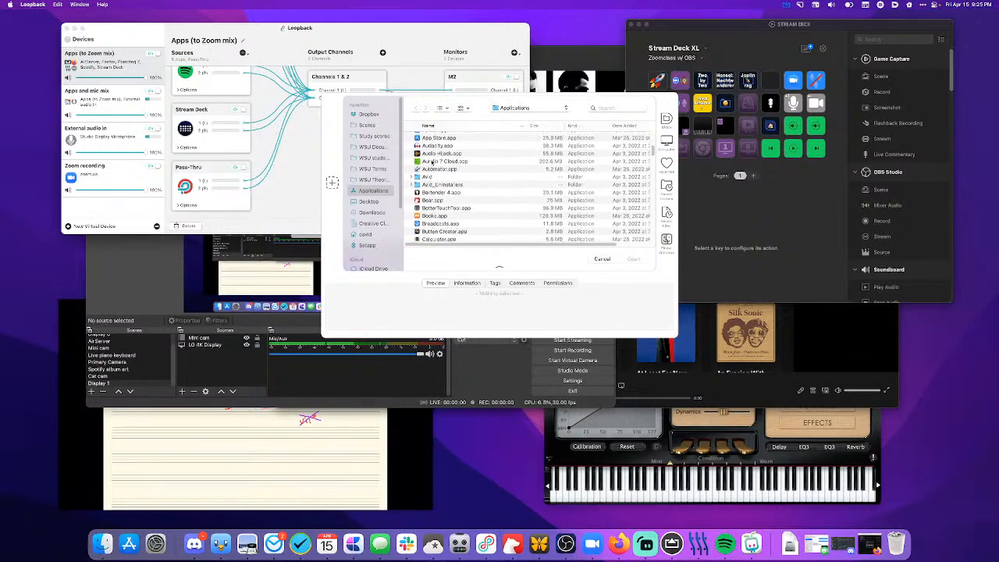
left_click(432, 148)
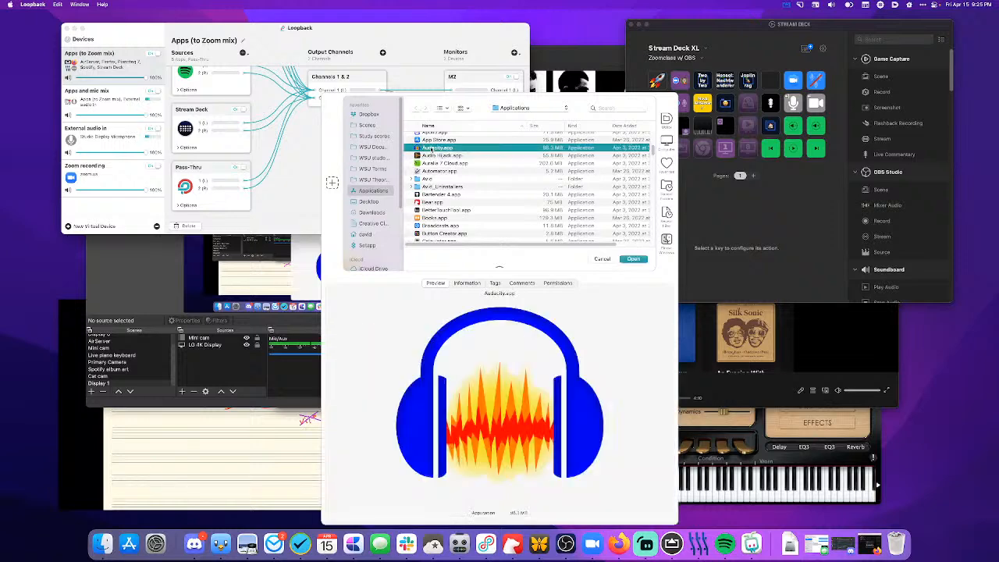
scroll(418, 188, "down", 4)
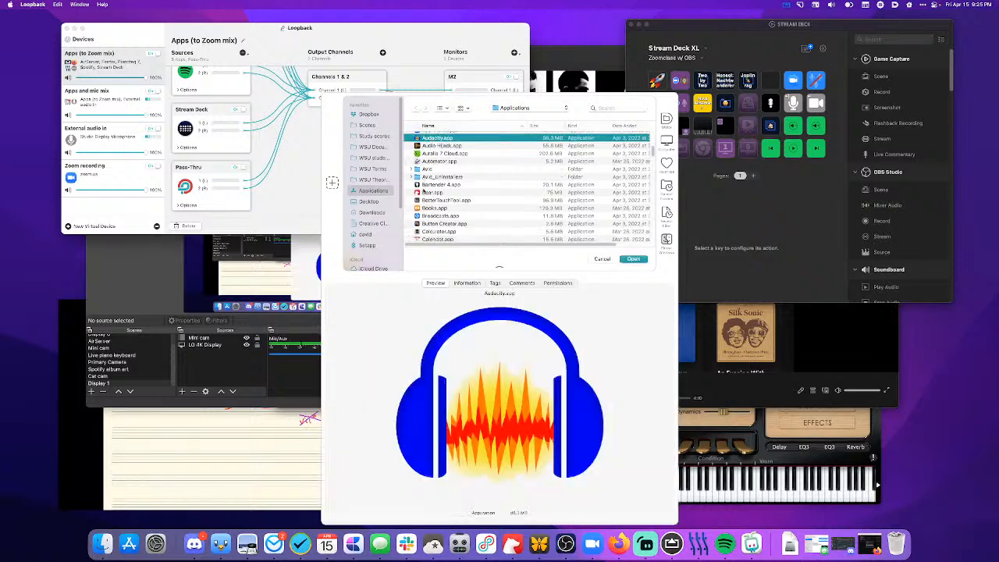
scroll(423, 191, "down", 4)
scroll(423, 191, "down", 5)
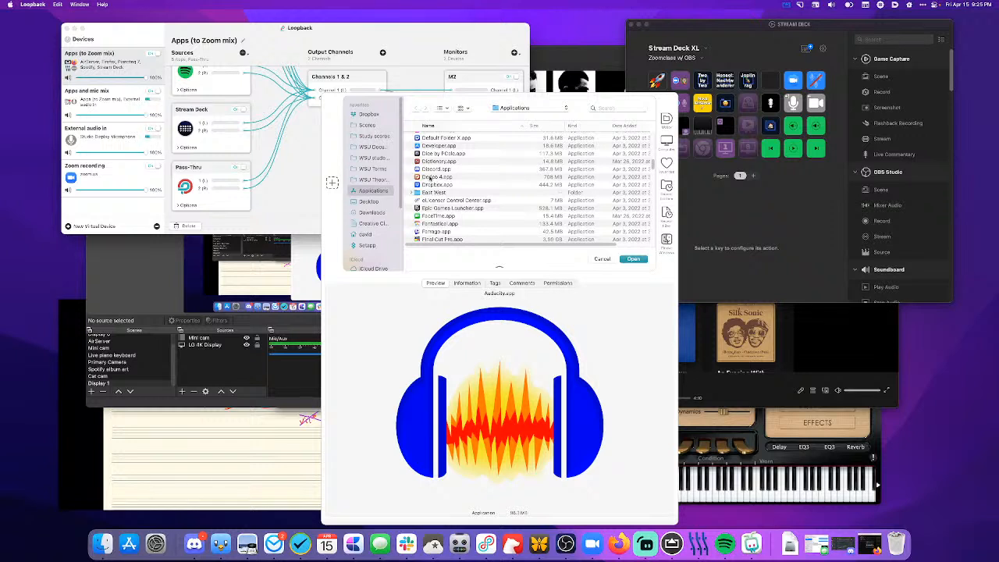
key("Return")
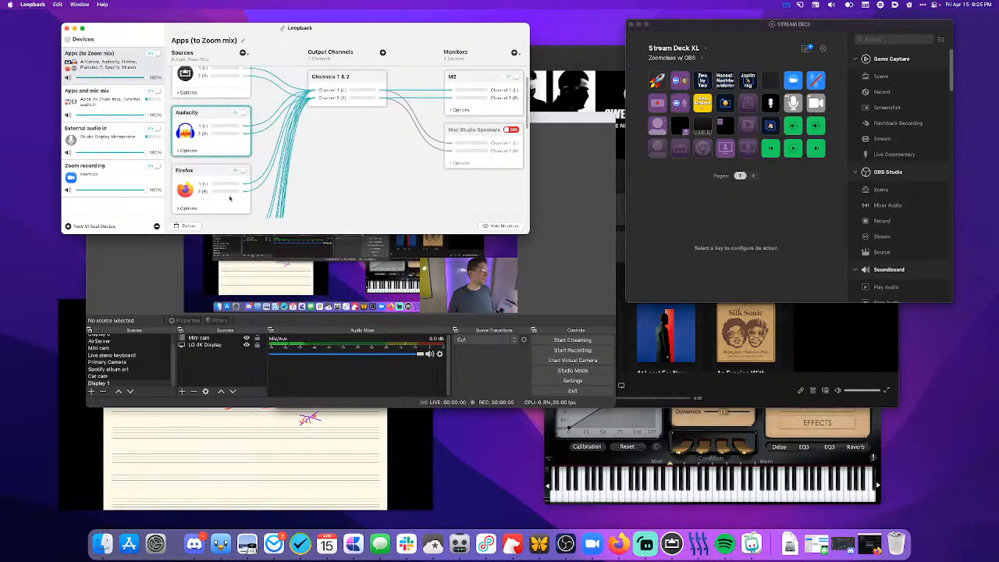
- Add Dorico 4.app from the Applications folder as a source of Apps (to Zoom mix)
left_click(243, 52)
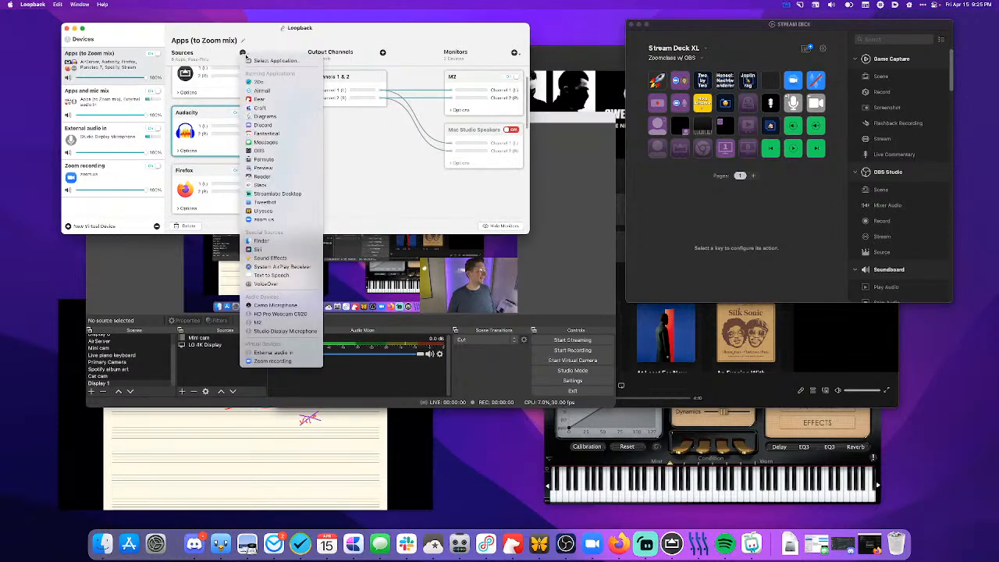
left_click(258, 60)
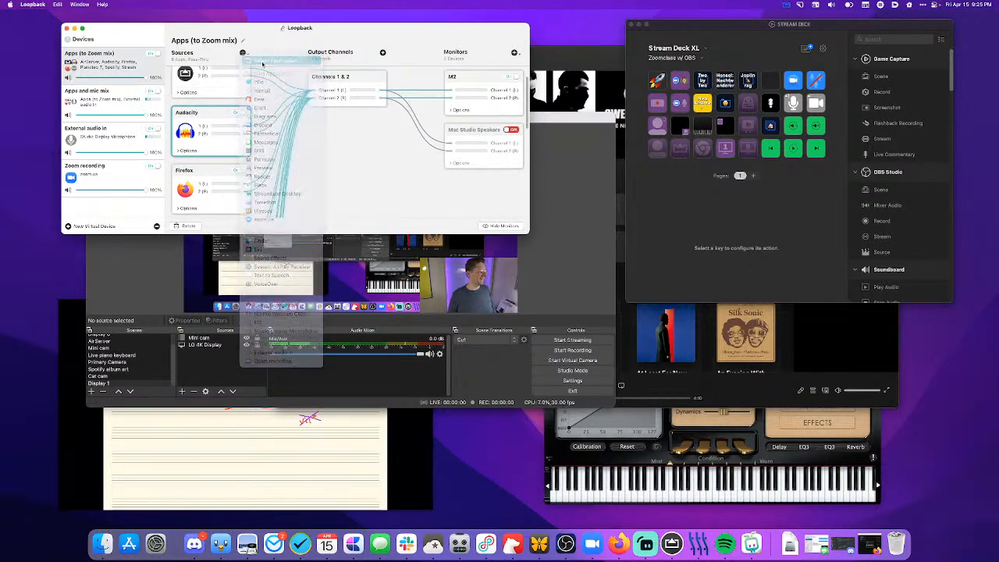
scroll(426, 167, "down", 5)
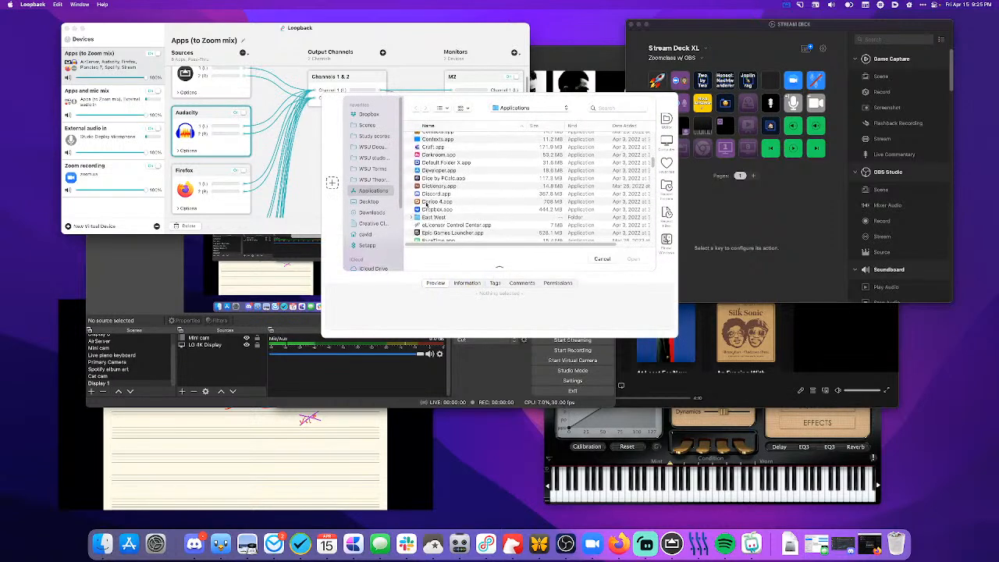
left_click(437, 202)
left_click(634, 260)
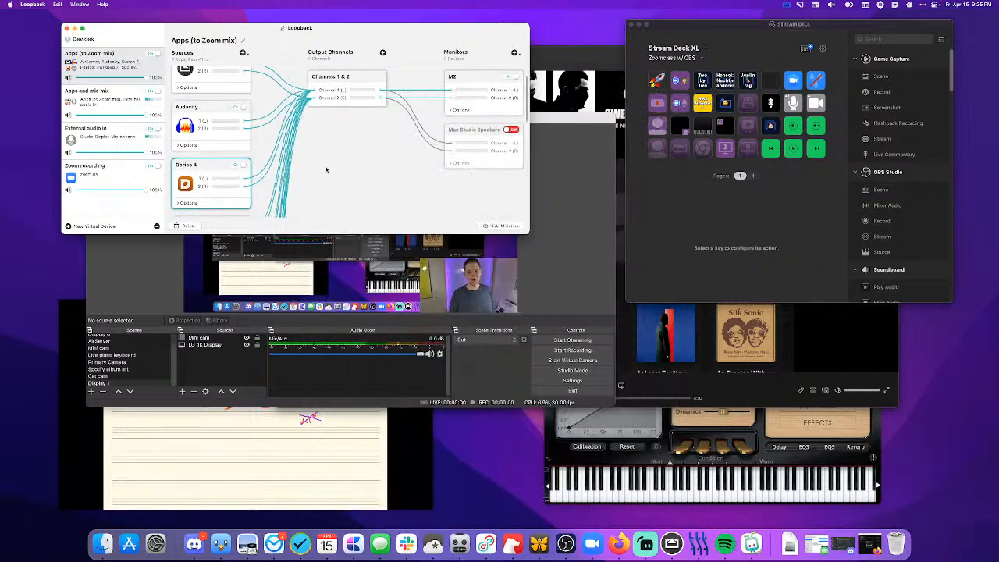
- Add Farrago.app from the Applications folder as a source of Apps (to Zoom mix)
left_click(242, 52)
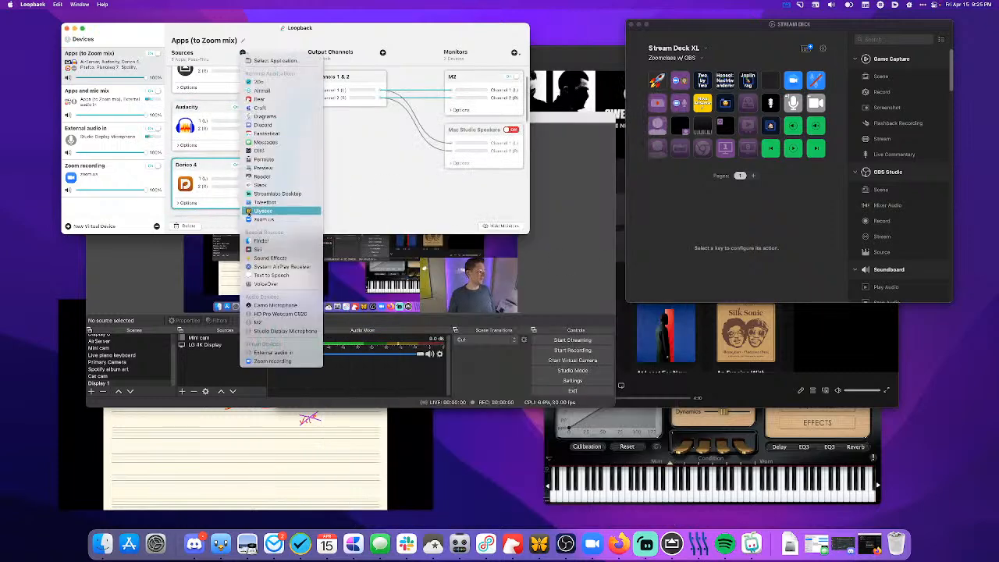
left_click(257, 61)
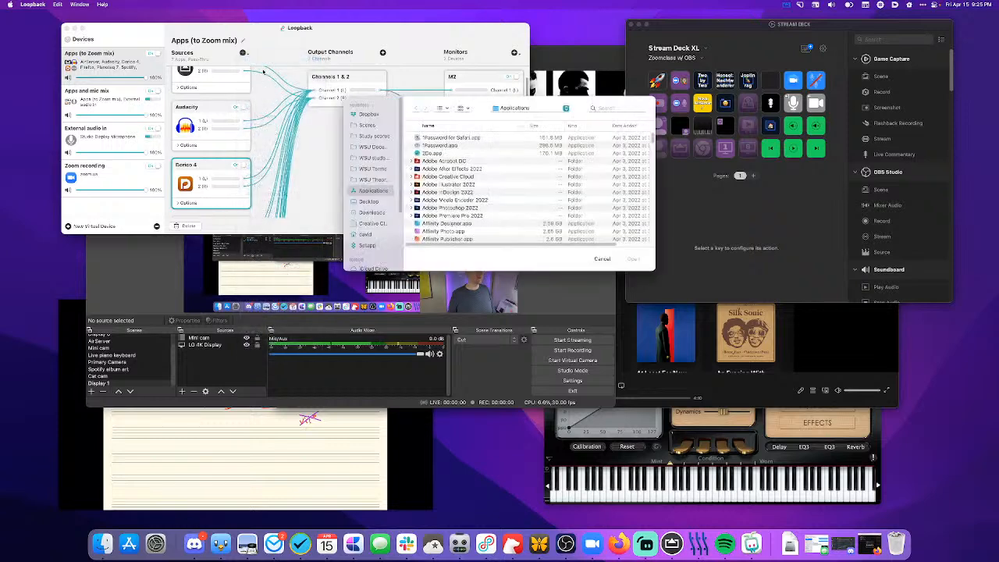
scroll(422, 157, "down", 5)
scroll(422, 157, "down", 1)
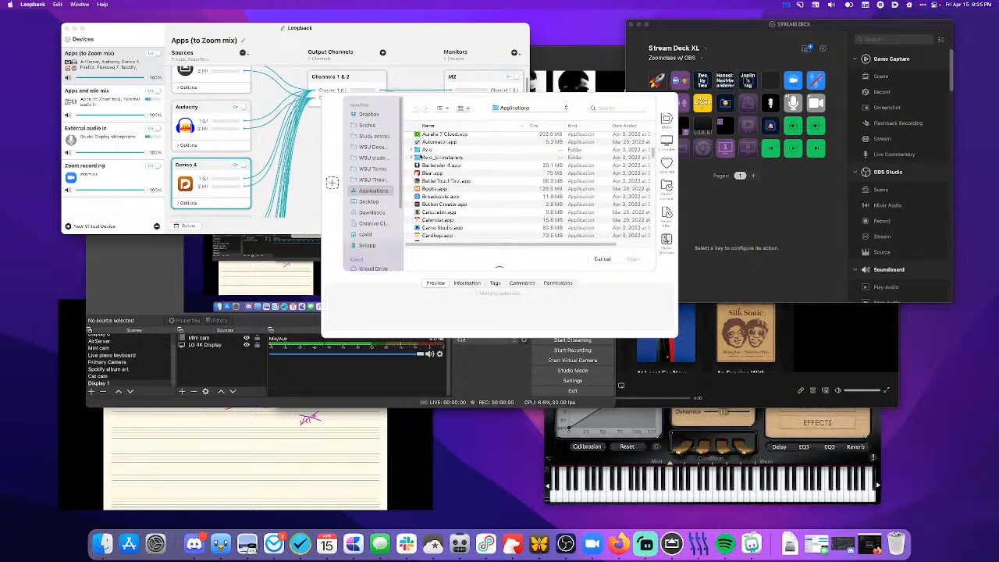
scroll(467, 212, "down", 5)
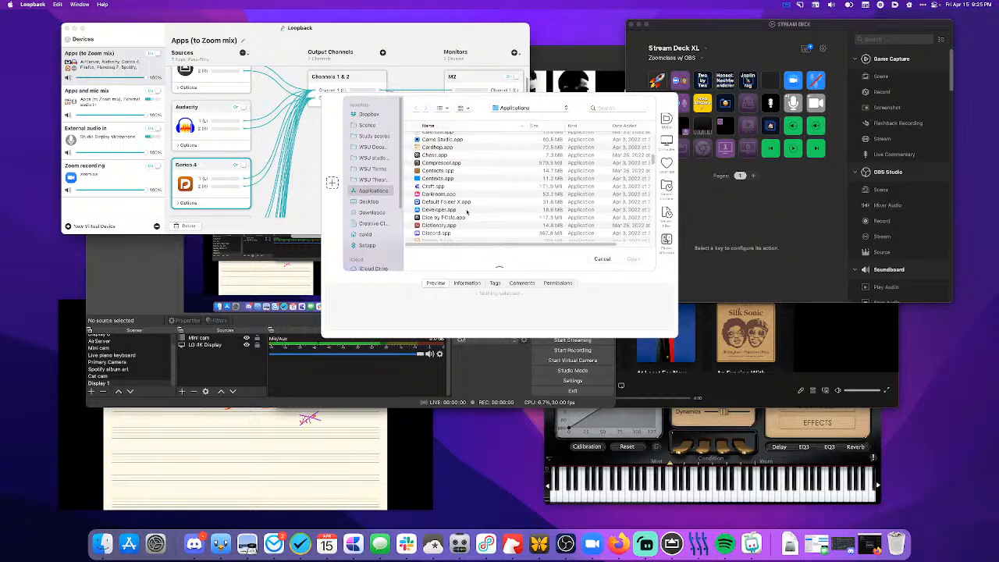
scroll(467, 212, "down", 2)
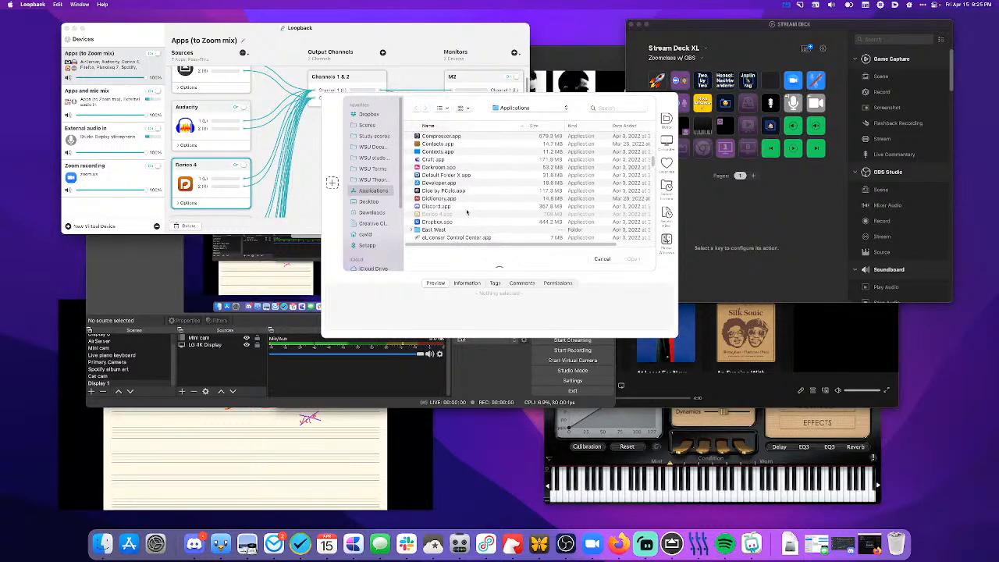
scroll(467, 212, "down", 1)
scroll(467, 212, "down", 4)
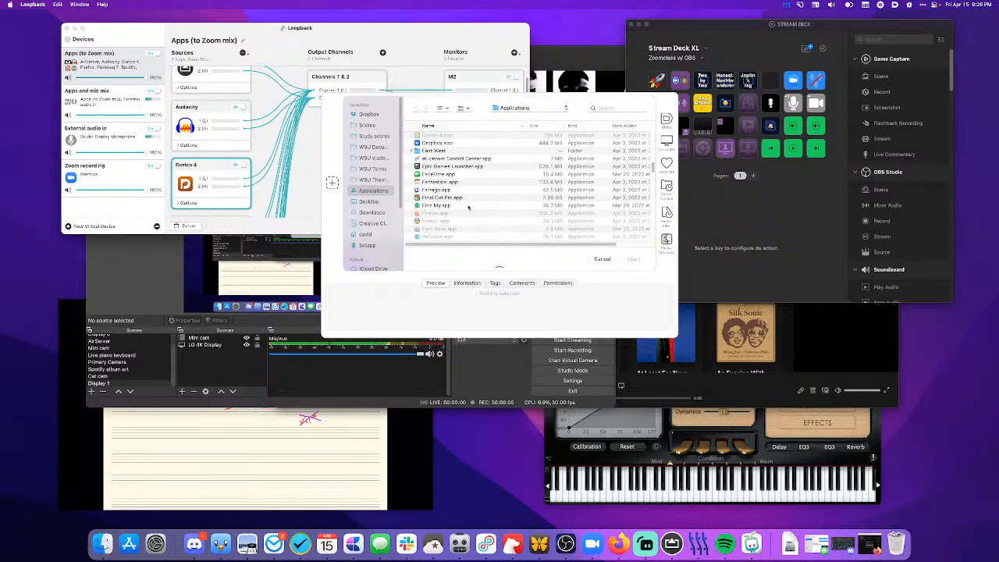
left_click(442, 192)
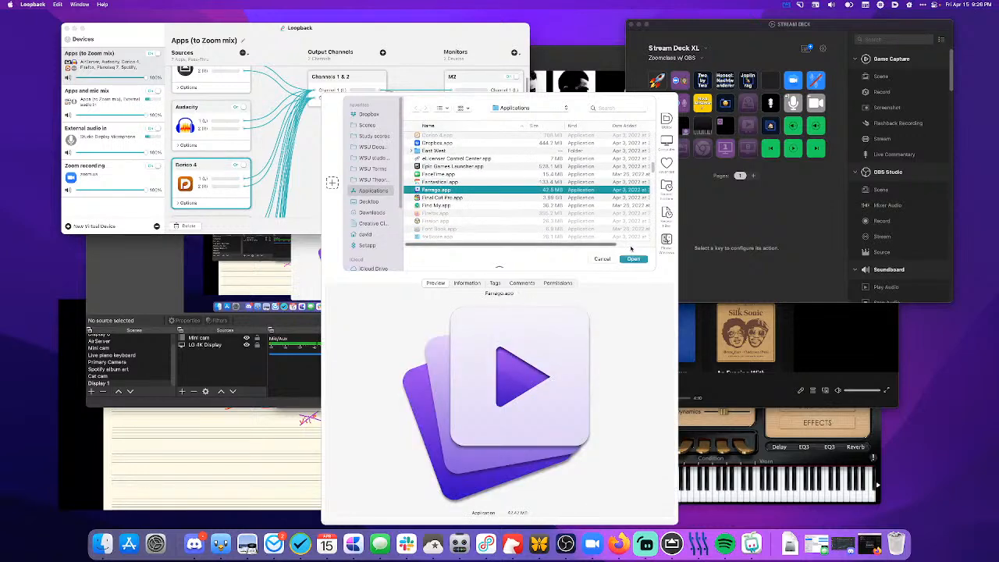
left_click(633, 259)
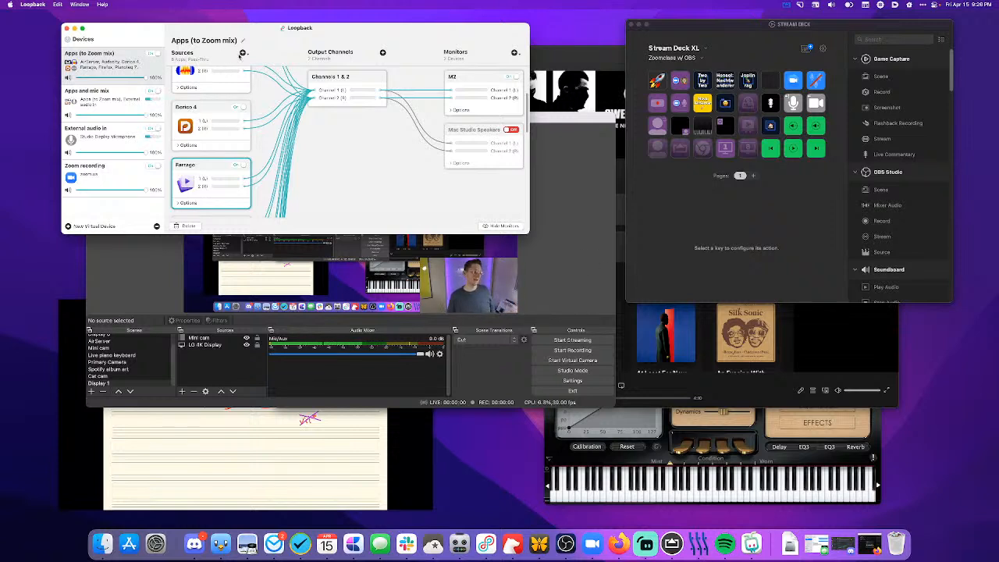
- Add Fission.app from the Applications folder as a source of Apps (to Zoom mix)
left_click(242, 52)
left_click(274, 60)
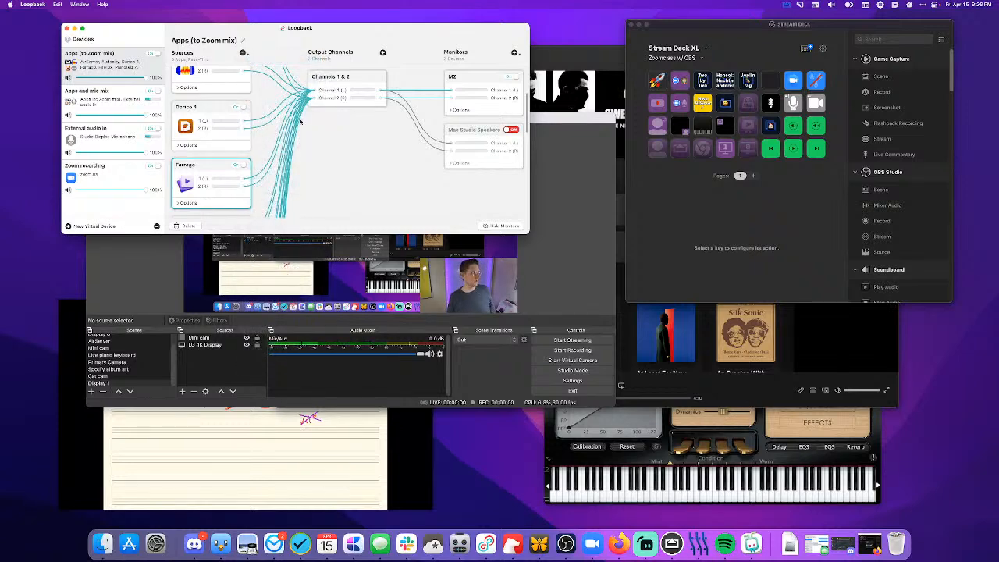
scroll(444, 236, "down", 10)
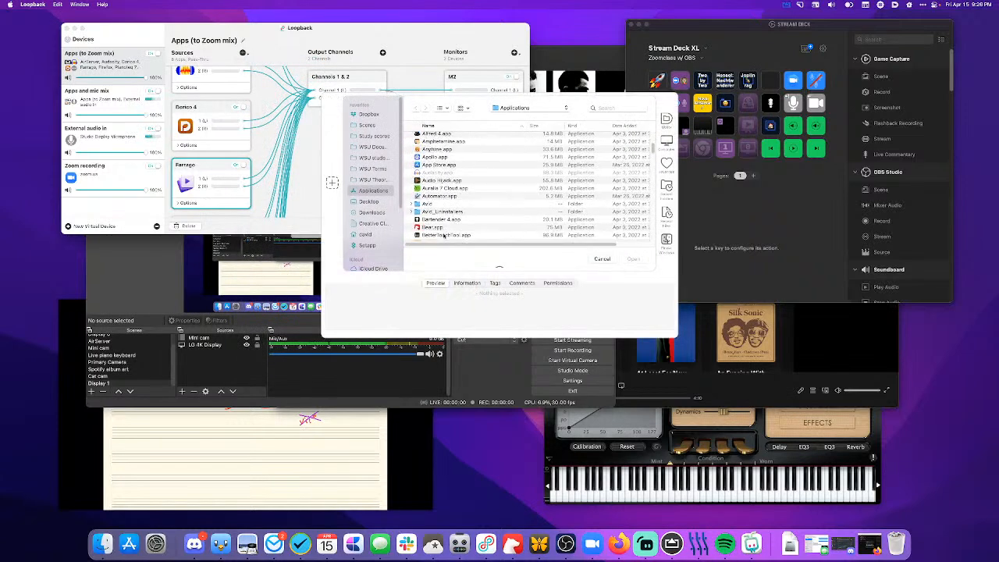
scroll(443, 236, "down", 2)
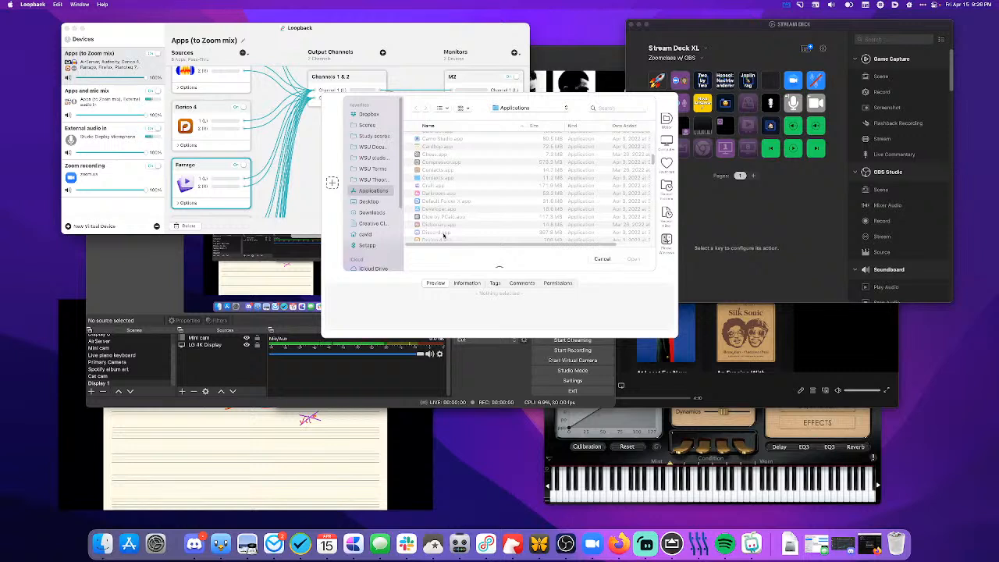
scroll(444, 236, "down", 5)
scroll(443, 235, "down", 1)
scroll(444, 236, "down", 3)
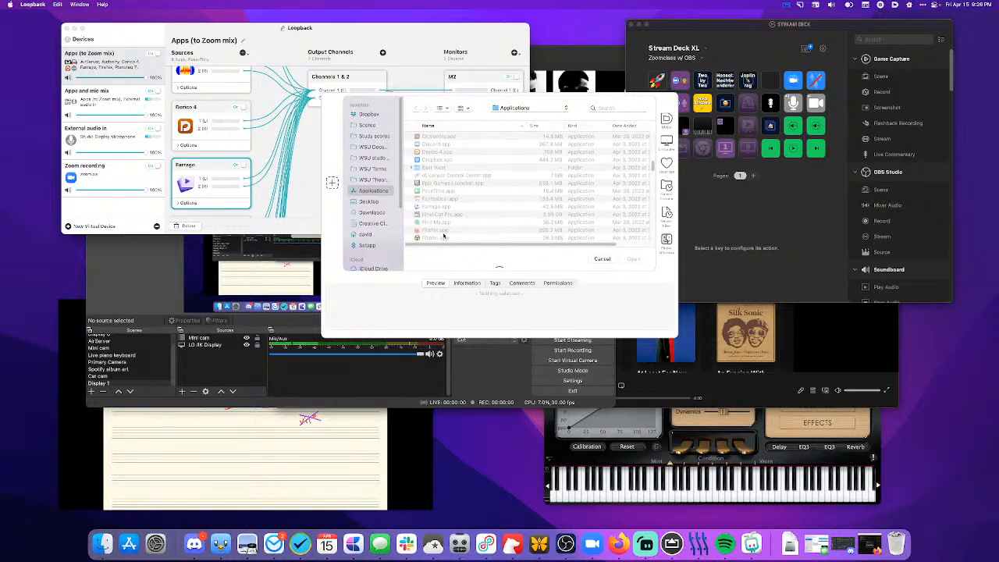
scroll(436, 222, "down", 2)
left_click(437, 220)
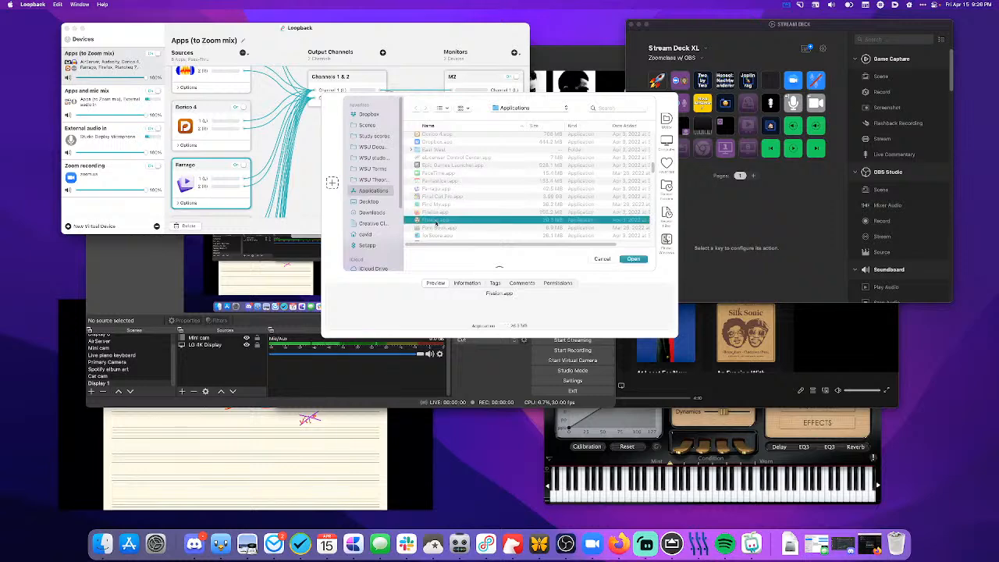
left_click(641, 261)
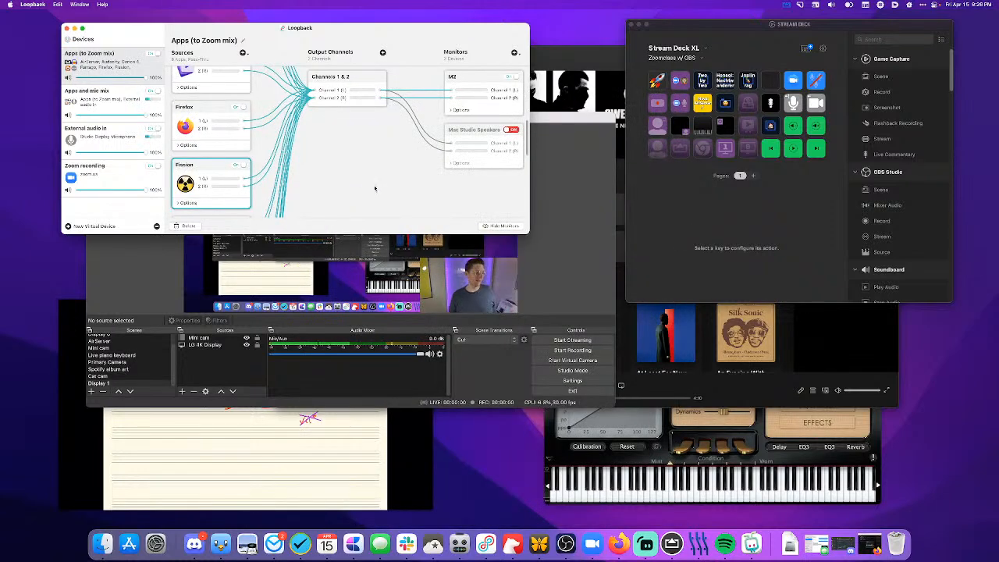
- Add GarageBand.app from the Applications folder as a source of Apps (to Zoom mix)
left_click(243, 53)
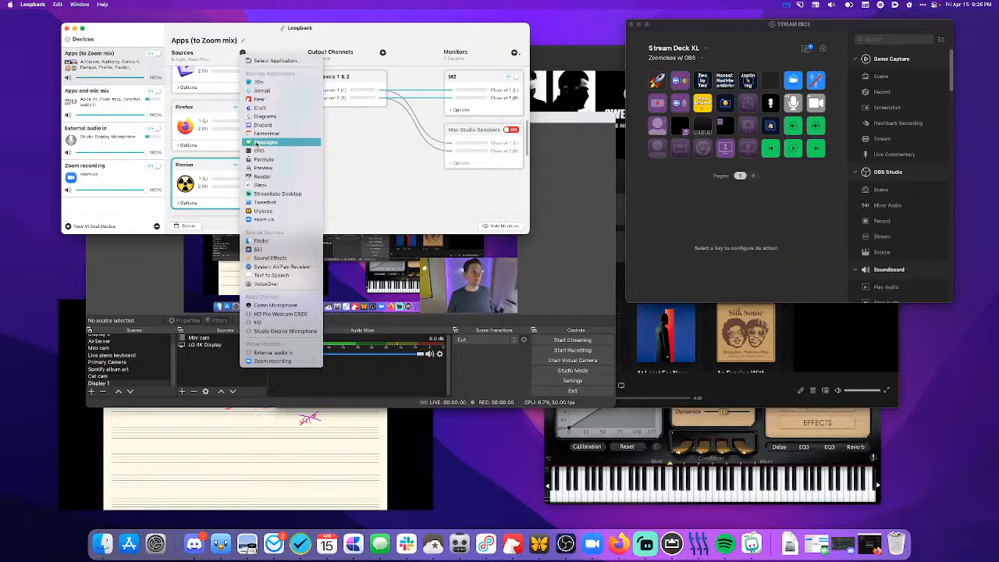
left_click(273, 61)
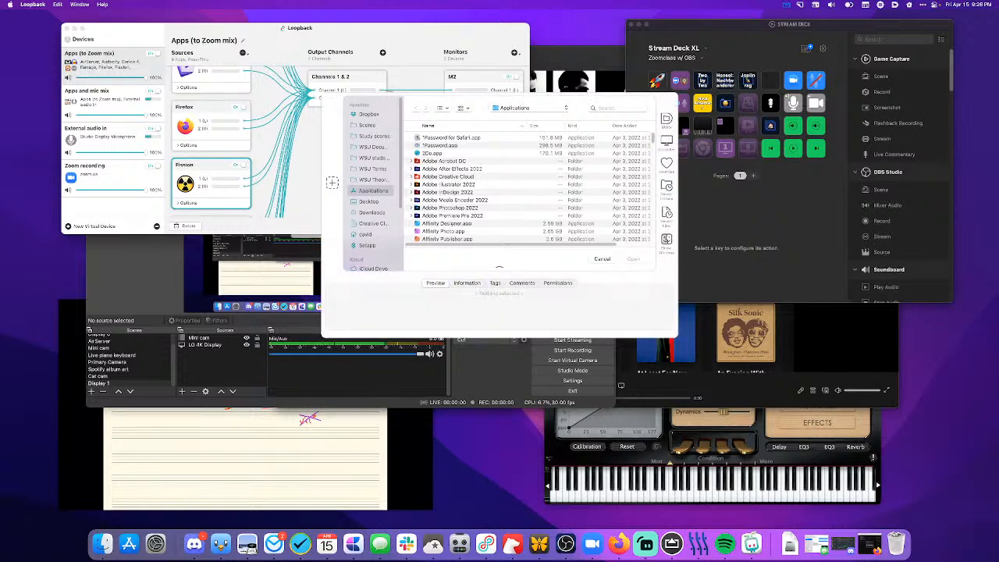
scroll(469, 228, "down", 5)
scroll(469, 229, "down", 4)
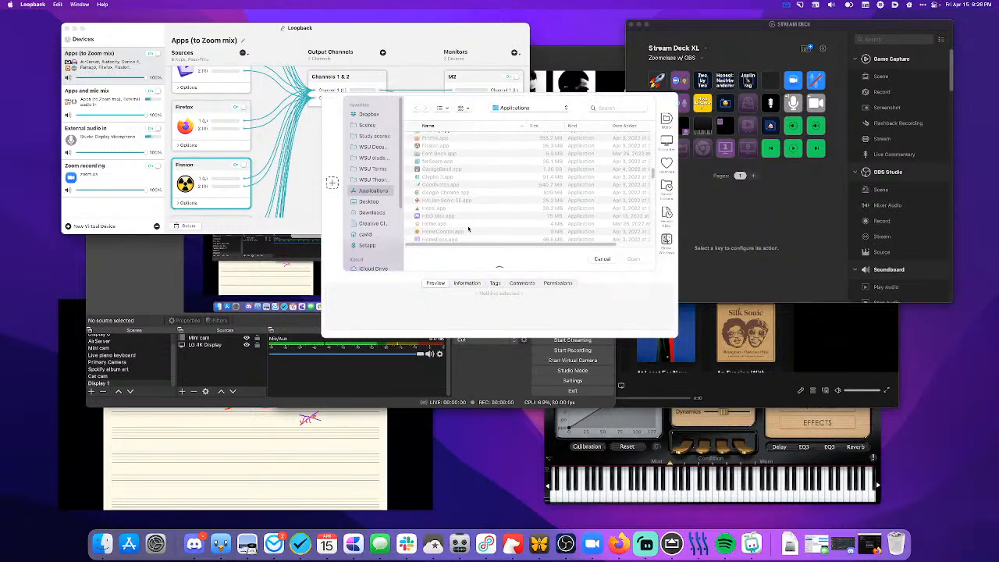
left_click(440, 169)
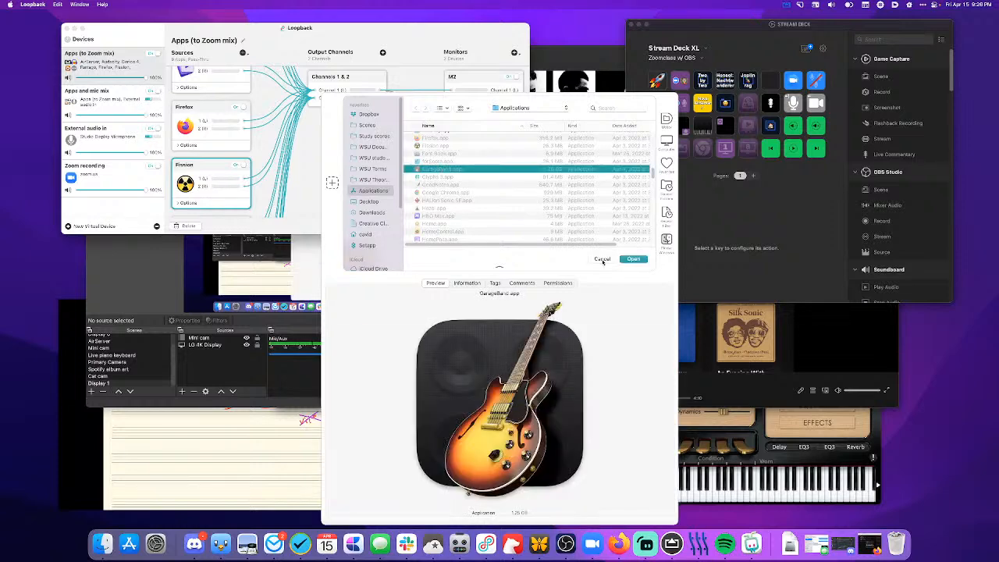
left_click(630, 259)
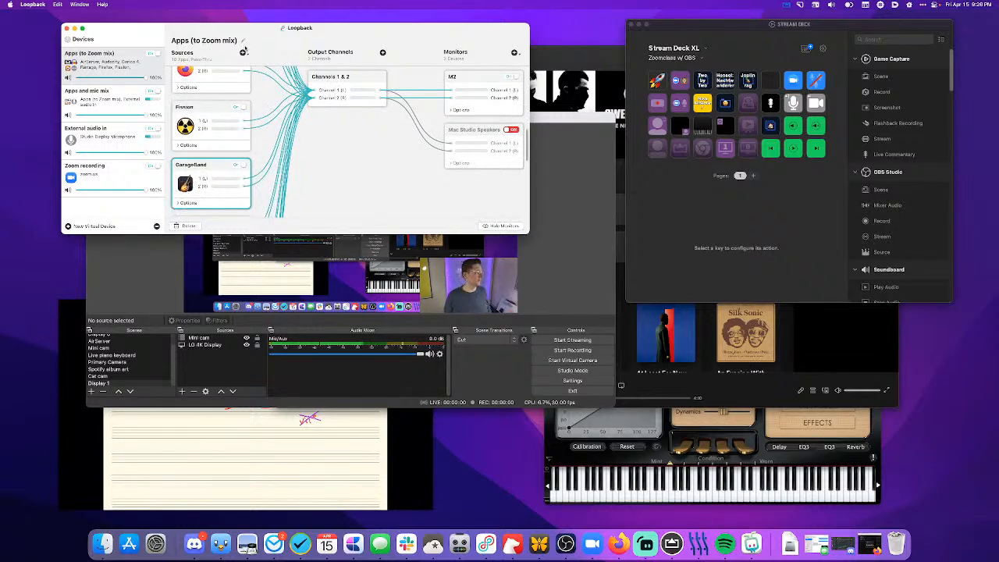
- Add Google Chrome.app from the Applications folder as a source of Apps (to Zoom mix)
left_click(242, 53)
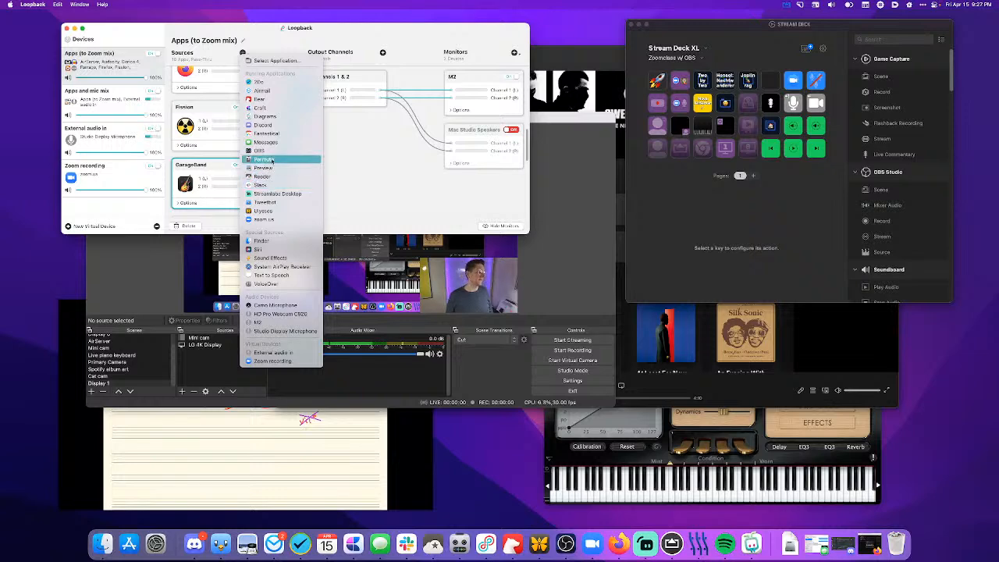
left_click(256, 60)
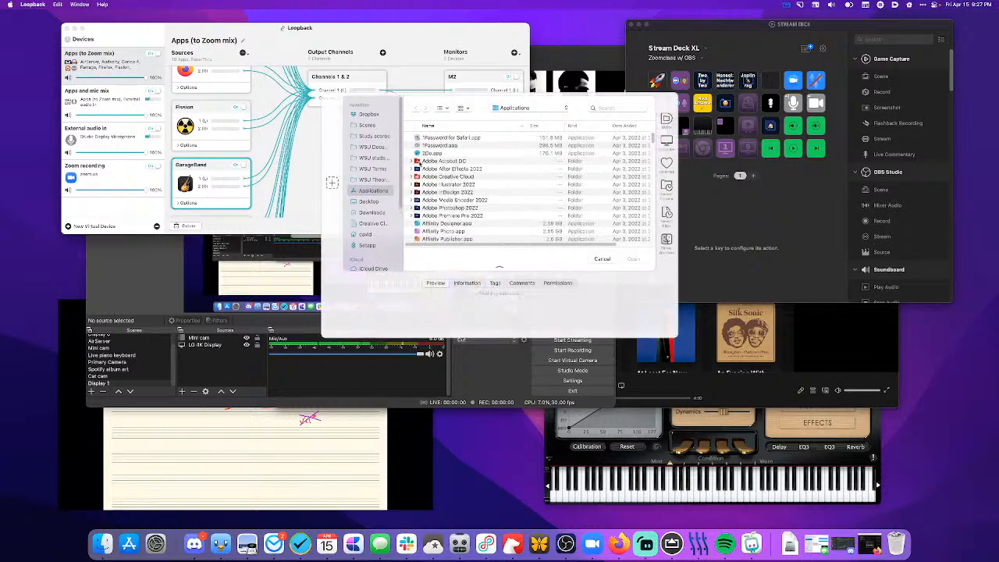
scroll(468, 210, "down", 15)
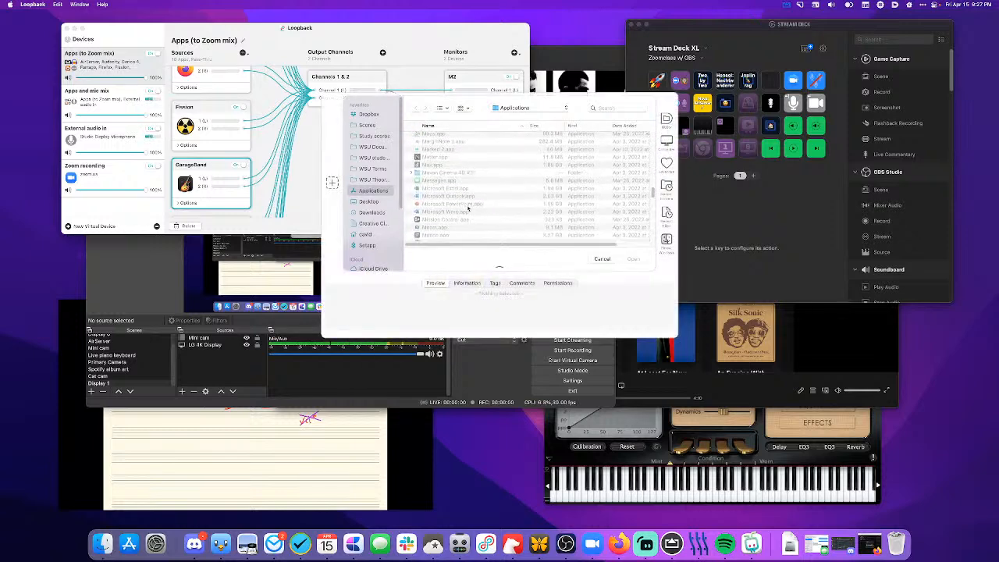
scroll(469, 209, "up", 5)
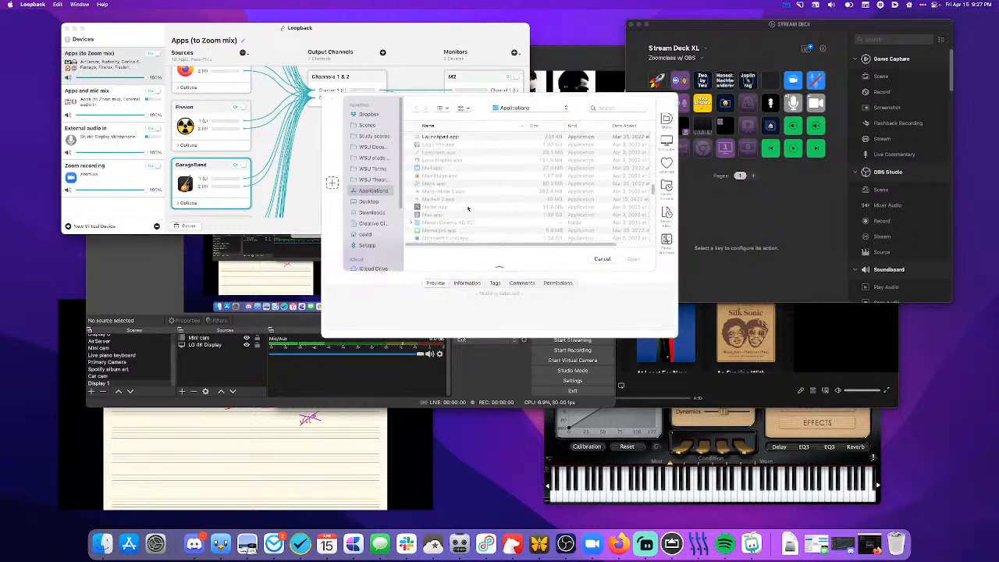
scroll(469, 209, "up", 4)
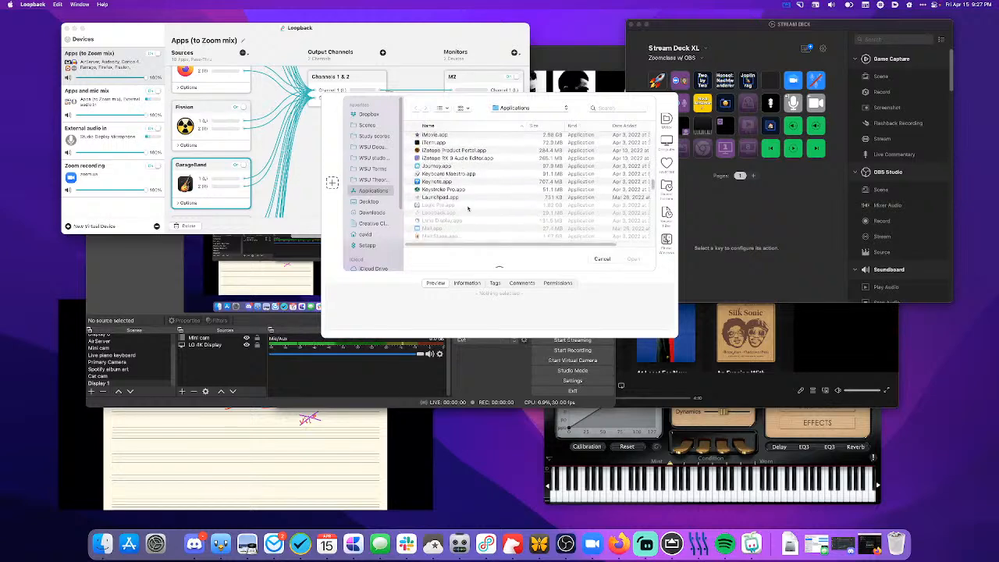
scroll(469, 208, "up", 4)
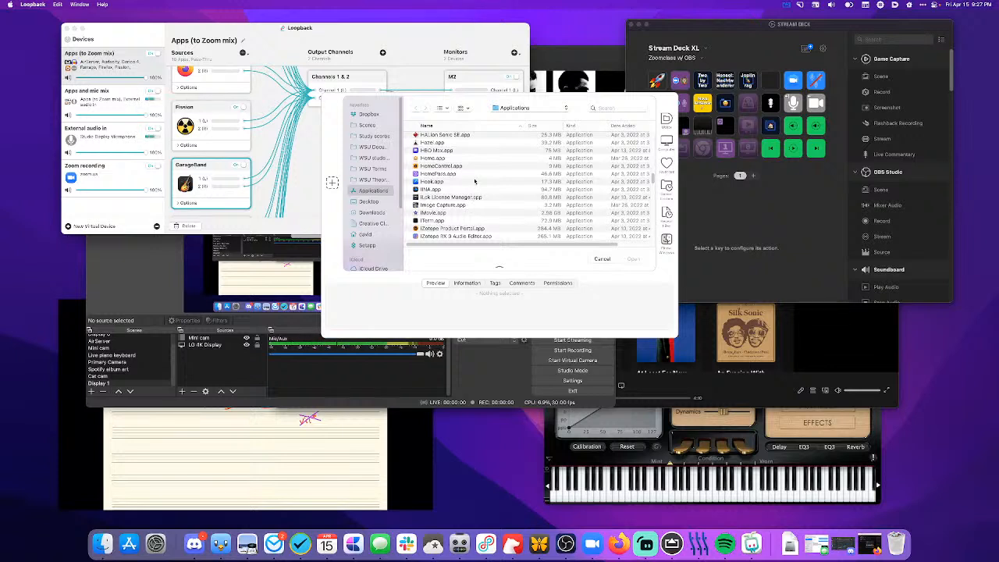
scroll(475, 181, "up", 1)
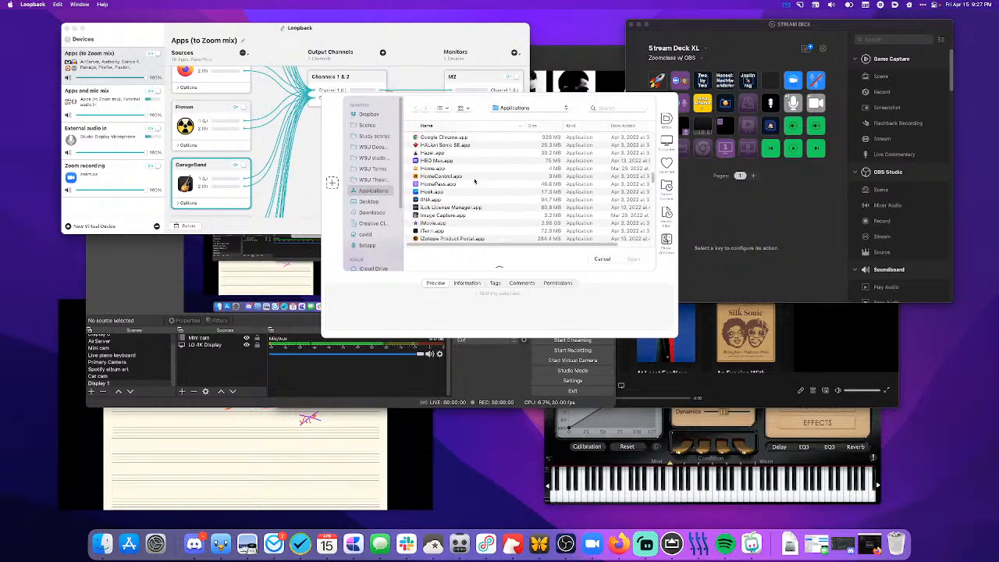
scroll(474, 181, "up", 3)
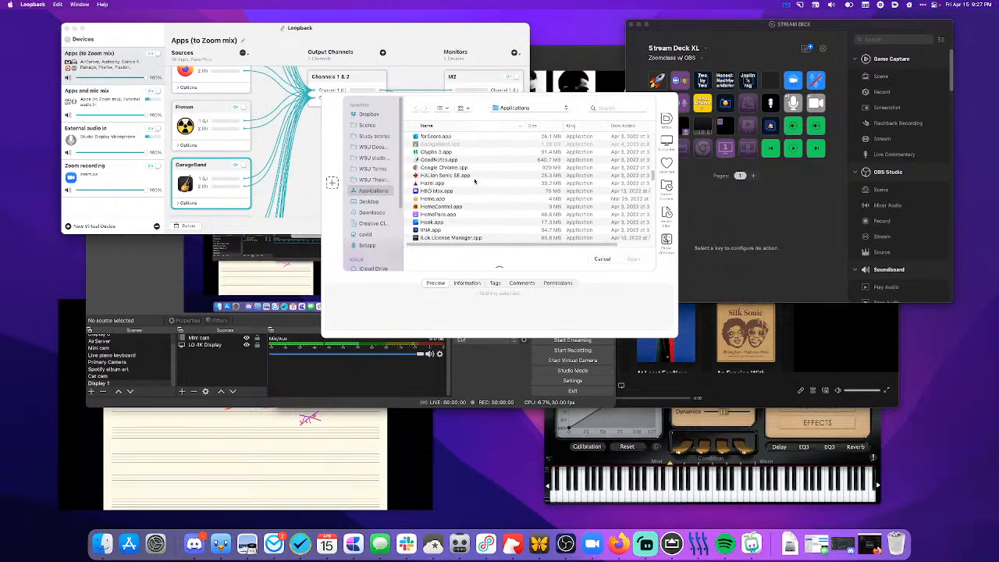
scroll(475, 181, "down", 2)
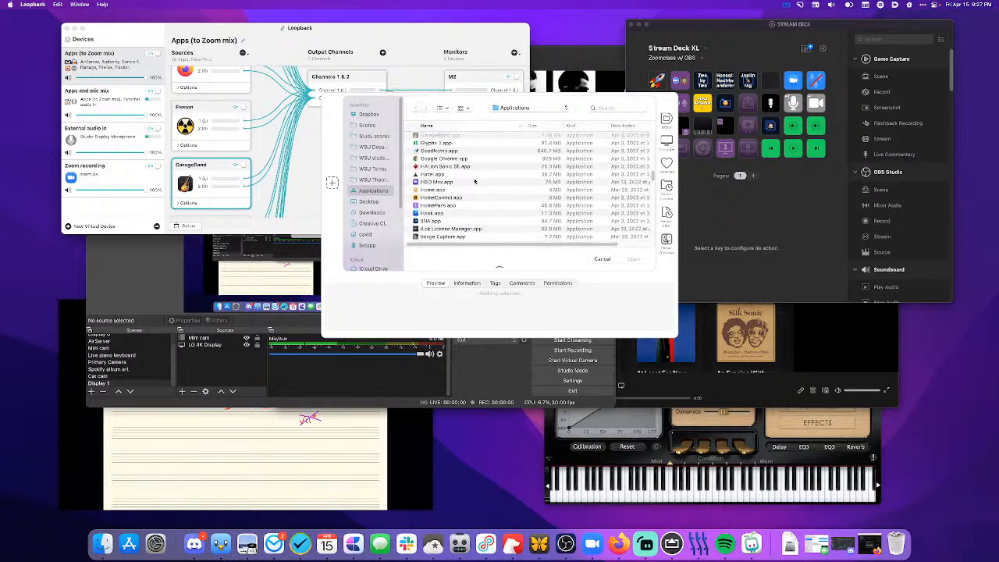
left_click(459, 152)
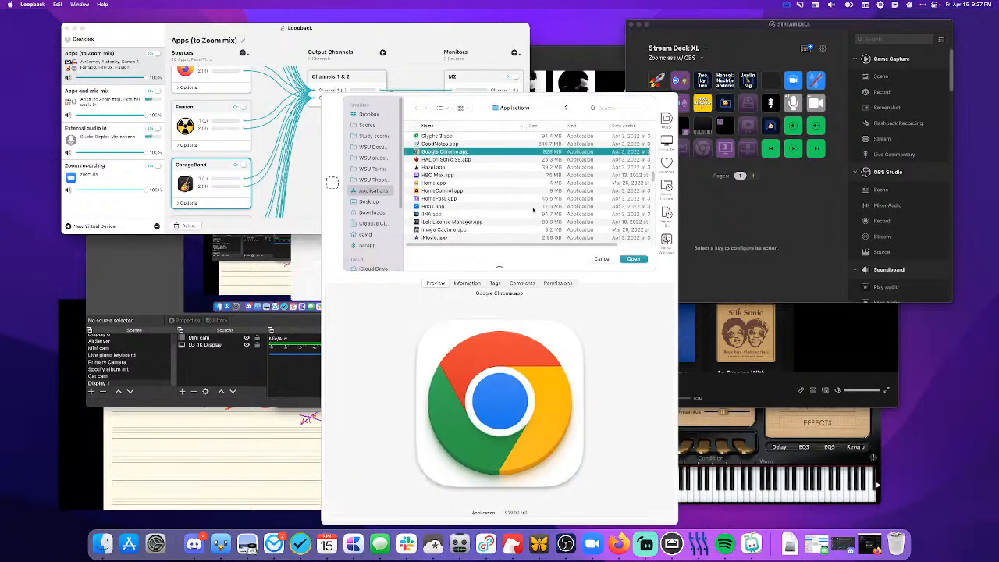
left_click(632, 259)
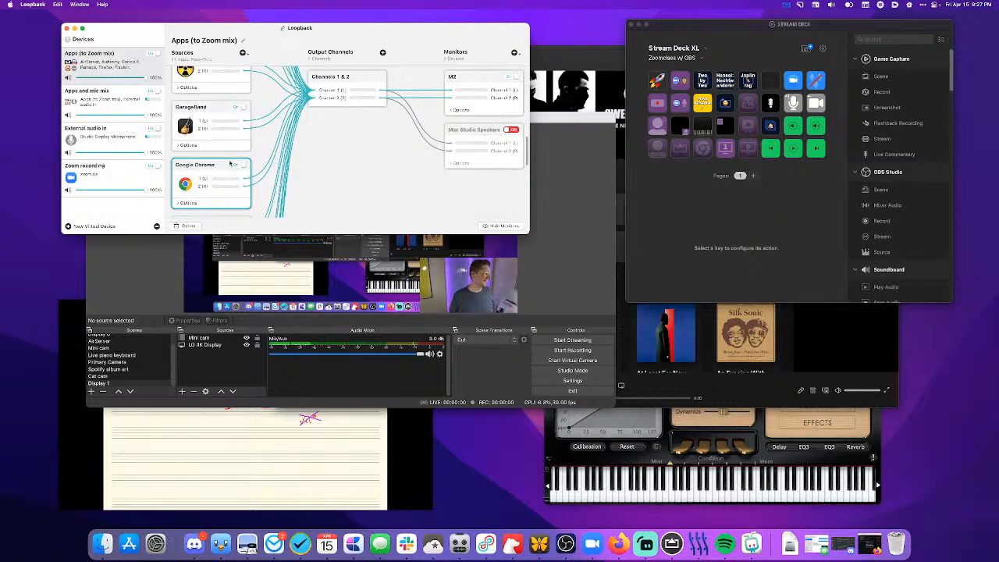
left_click(242, 52)
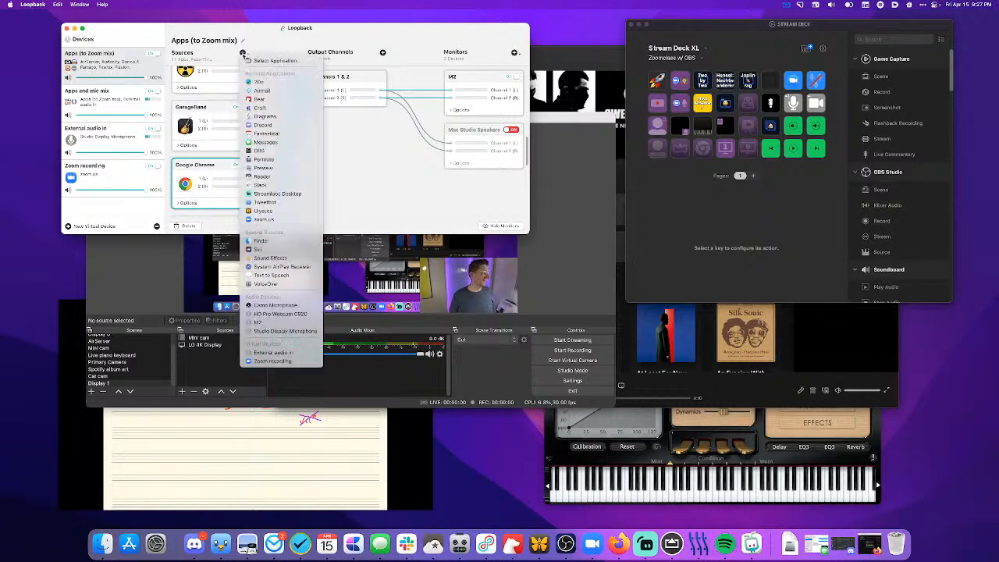
left_click(397, 165)
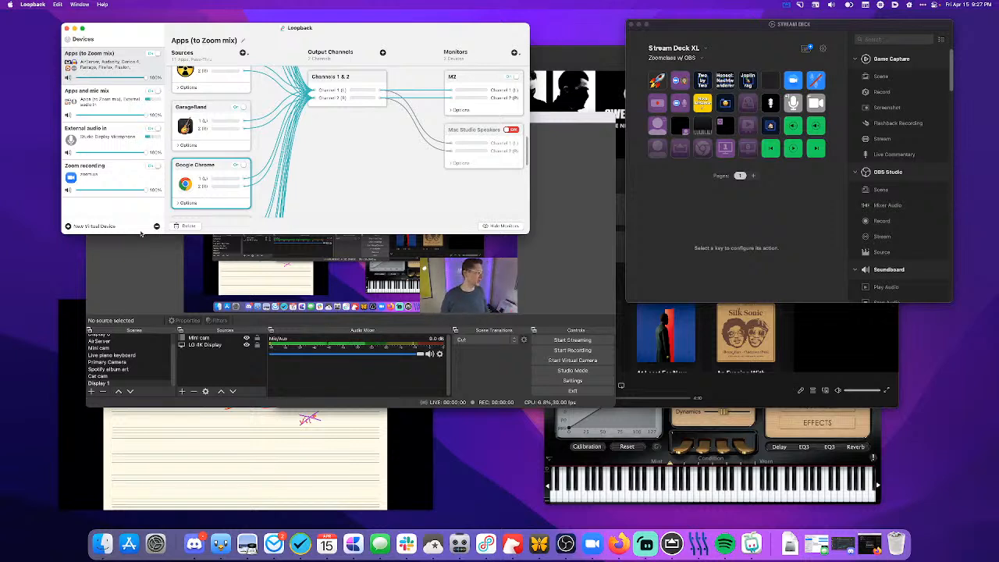
- In the Zoom recording device, show the zoom.us source's options and add the Apps and mic mix virtual device as a source
left_click(130, 171)
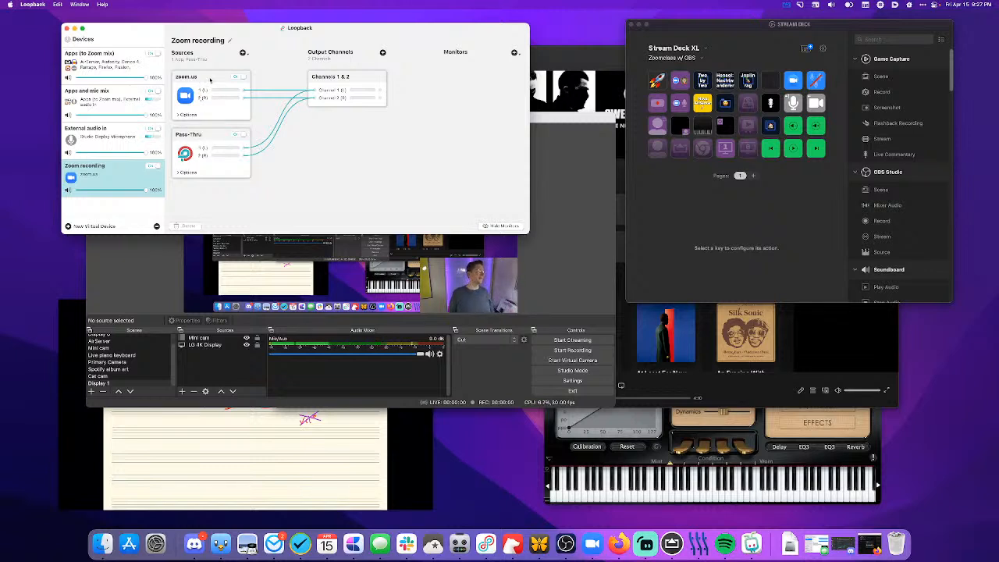
left_click(210, 80)
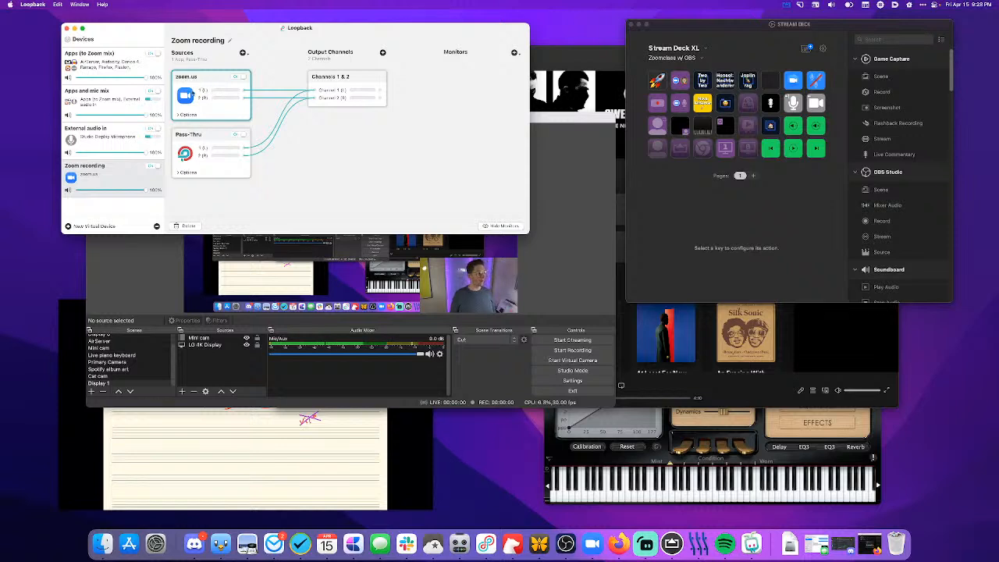
left_click(194, 115)
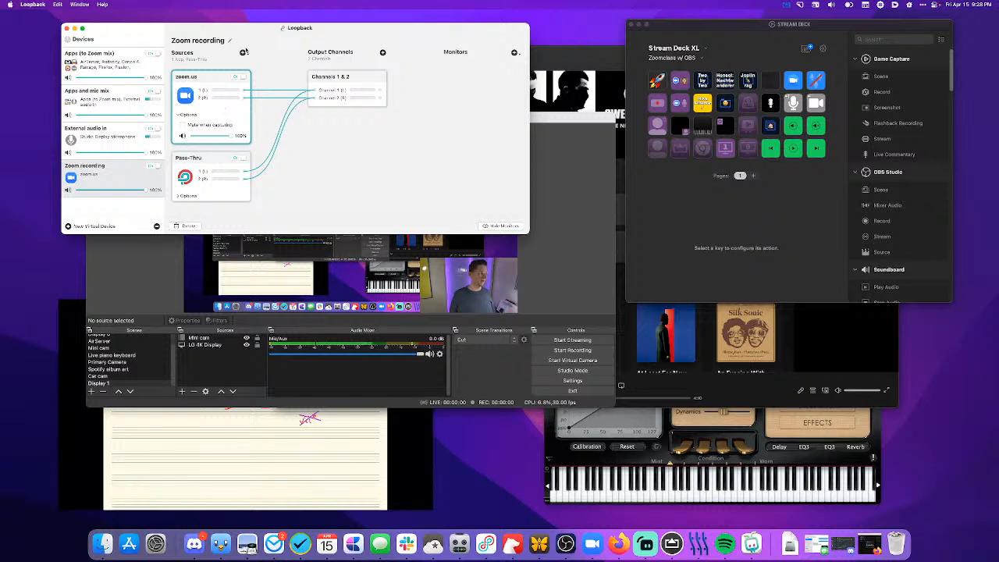
left_click(244, 51)
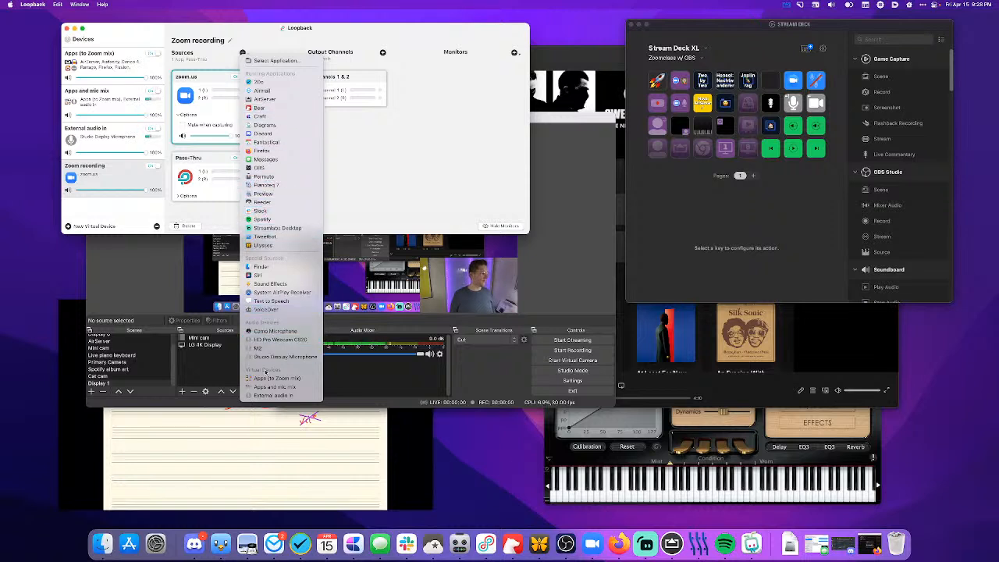
left_click(265, 388)
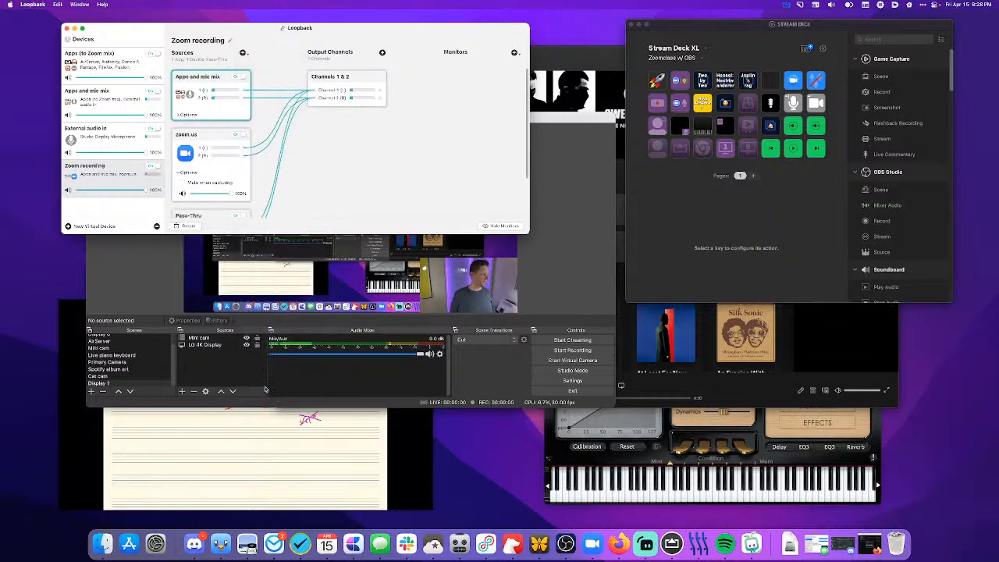
left_click(383, 180)
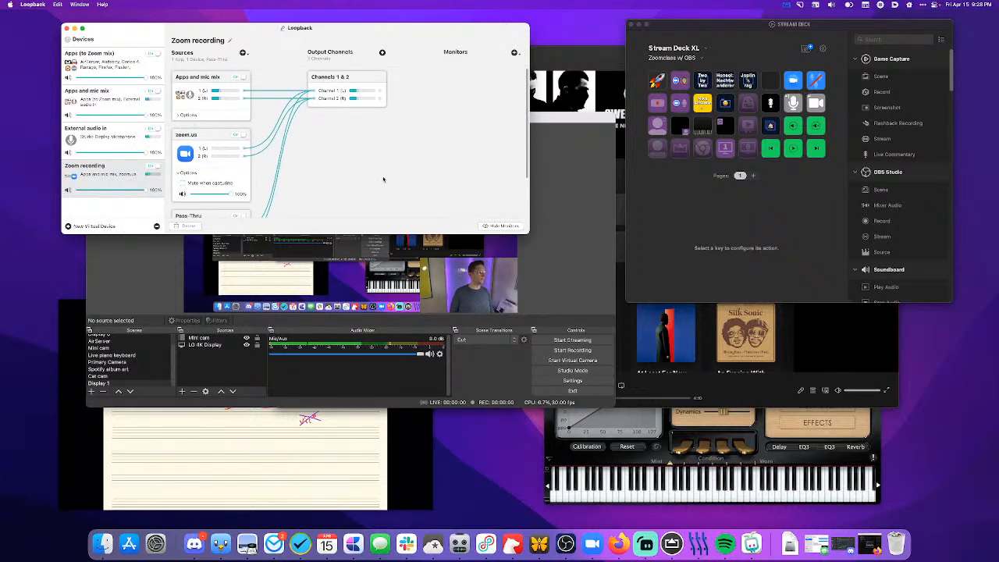
left_click(180, 115)
left_click(180, 115)
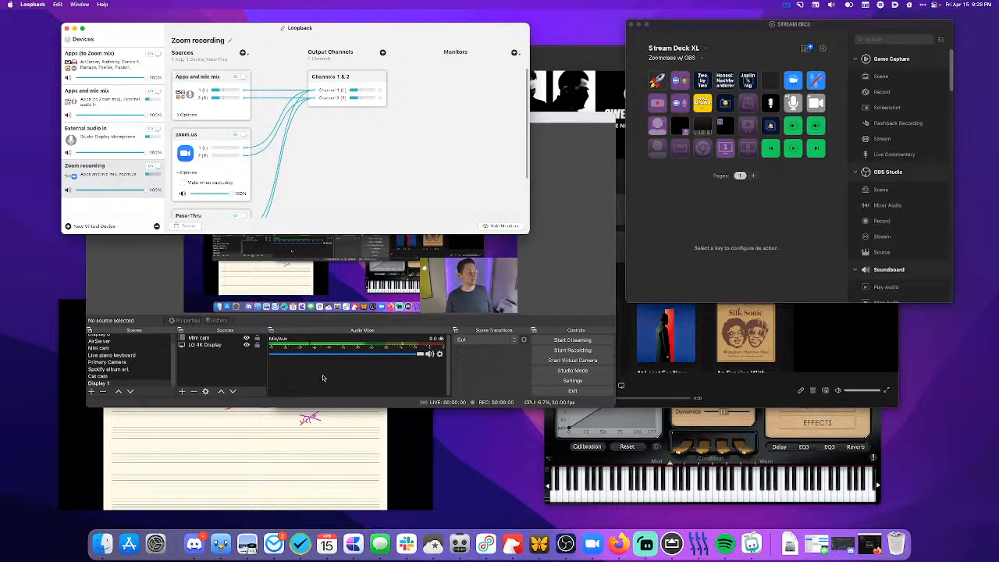
- Switch to OBS, set Mic/Auxiliary Audio 2 to the Zoom recording device, and mute the Mic/Aux 2 channel in the mixer
left_click(323, 378)
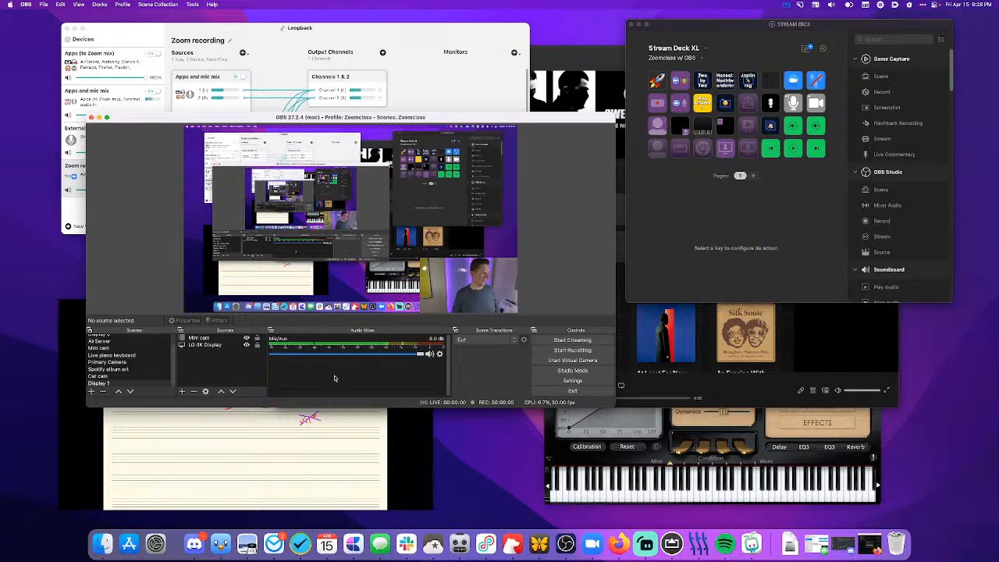
key("super+comma")
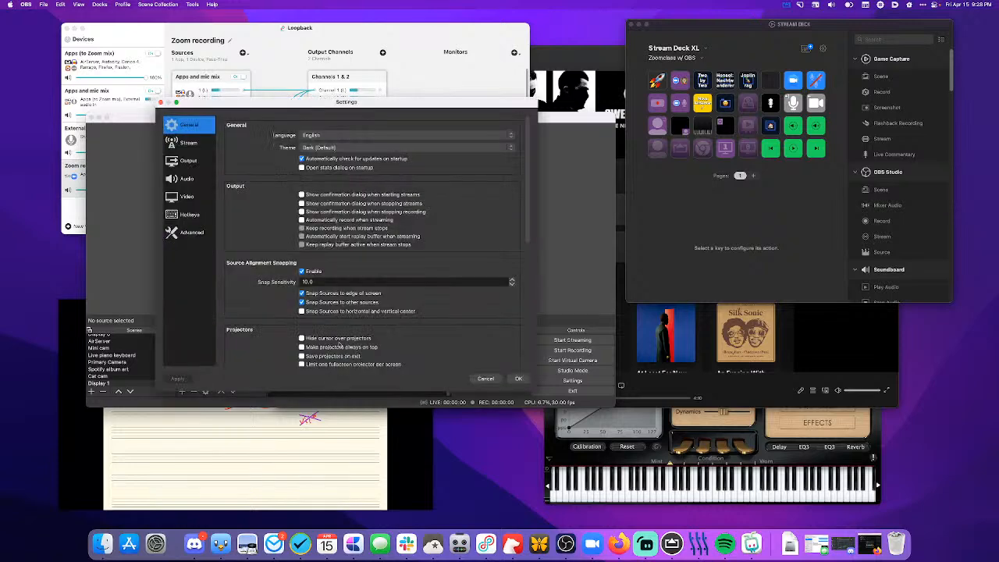
left_click(201, 179)
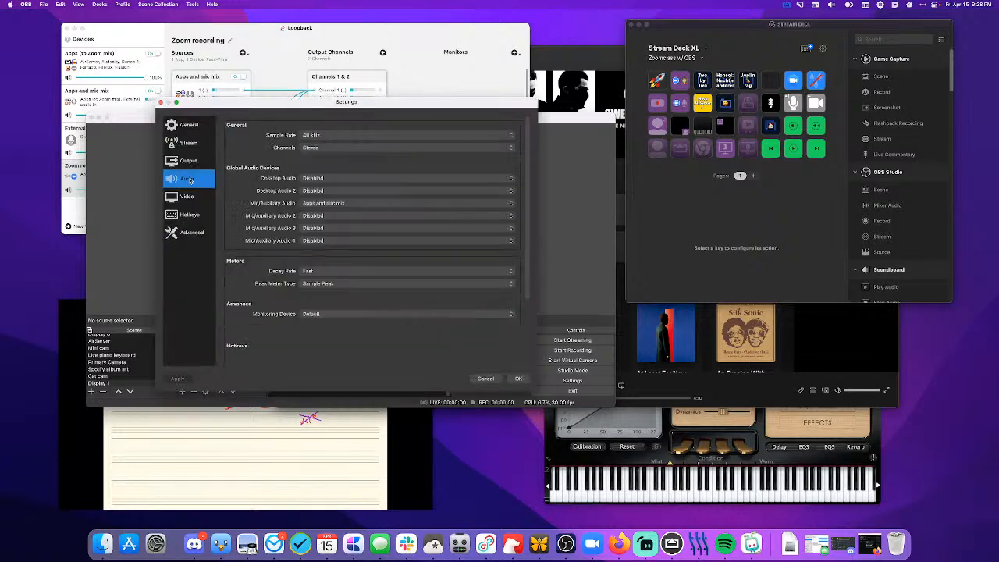
left_click(315, 216)
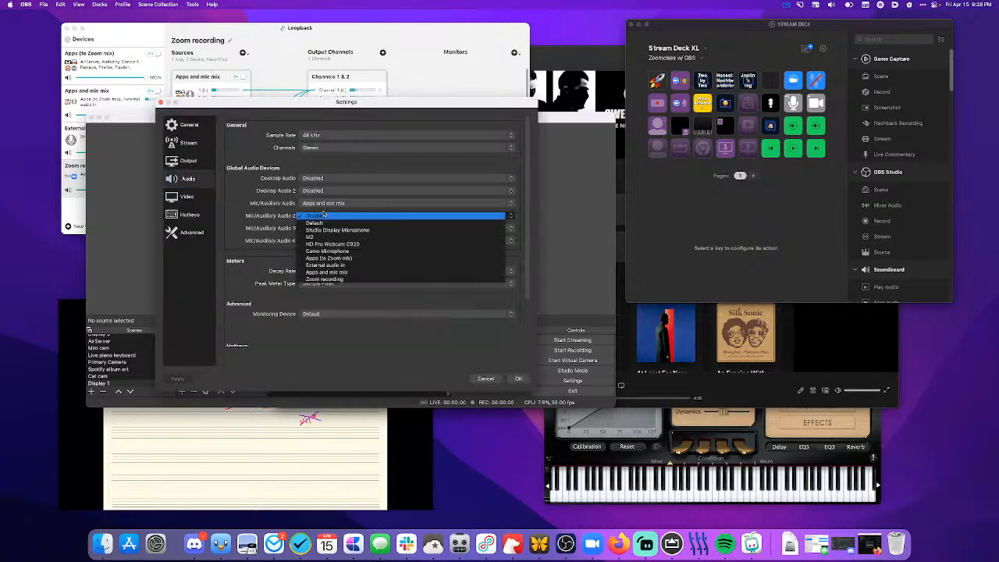
left_click(325, 279)
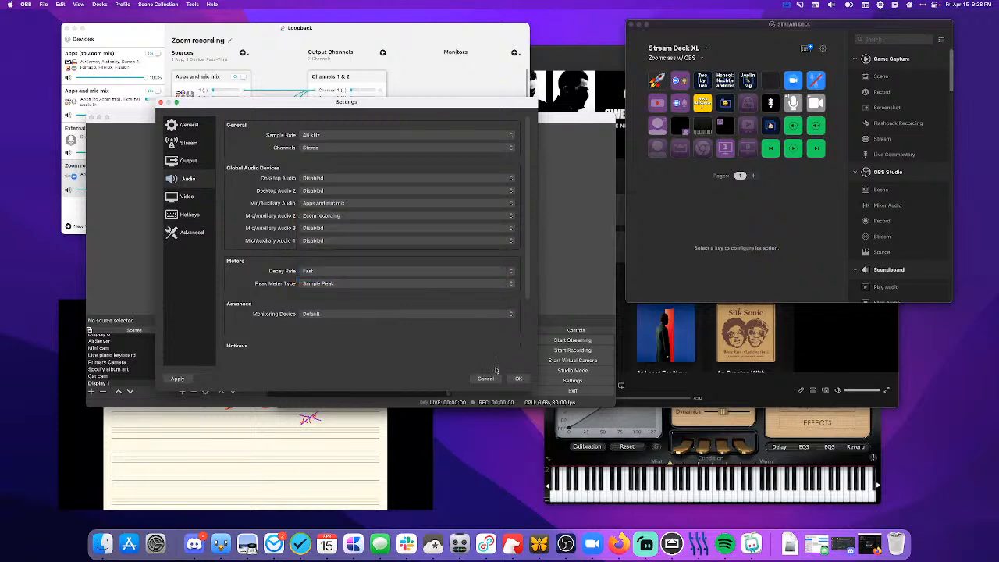
left_click(519, 378)
left_click(428, 380)
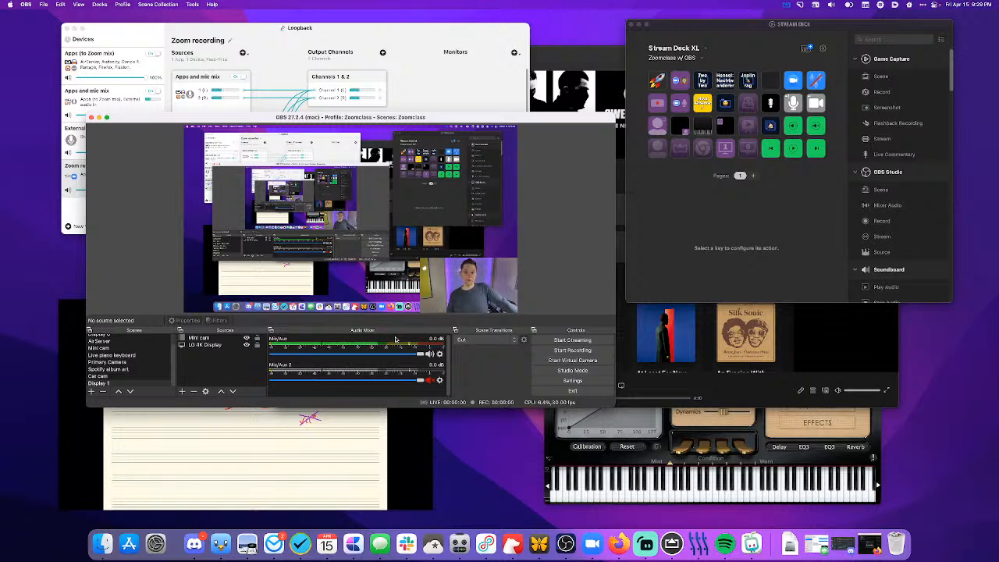
- Launch Audio Hijack, view its session list over the OBS window, and quit it
key("alt+space")
type("au")
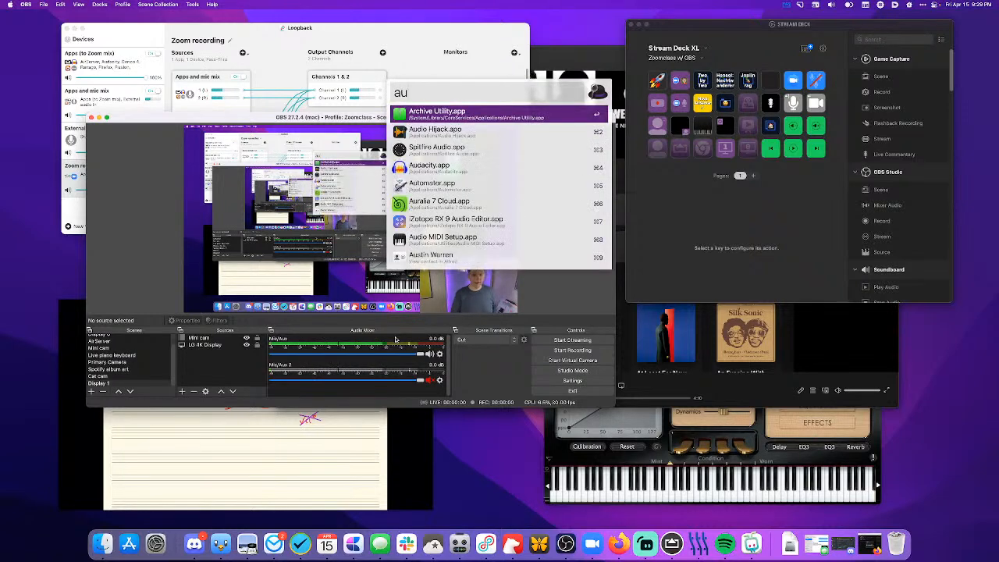
type("di")
key("Return")
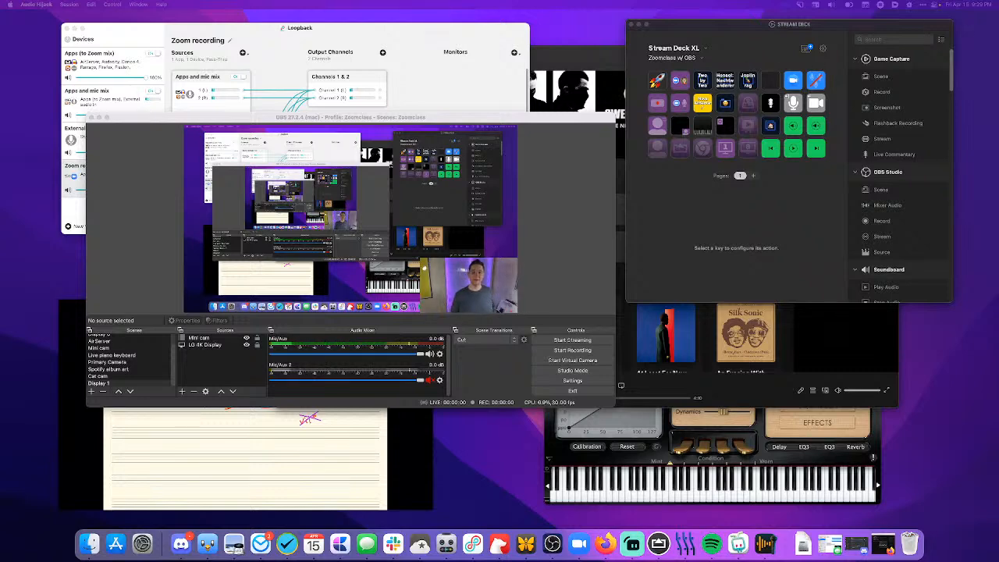
left_click_drag(569, 80, 379, 134)
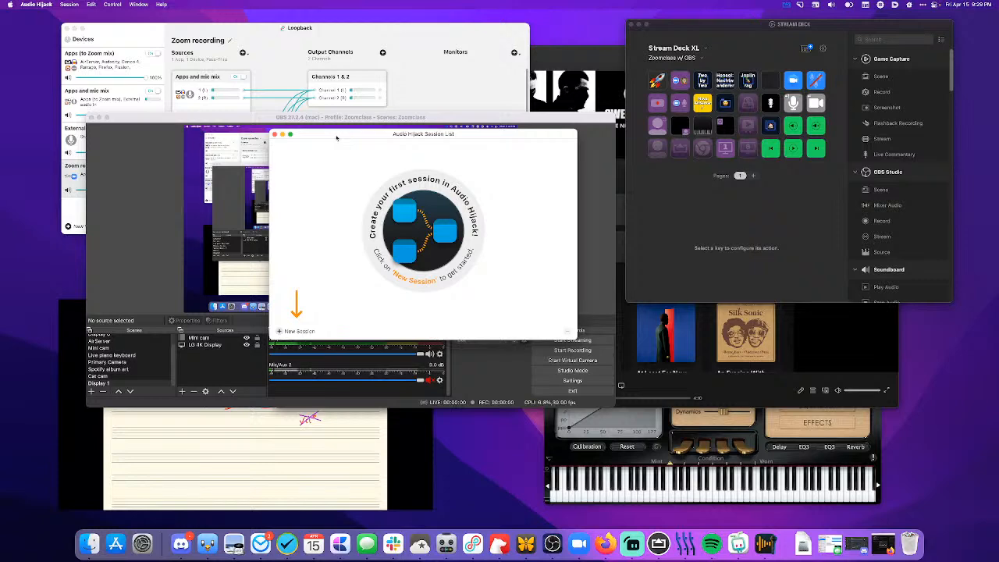
key("super+q")
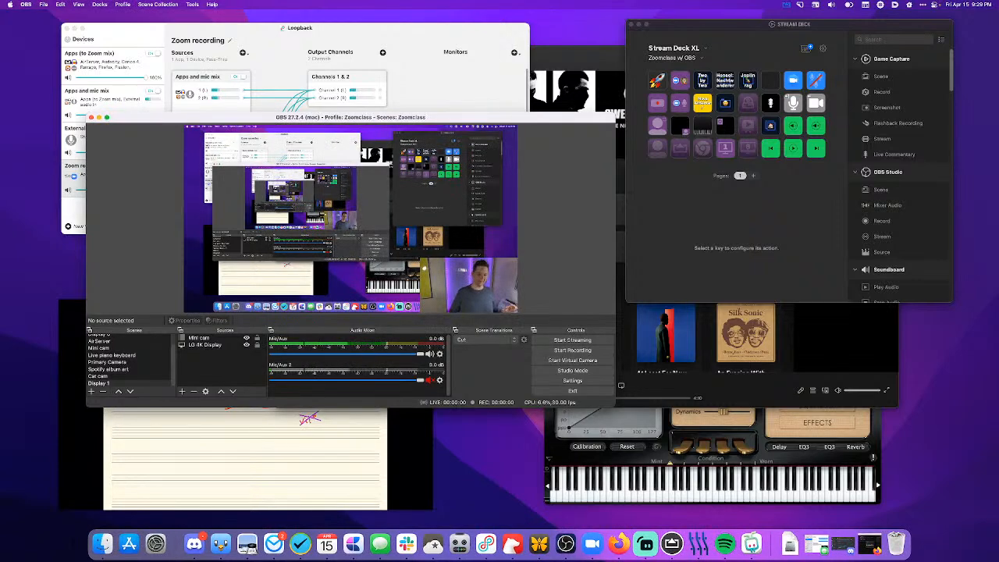
- Show OBS's Primary Camera scene and point the Stream Deck key for Studio Display Camera at the Spotify album art scene's Spotify window source
left_click(107, 362)
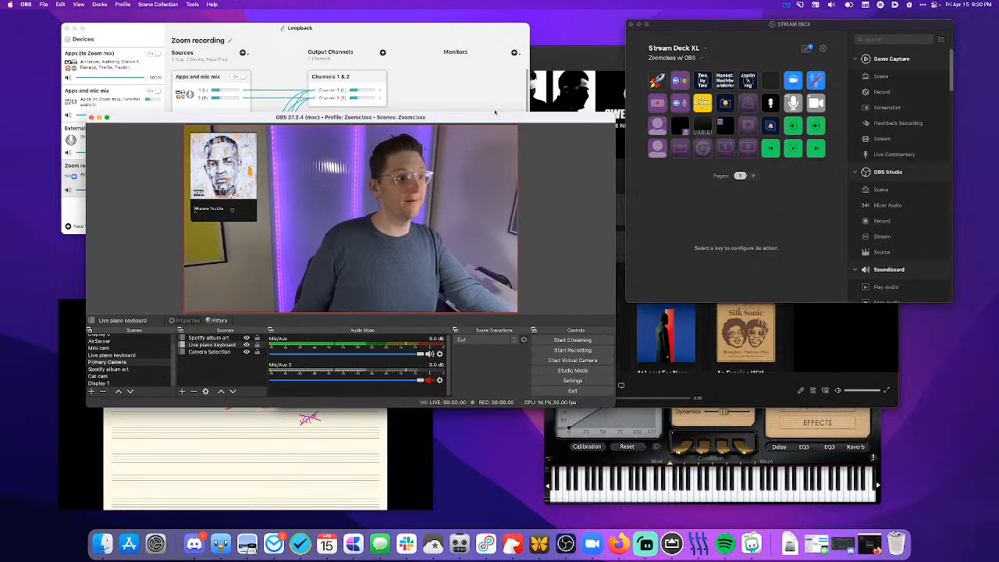
scroll(115, 373, "up", 1)
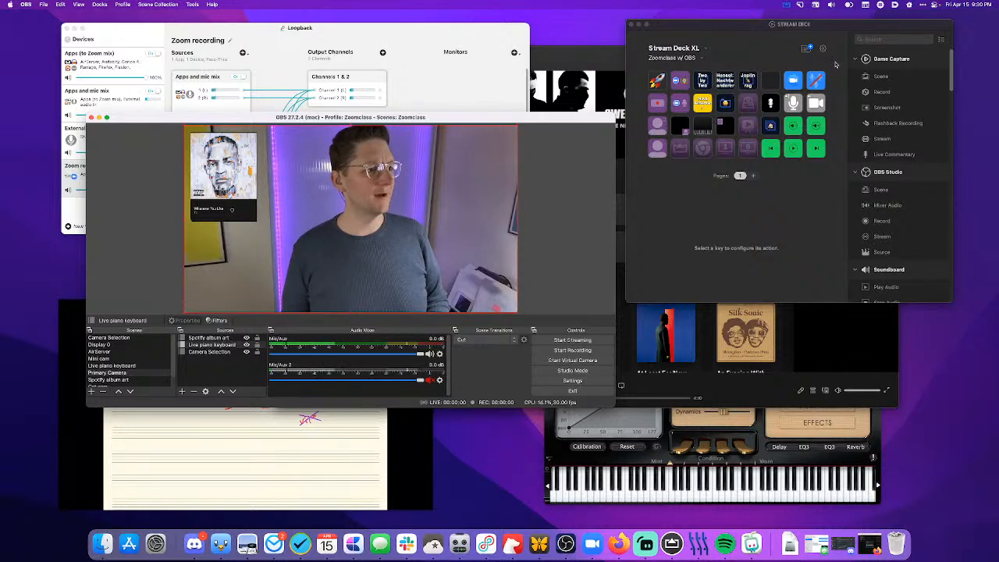
left_click(719, 132)
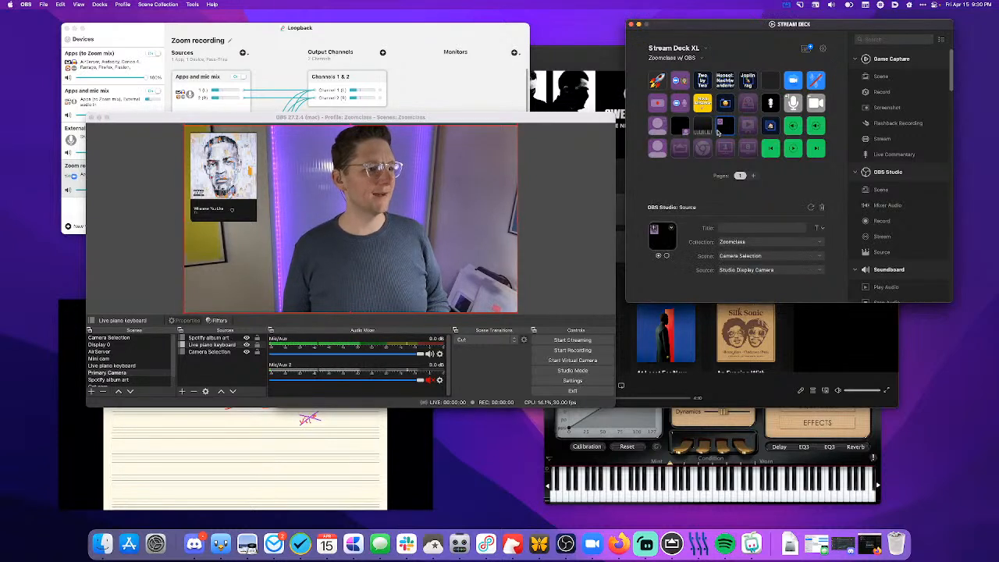
left_click(741, 256)
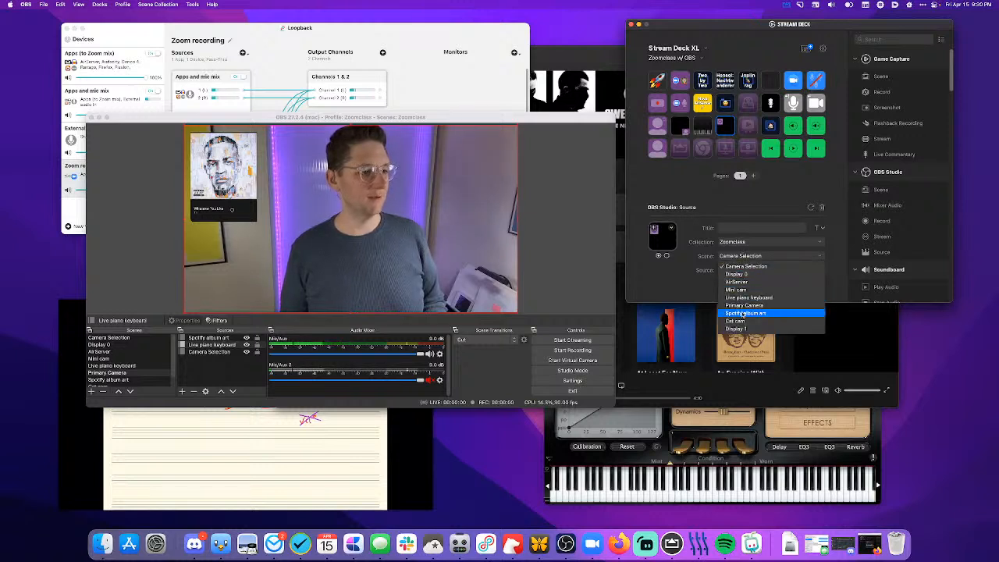
left_click(746, 313)
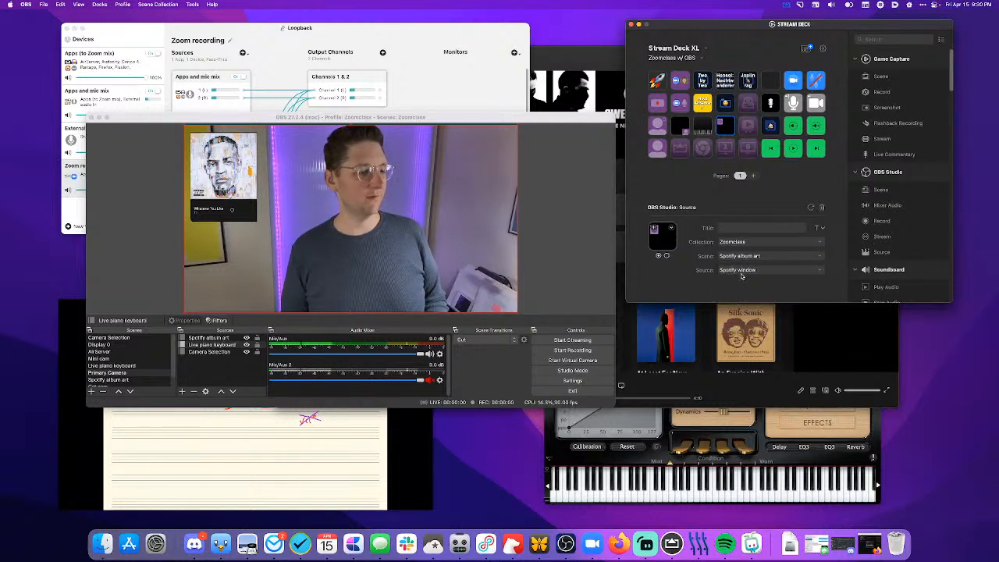
left_click(741, 270)
left_click(691, 274)
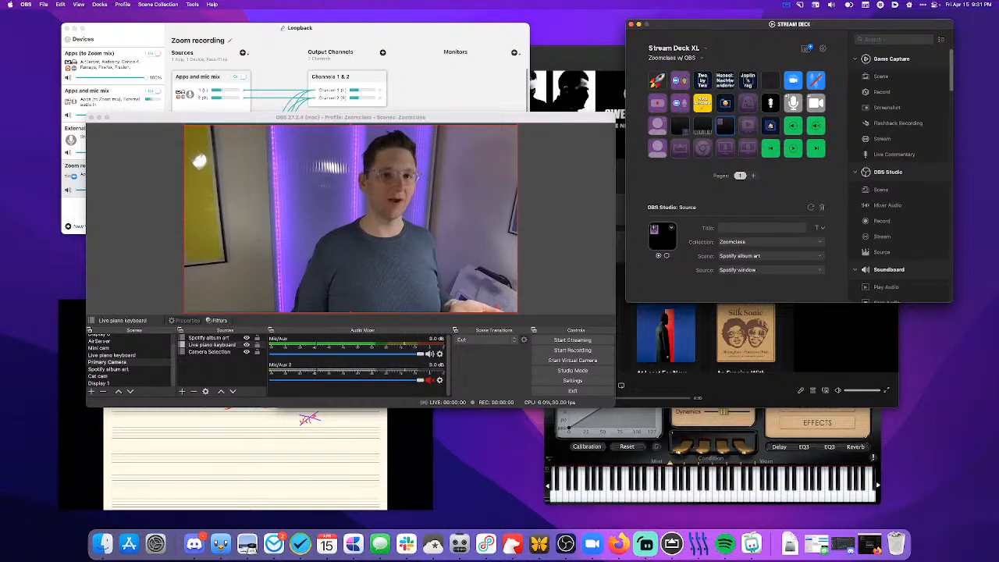
mouse_move(998, 77)
left_mouse_down()
mouse_move(998, 58)
mouse_move(941, 86)
mouse_move(998, 78)
left_mouse_up()
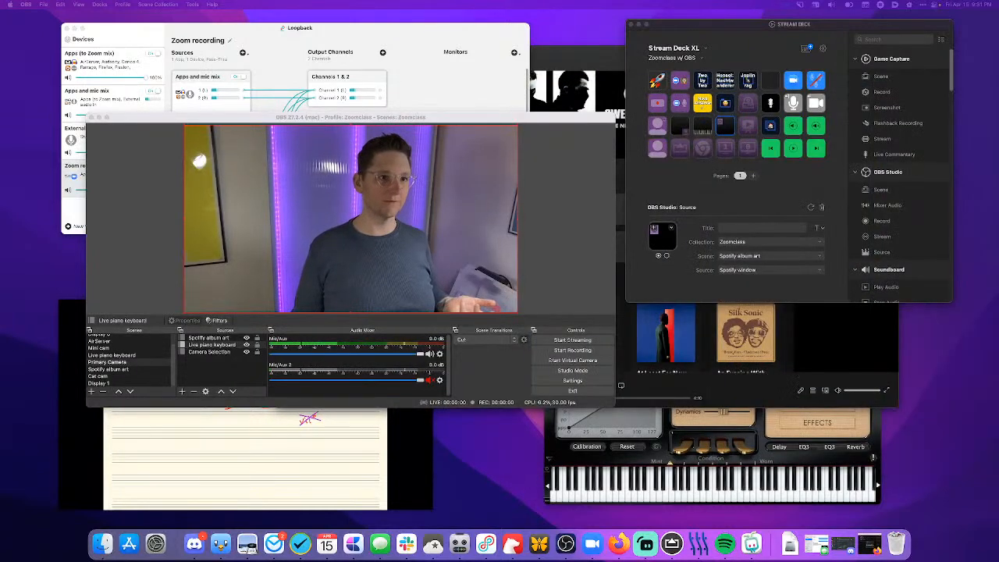